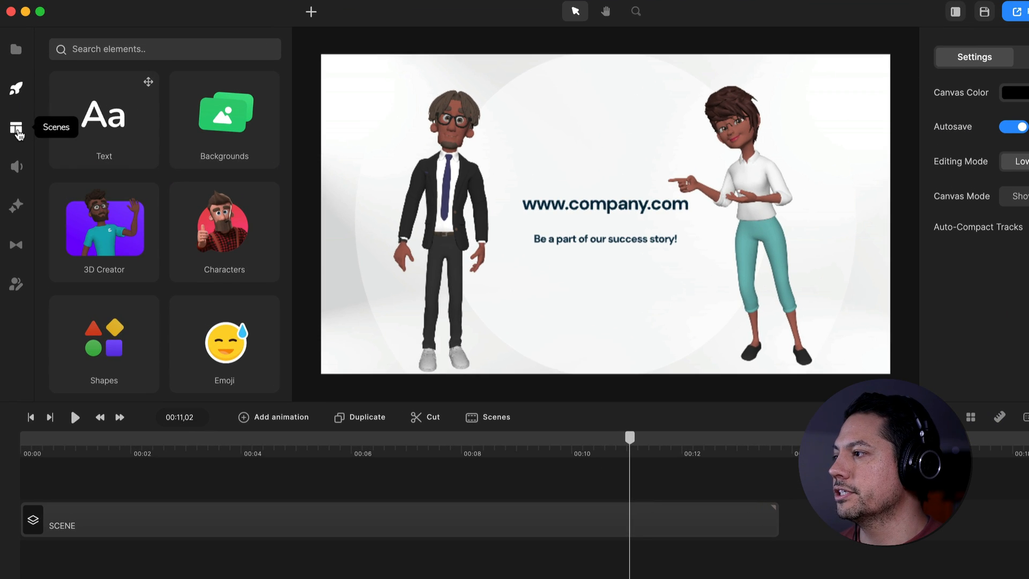
Browse the scene templates in the Business Presentation collection
left_click(16, 130)
scroll(155, 279, "down", 2)
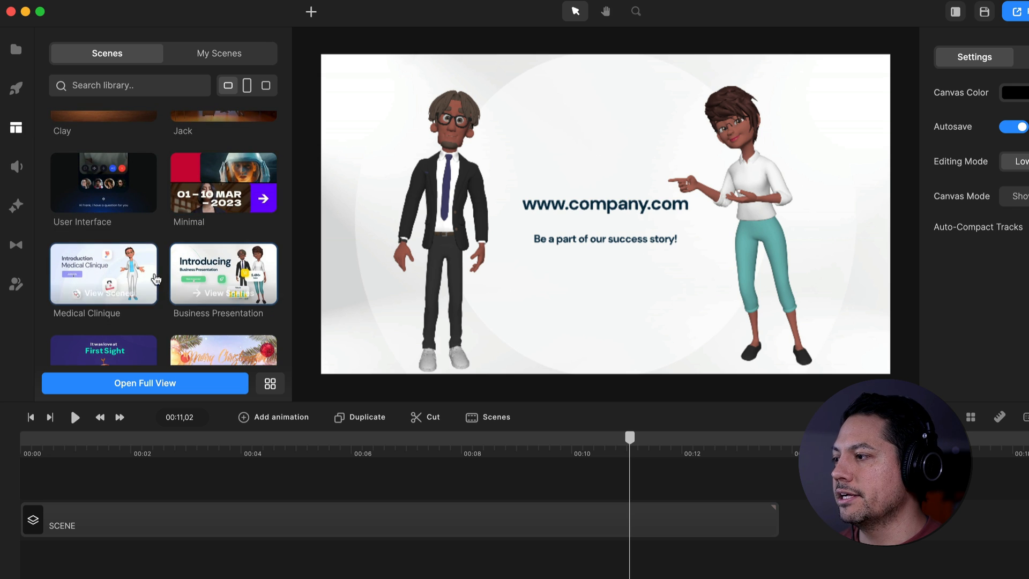
left_click(196, 278)
scroll(196, 277, "down", 3)
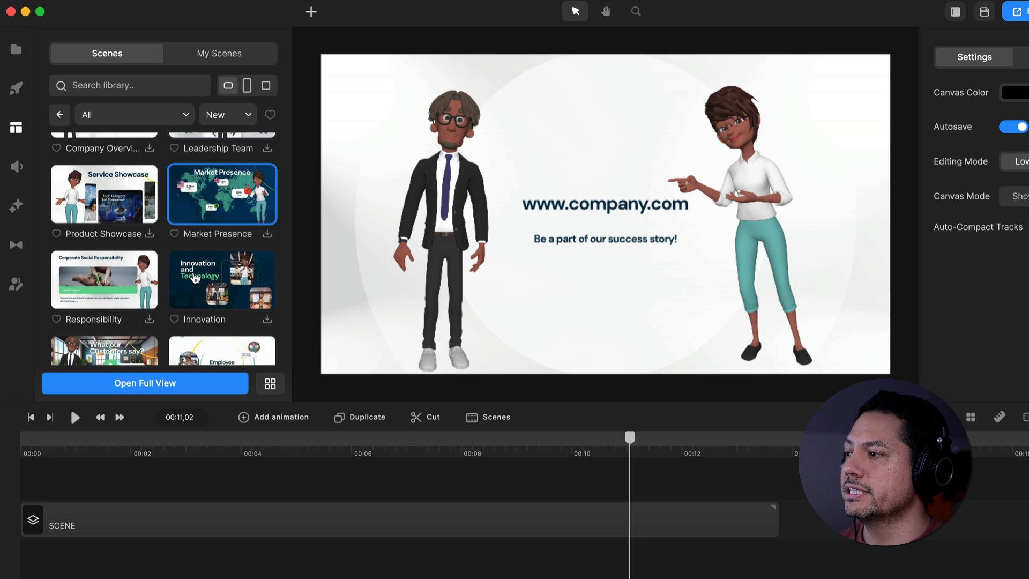
scroll(196, 278, "down", 8)
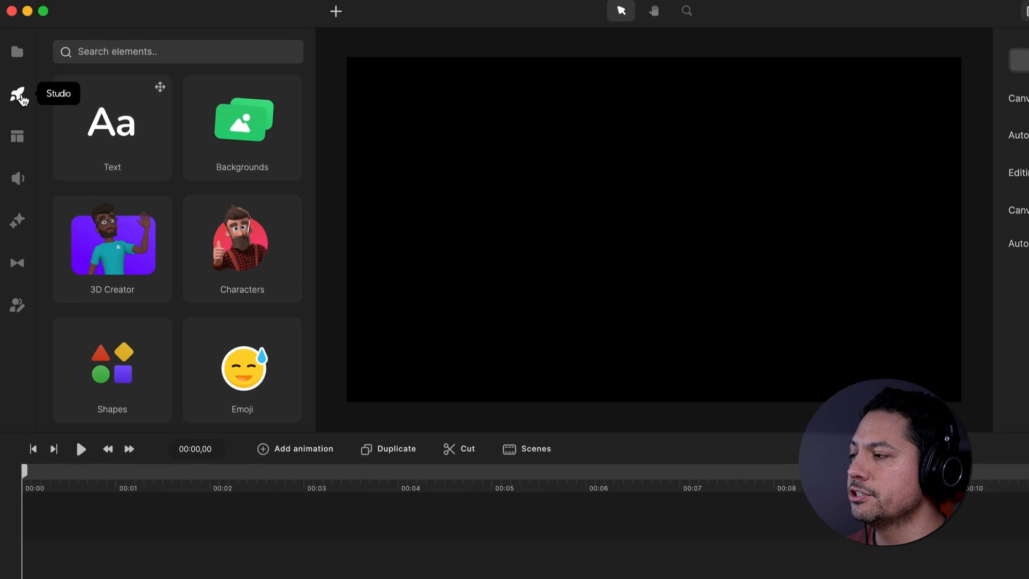
Search the background library for "office" and place the Co-Working lounge with the teal sofa on the canvas
left_click(230, 132)
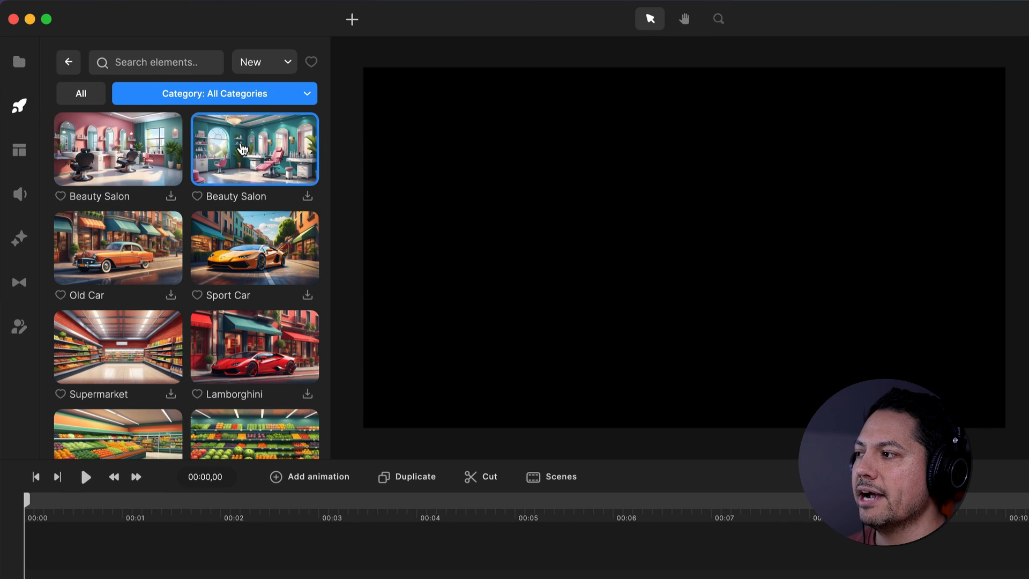
left_click(152, 60)
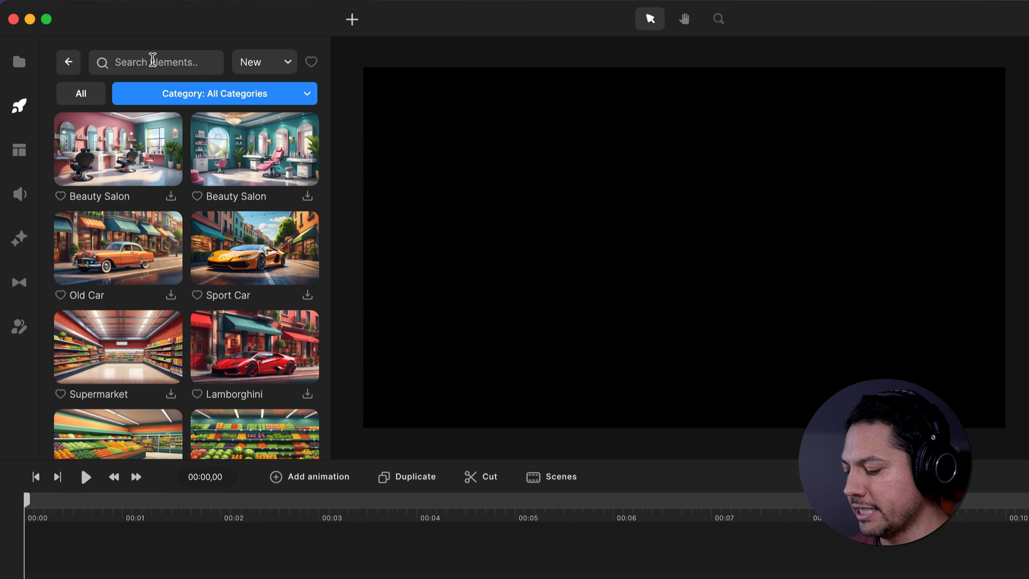
type("office")
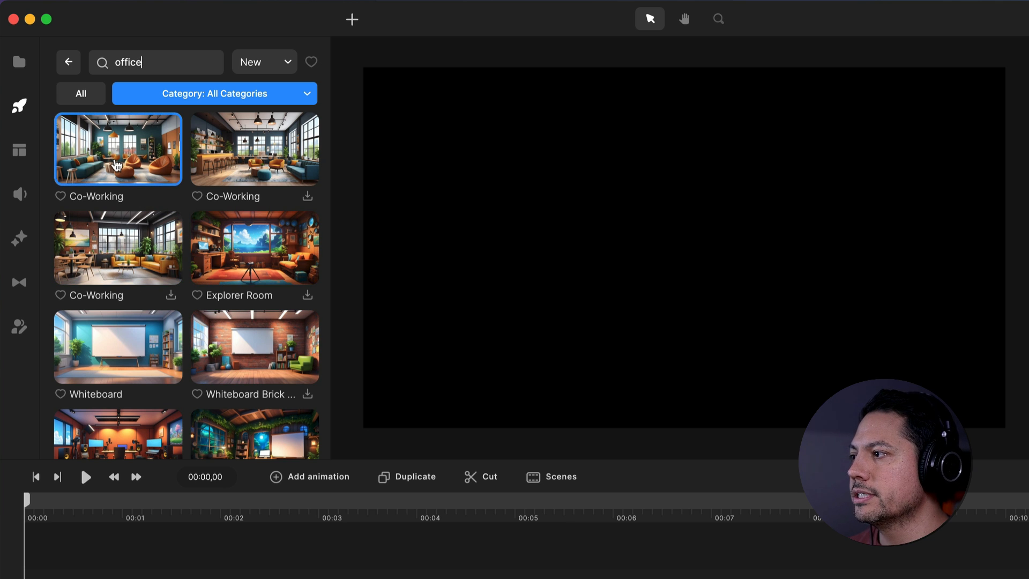
left_click_drag(119, 156, 633, 242)
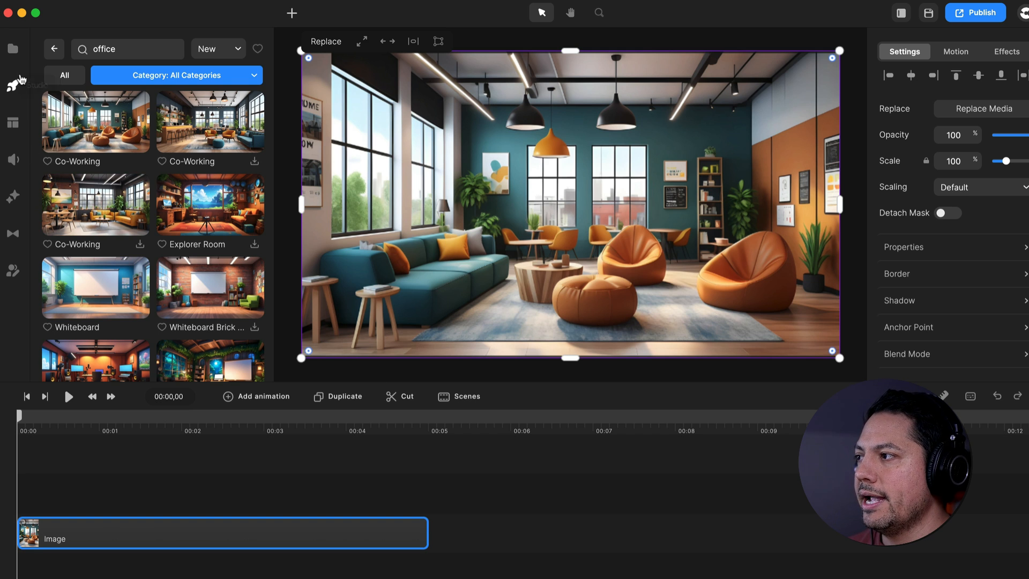
Rename the background image's timeline layer as BG
left_click(55, 49)
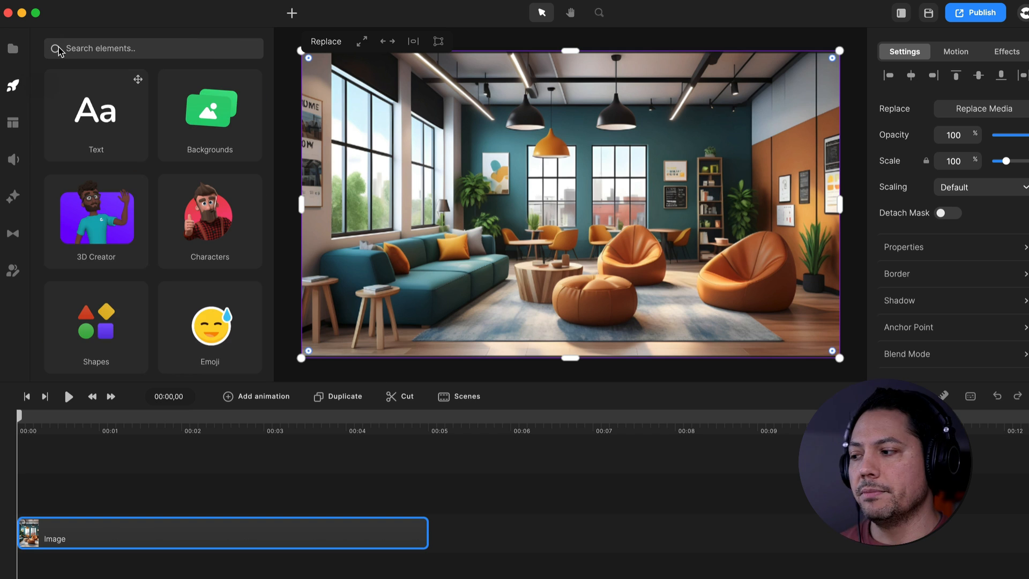
right_click(149, 537)
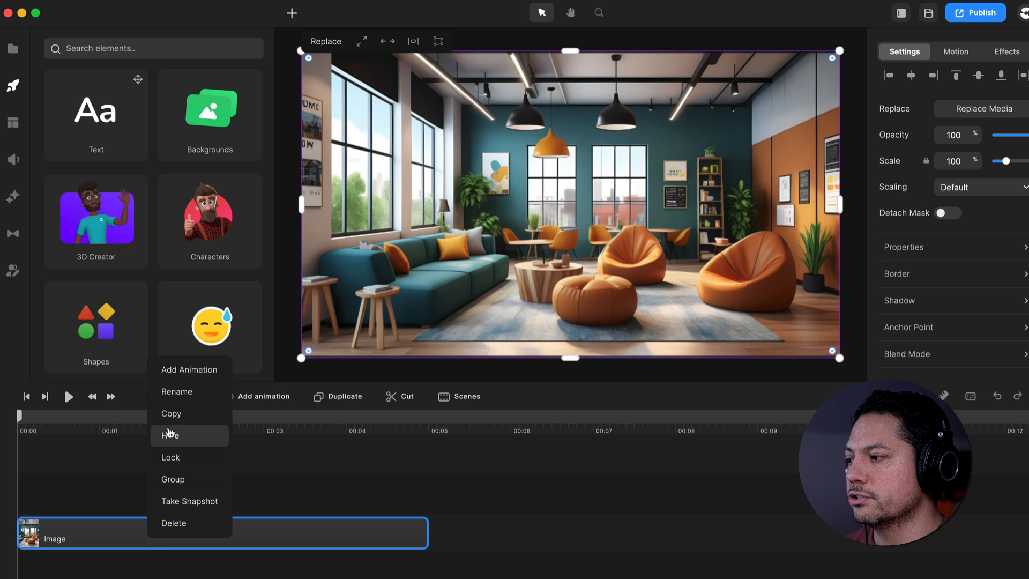
left_click(177, 397)
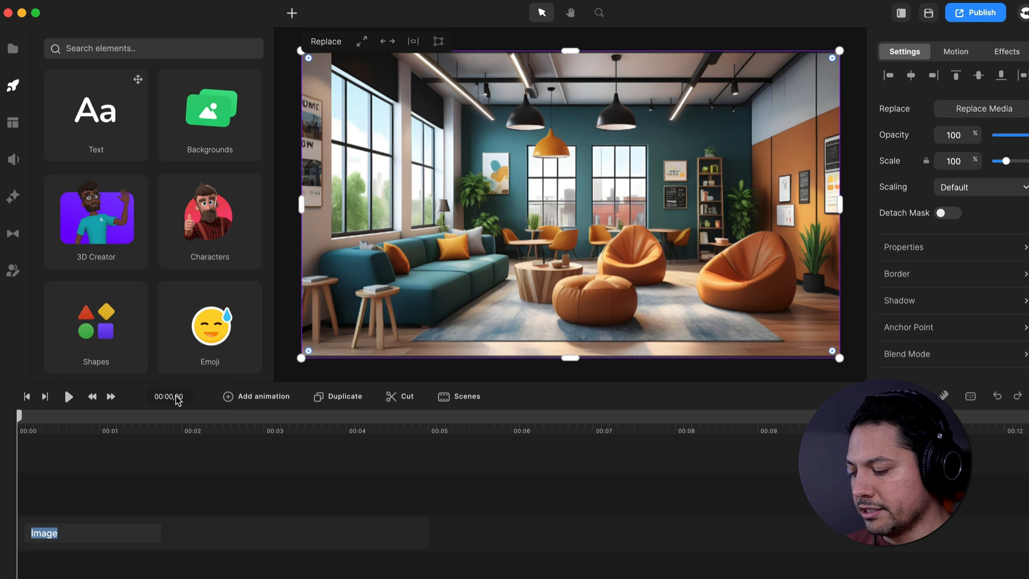
type("BG")
key("Return")
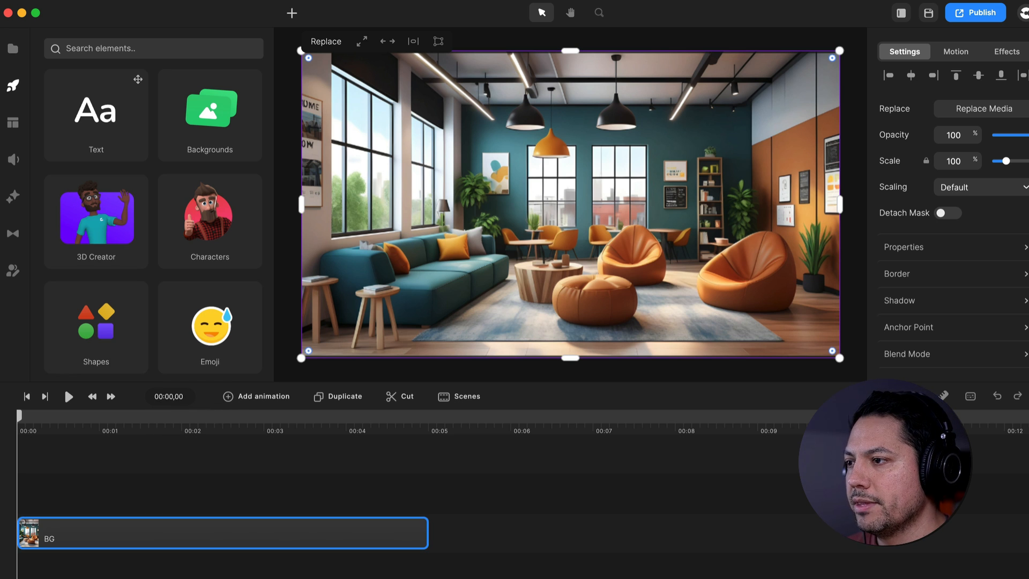
Add the 3D character Tom to the timeline at 00:00 on a track above BG
left_click(213, 494)
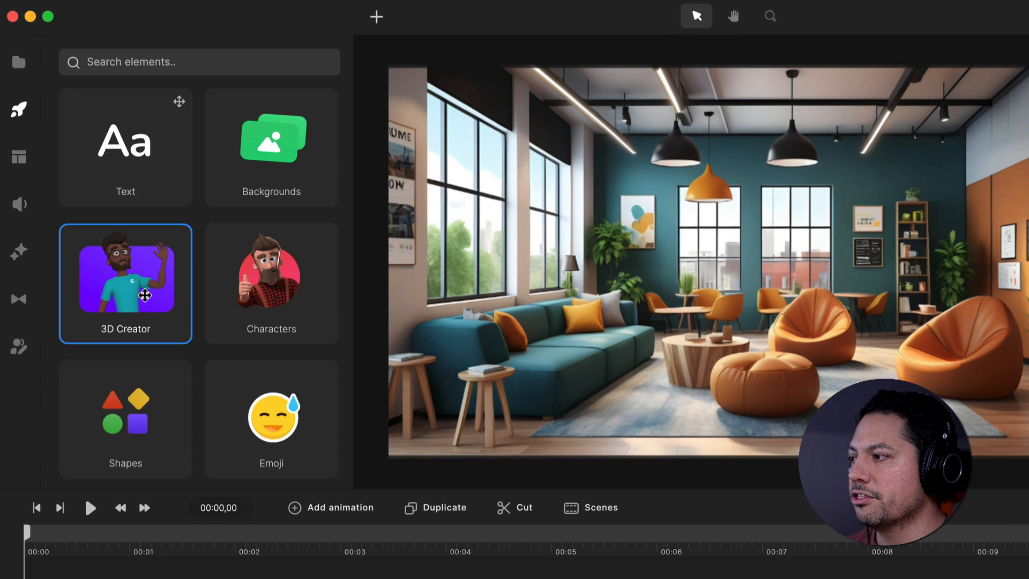
left_click(145, 296)
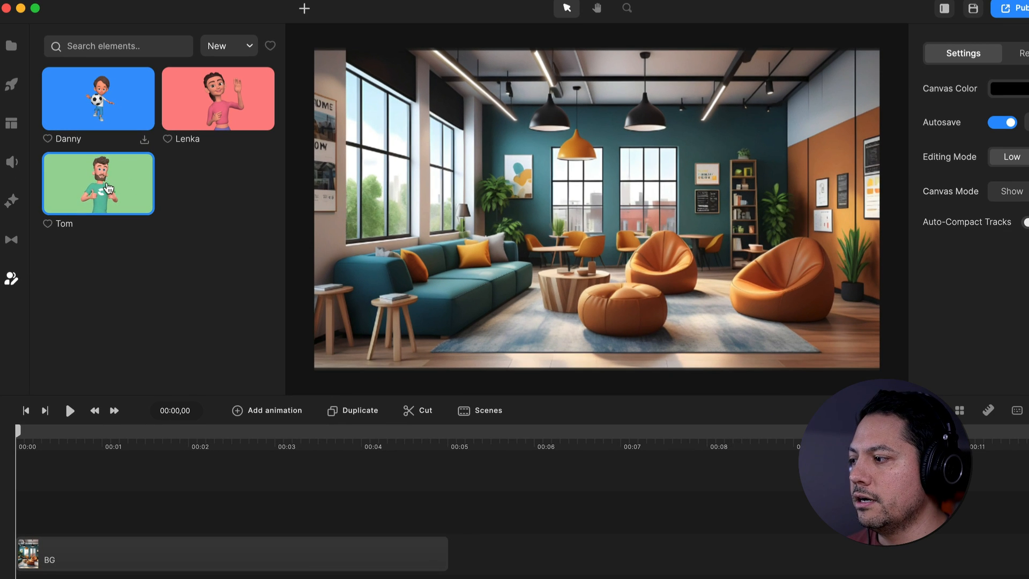
left_click_drag(109, 188, 50, 504)
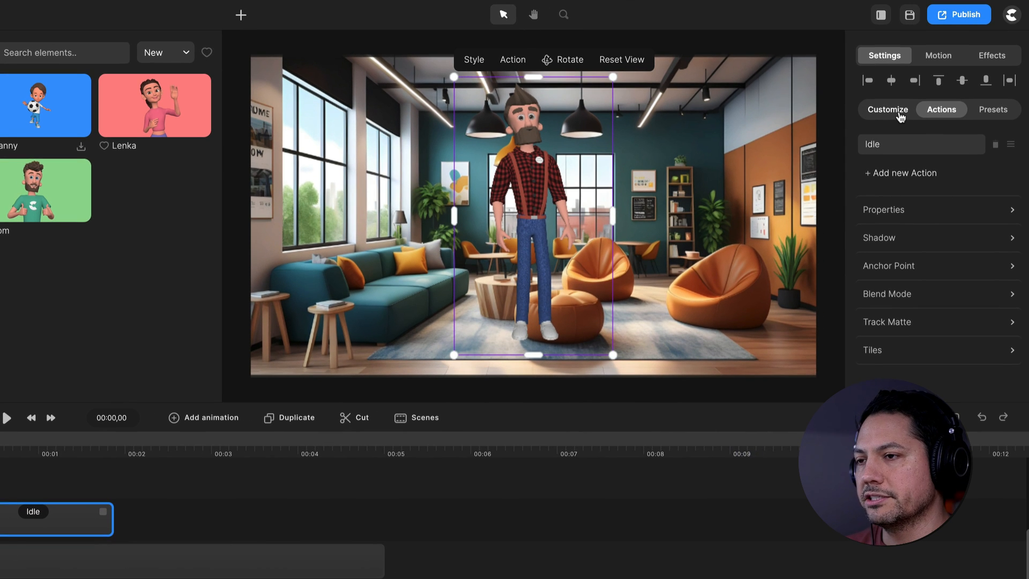
Apply the preset with black suit, tie and glasses to Tom and move him to the left side of the office, before the sofa
left_click(901, 117)
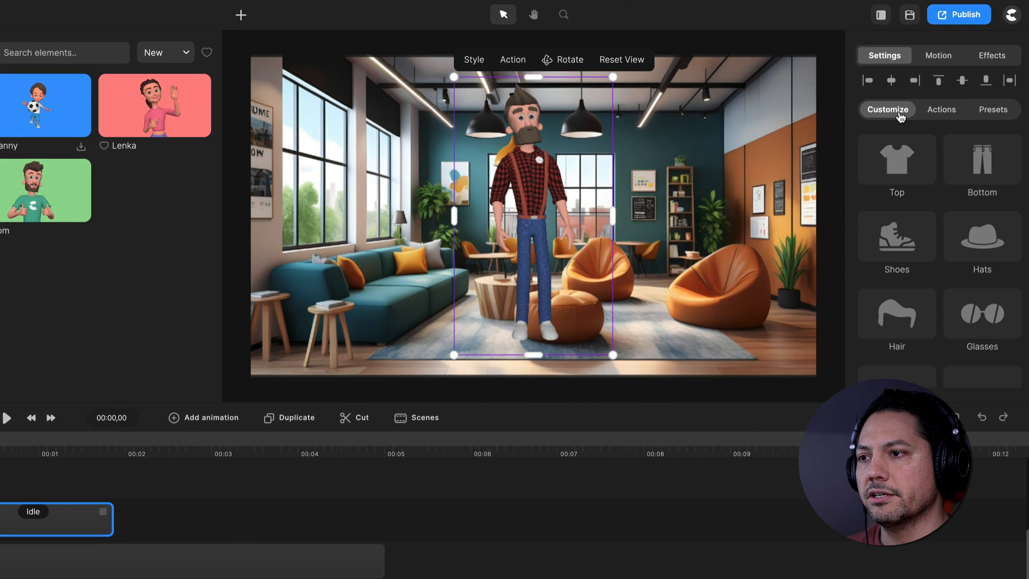
scroll(936, 308, "down", 2)
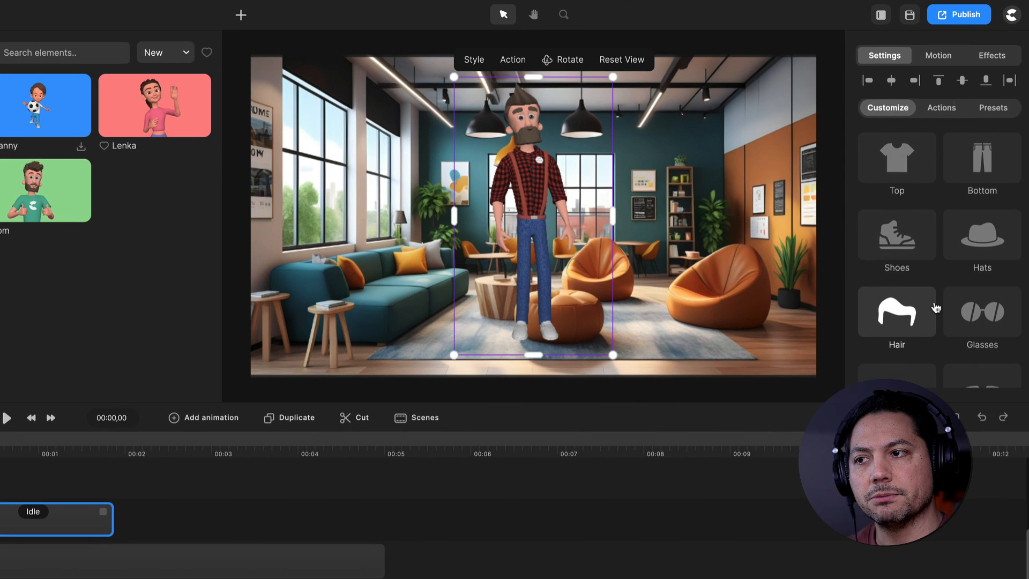
scroll(936, 308, "up", 2)
left_click(990, 110)
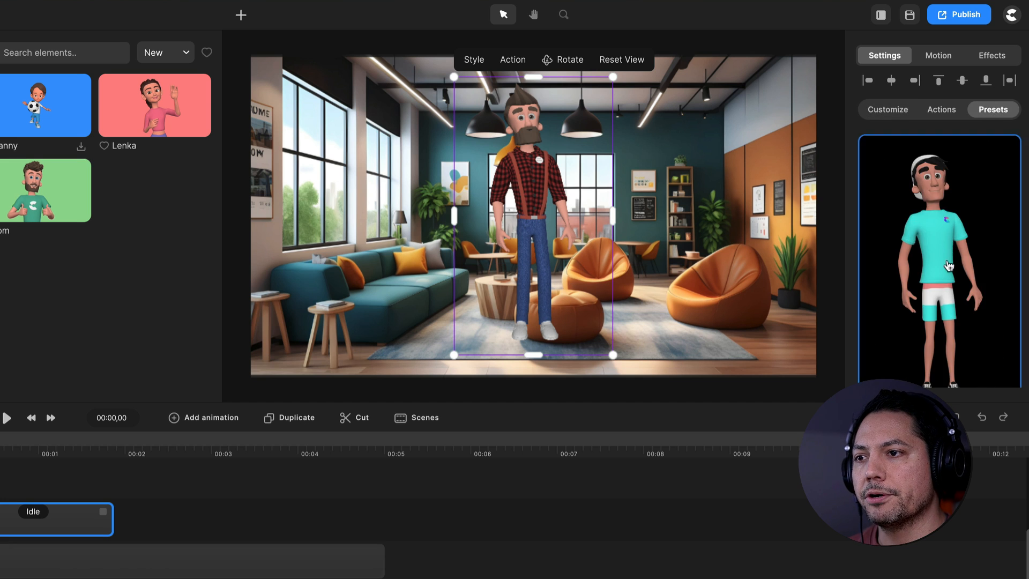
scroll(946, 267, "down", 6)
scroll(948, 268, "up", 2)
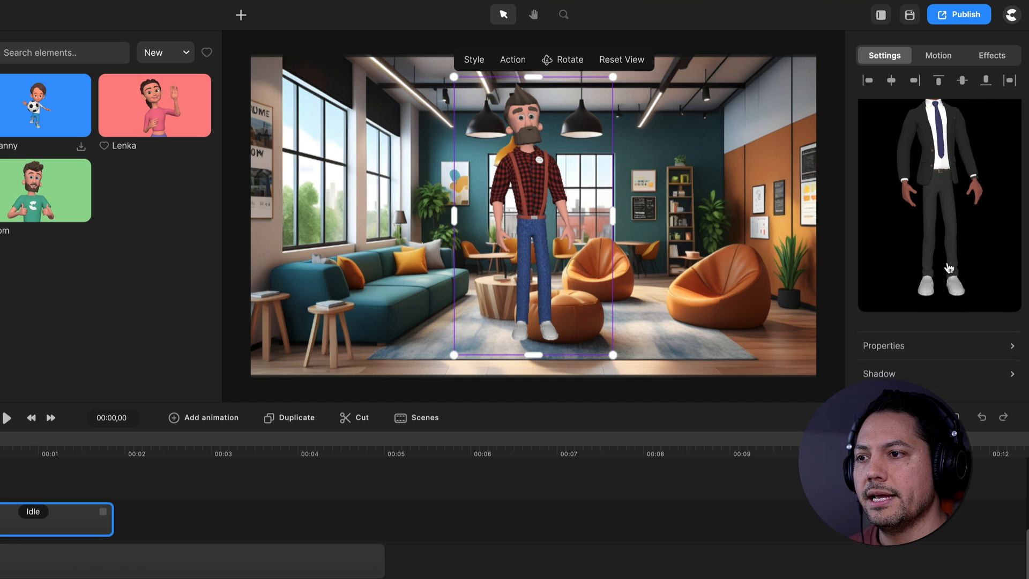
left_click(948, 268)
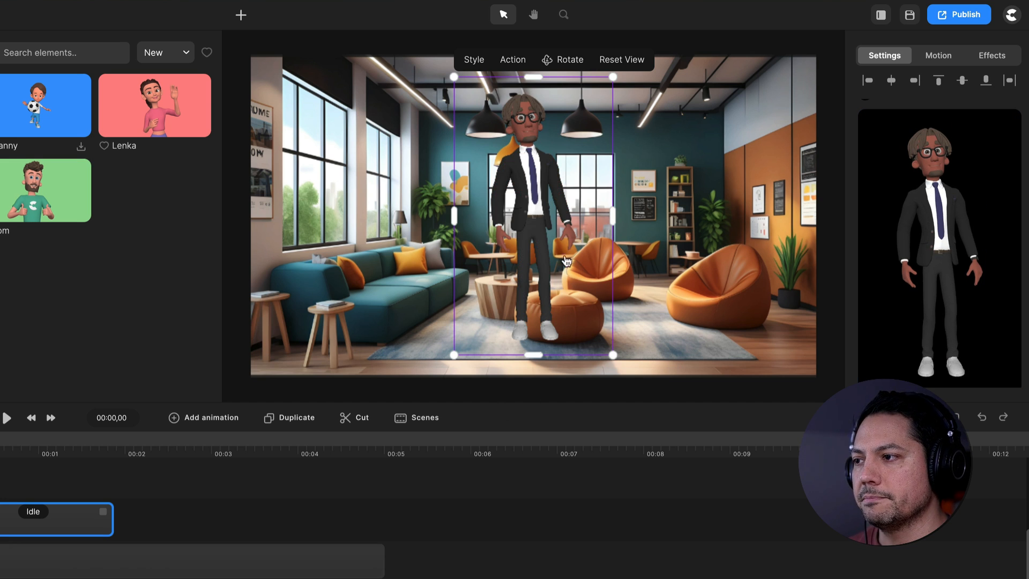
left_click_drag(540, 191, 323, 220)
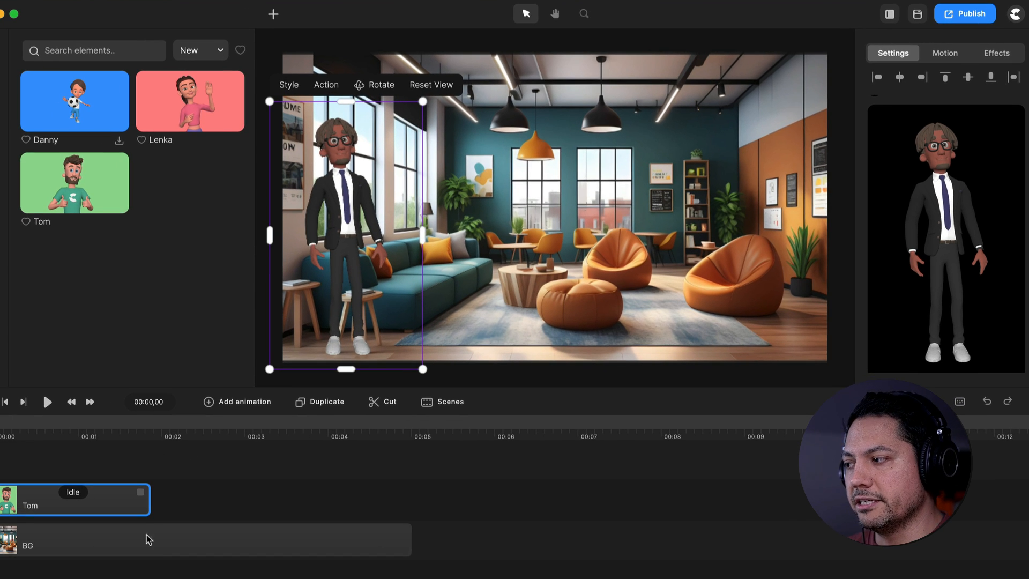
Change Tom's Idle action to Walking
left_click(76, 493)
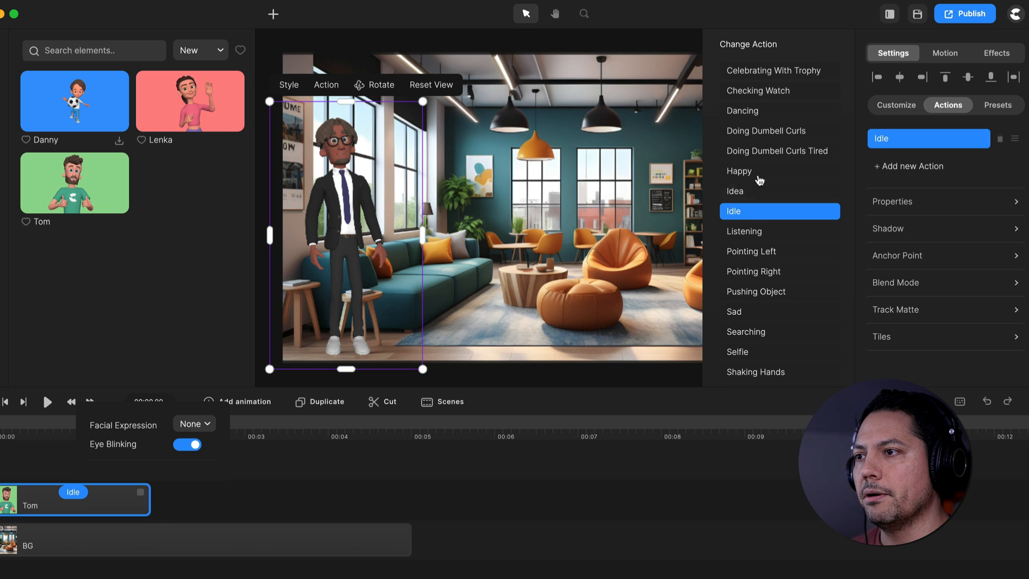
scroll(792, 301, "down", 1)
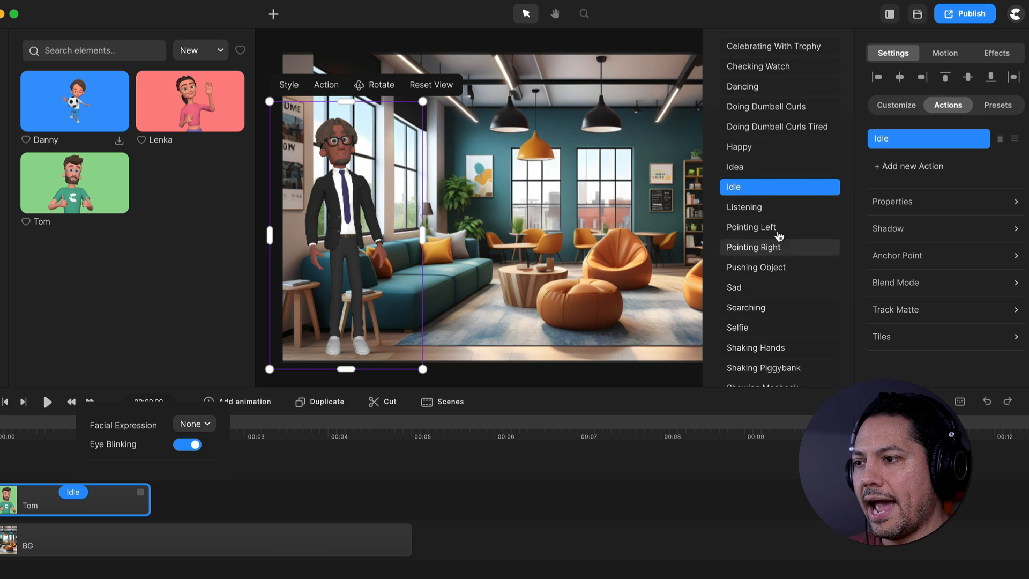
scroll(751, 259, "down", 8)
scroll(762, 300, "down", 9)
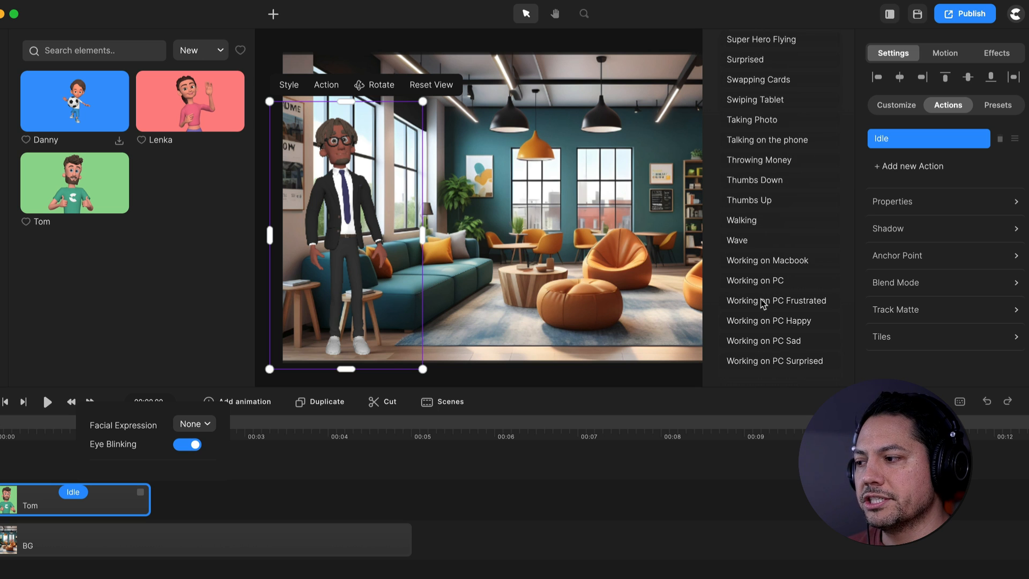
left_click(733, 221)
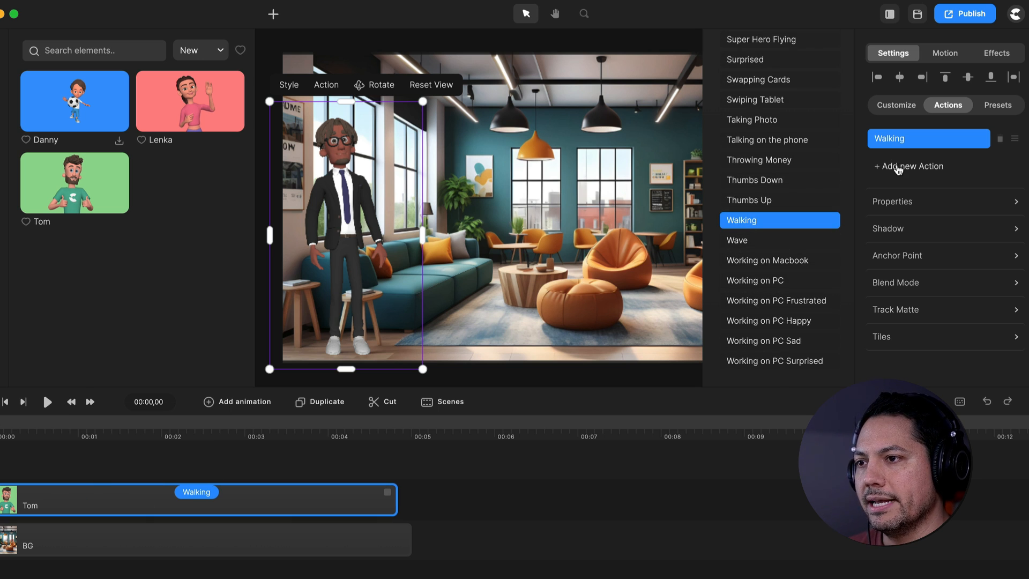
Add Pointing Left and Thumbs Up actions after Walking in Tom's action sequence
left_click(898, 168)
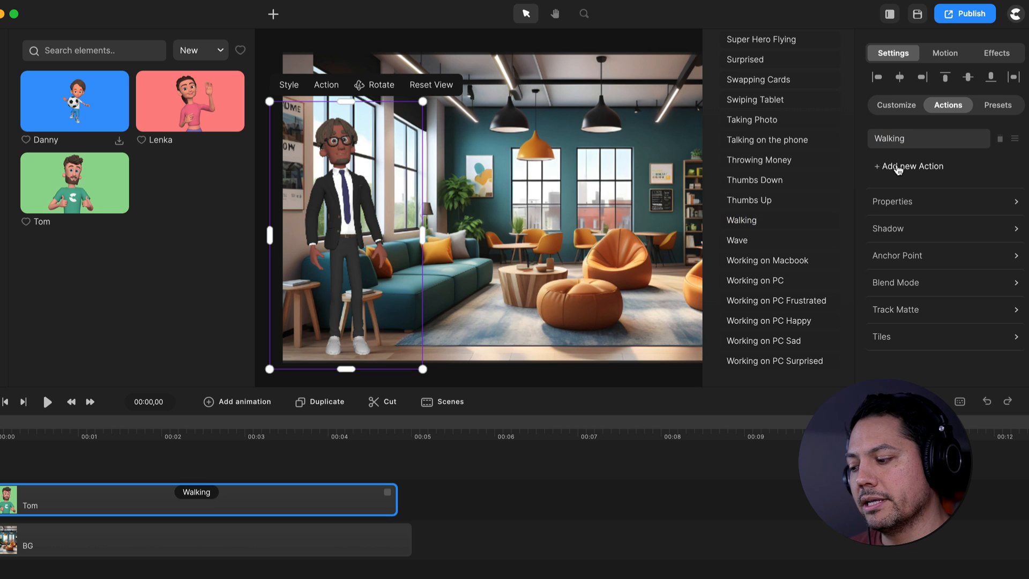
scroll(757, 236, "up", 7)
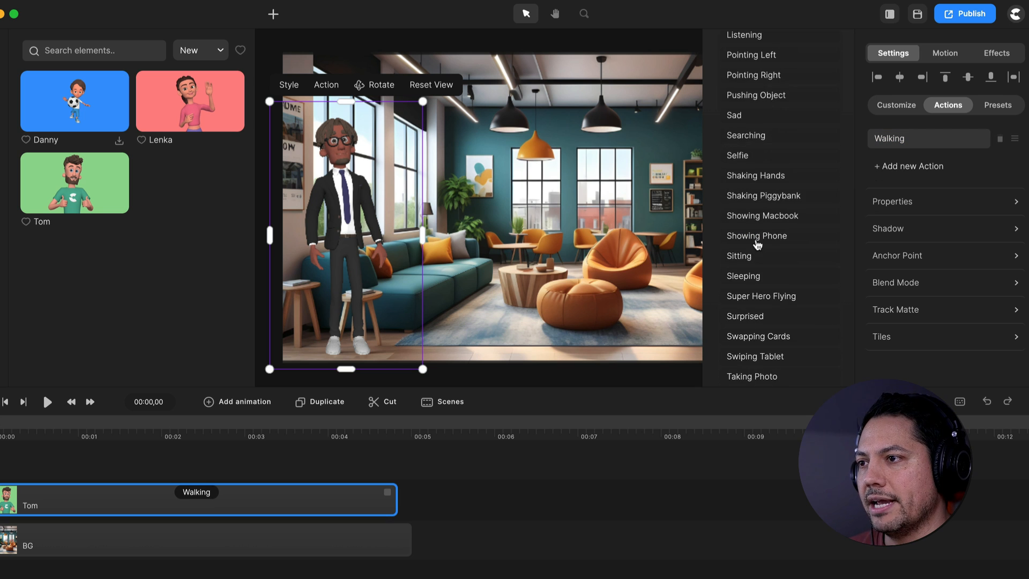
left_click(753, 169)
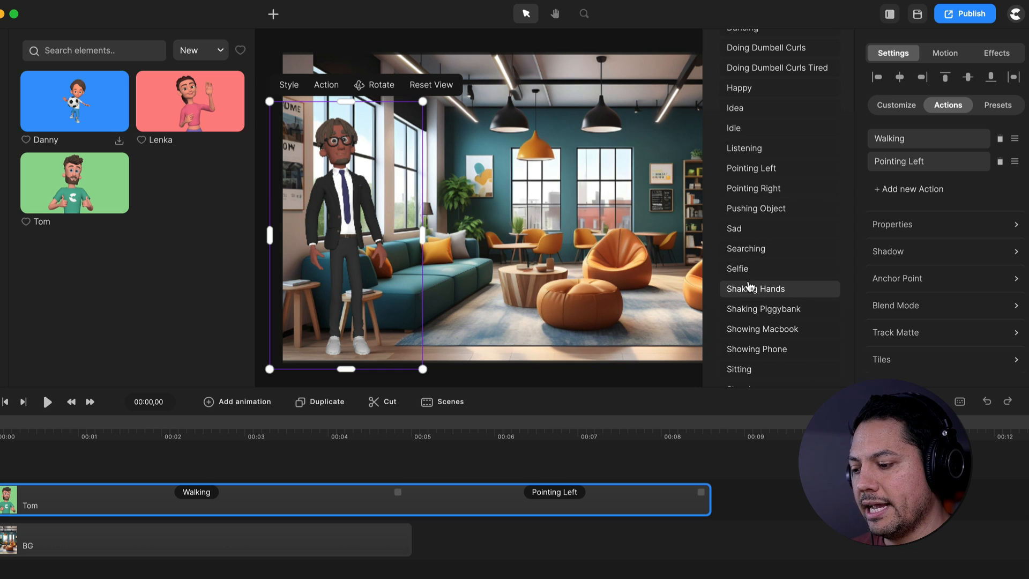
scroll(753, 276, "down", 3)
scroll(753, 276, "down", 5)
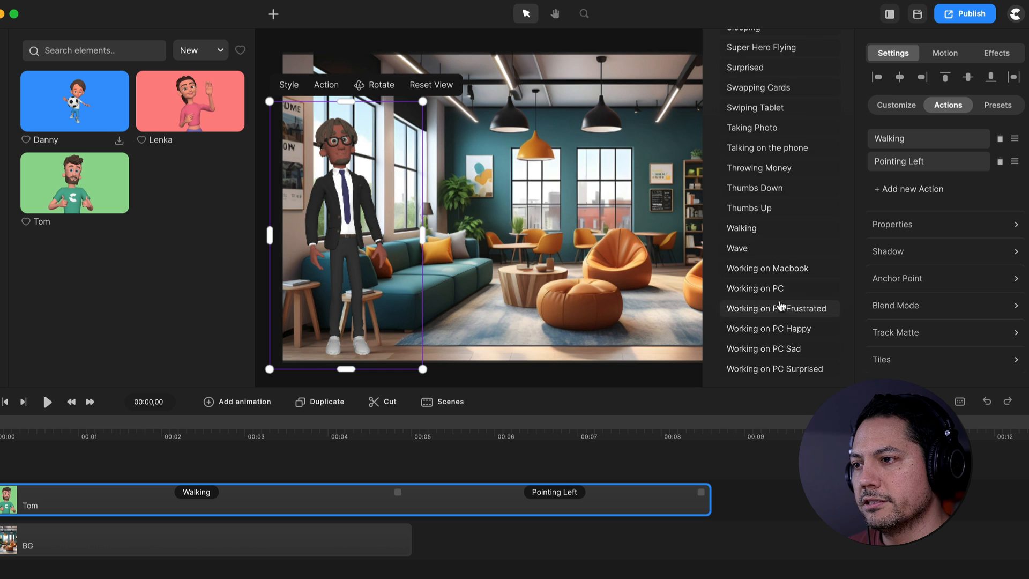
left_click(759, 209)
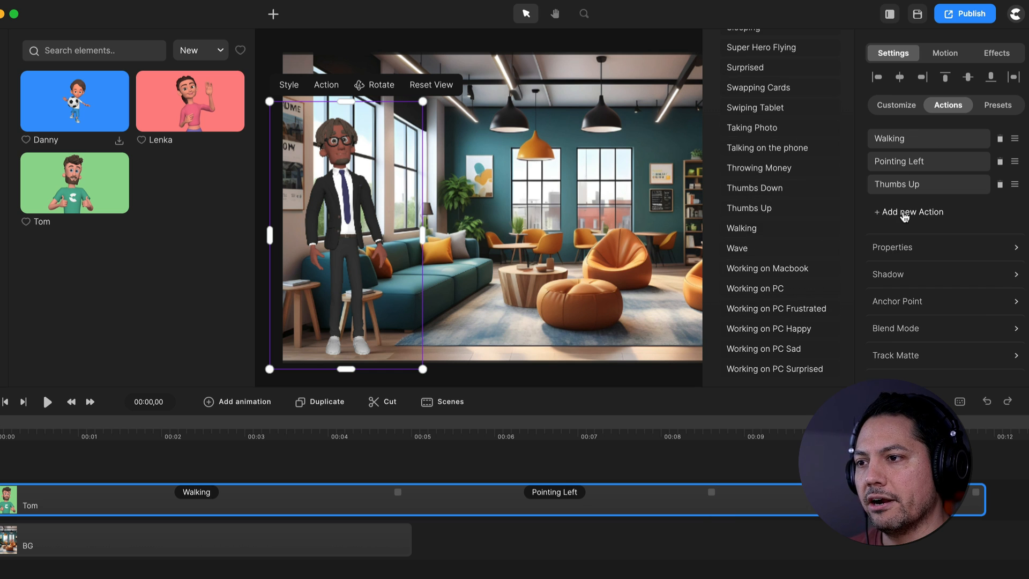
Add an Idle action at the end of Tom's action sequence
scroll(802, 227, "up", 8)
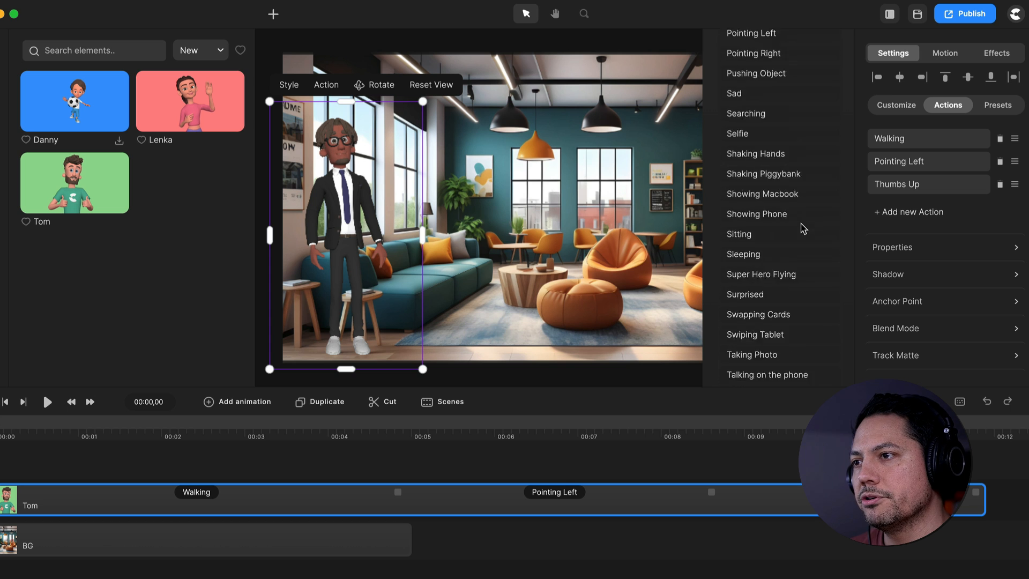
scroll(802, 229, "up", 1)
left_click(733, 132)
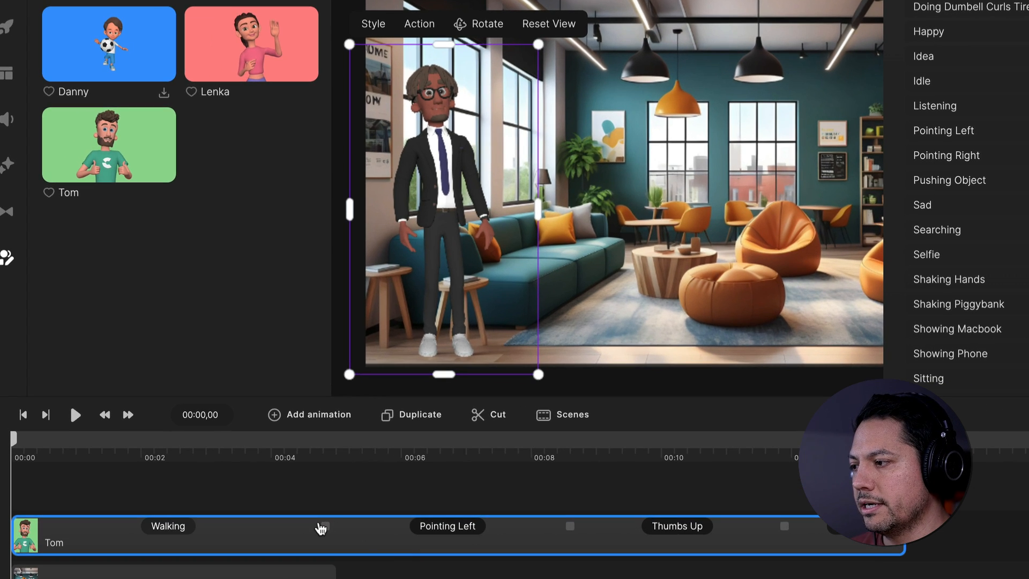
Shorten Tom's first three actions so Walking ends at about 3.7 s, Pointing Left at about 6 s and Thumbs Up at about 8.4 s
left_click_drag(320, 527, 223, 528)
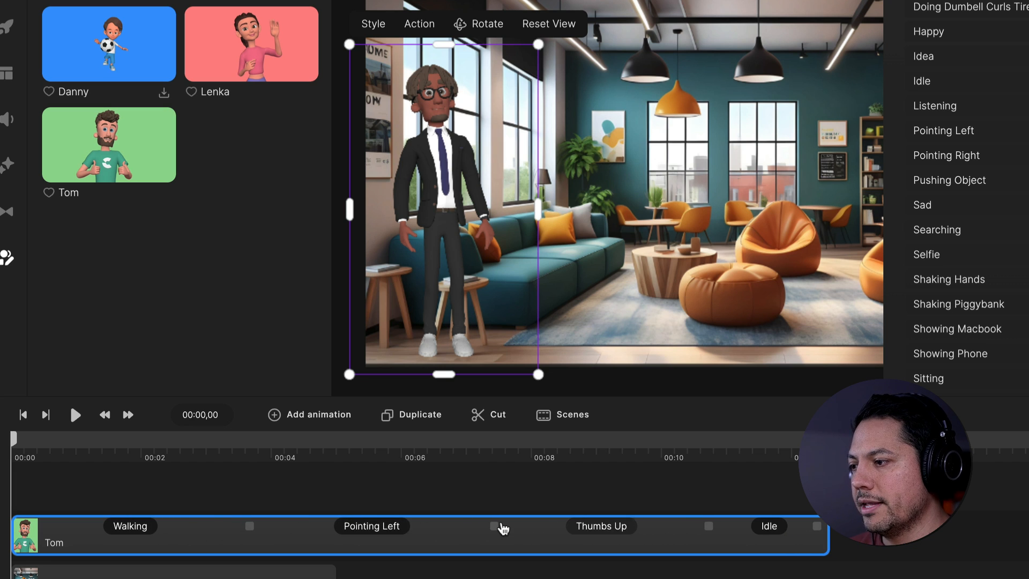
left_click_drag(495, 527, 403, 527)
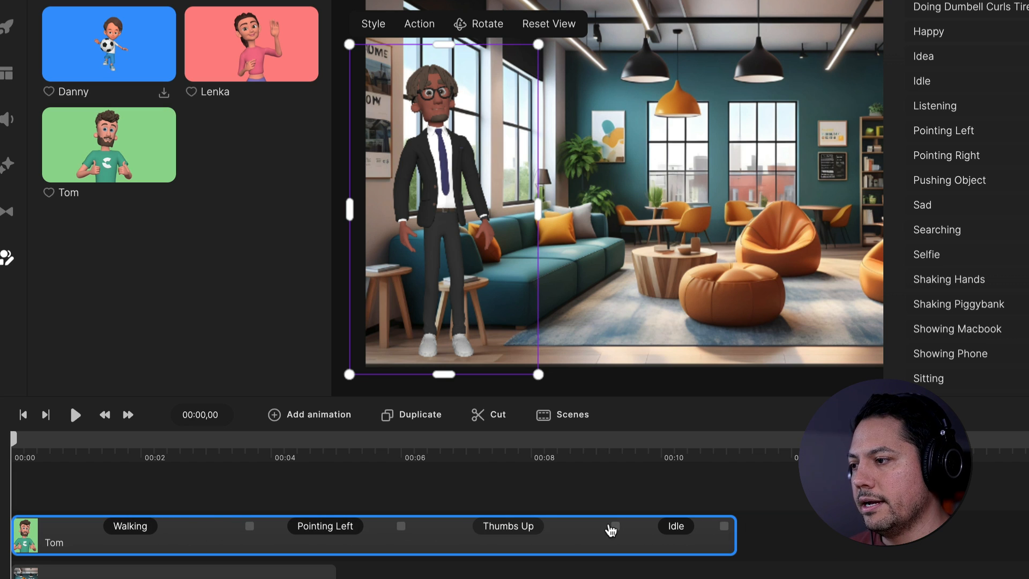
left_click_drag(615, 527, 557, 526)
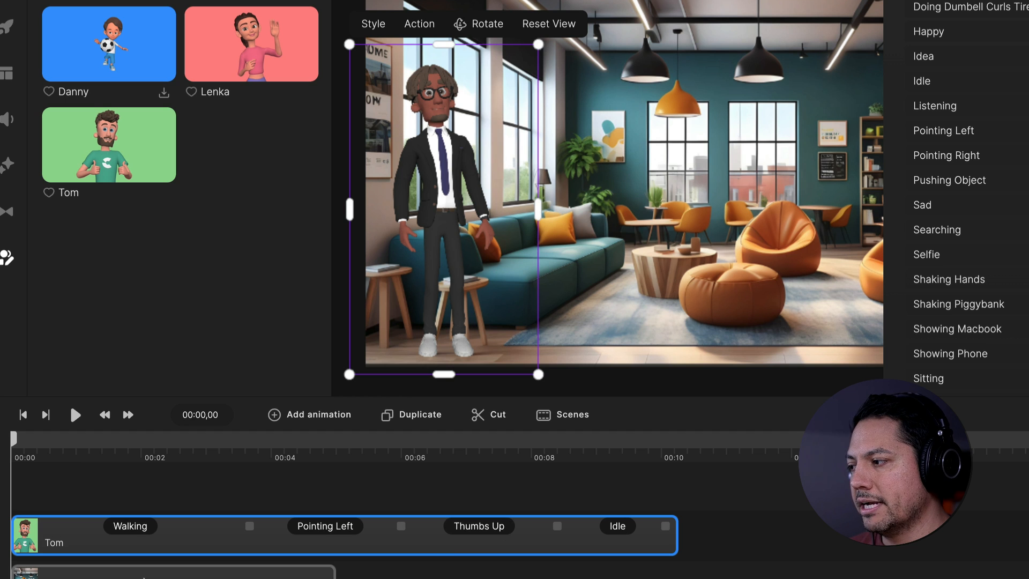
Extend the BG clip on the timeline to about 6.4 seconds
left_click(251, 573)
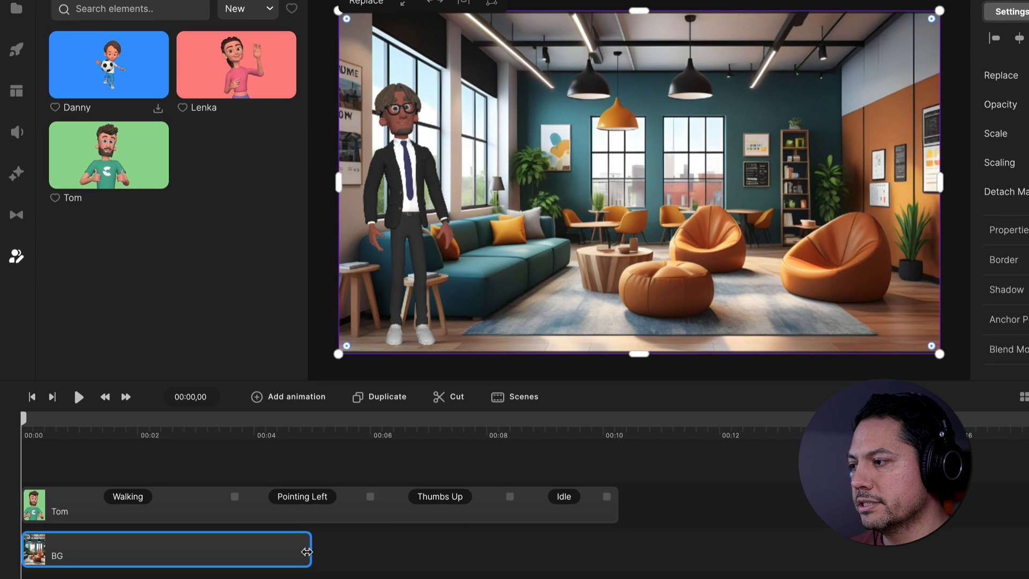
left_click_drag(307, 551, 391, 545)
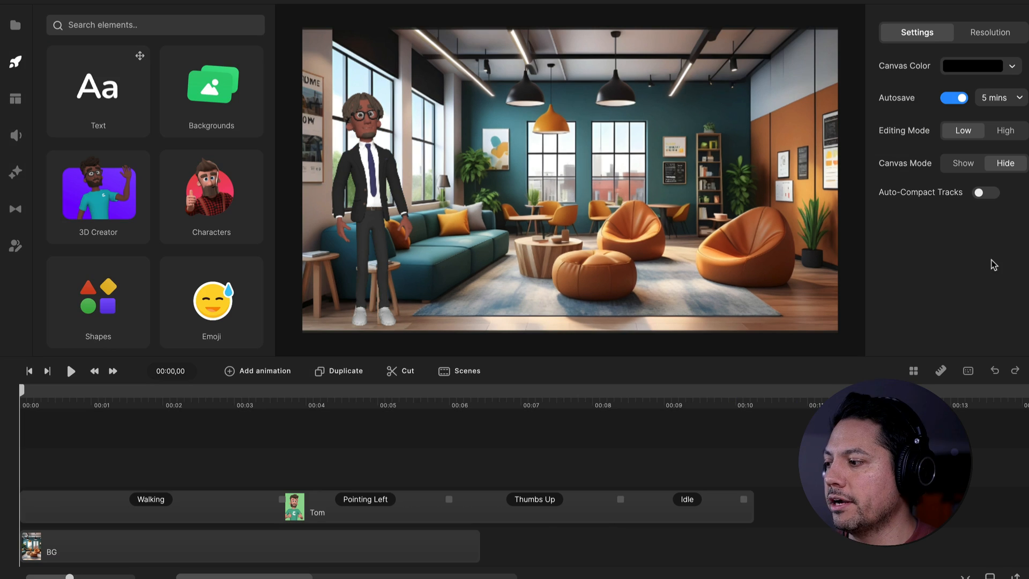
Turn on Disable Start for Tom's Walking action and flip the character horizontally
left_click(154, 501)
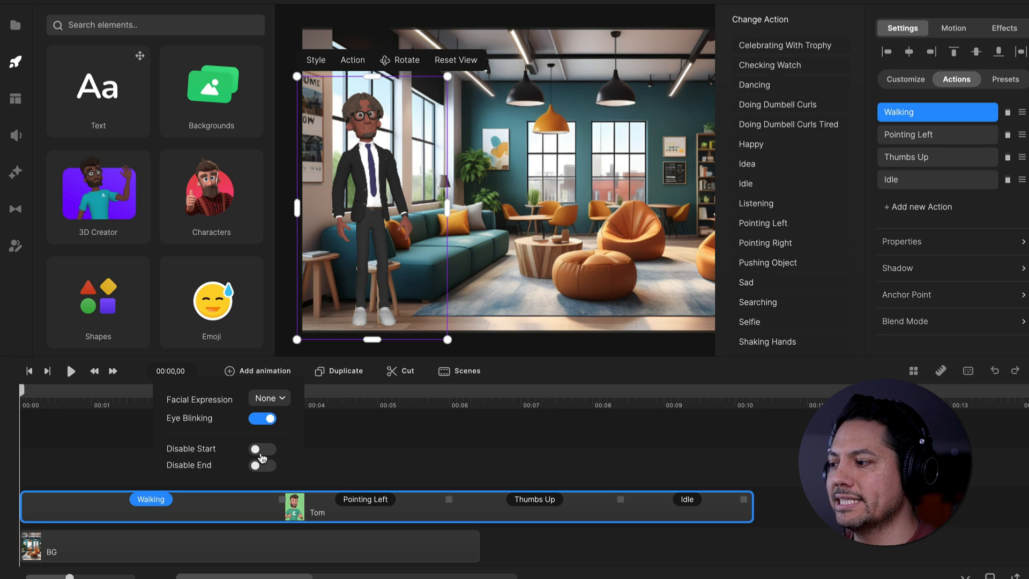
left_click(262, 450)
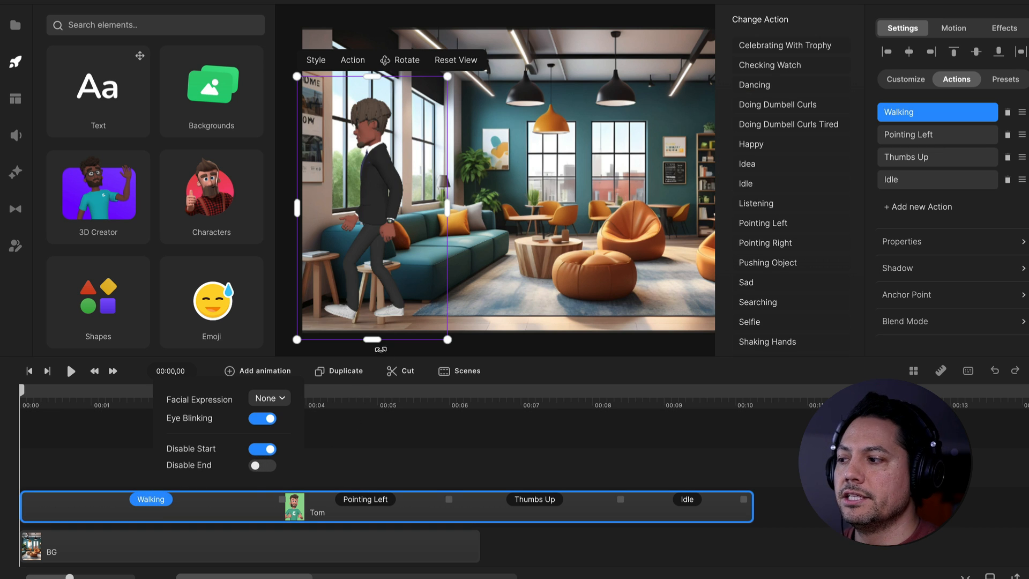
left_click(929, 242)
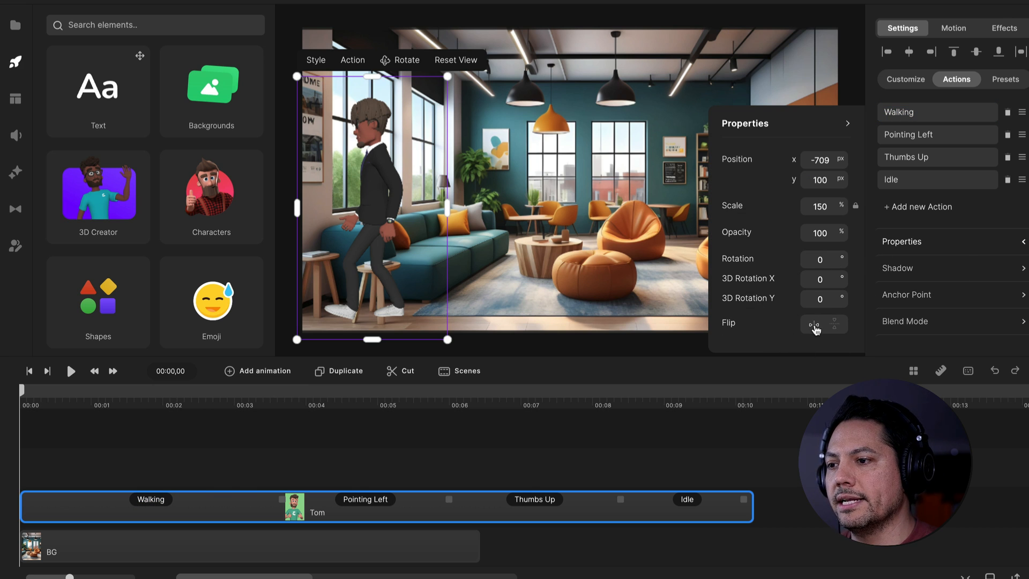
left_click(814, 325)
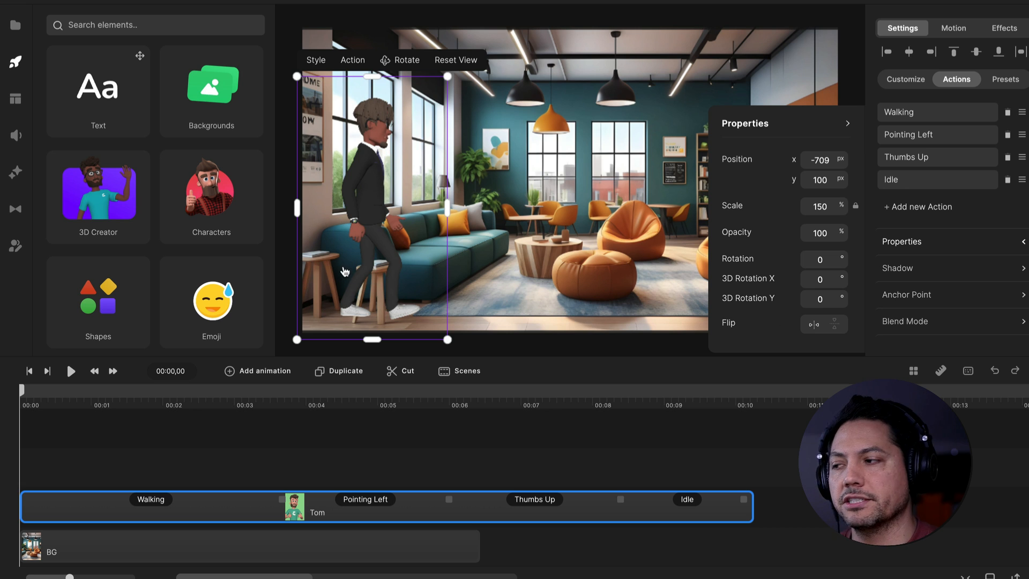
left_click(684, 362)
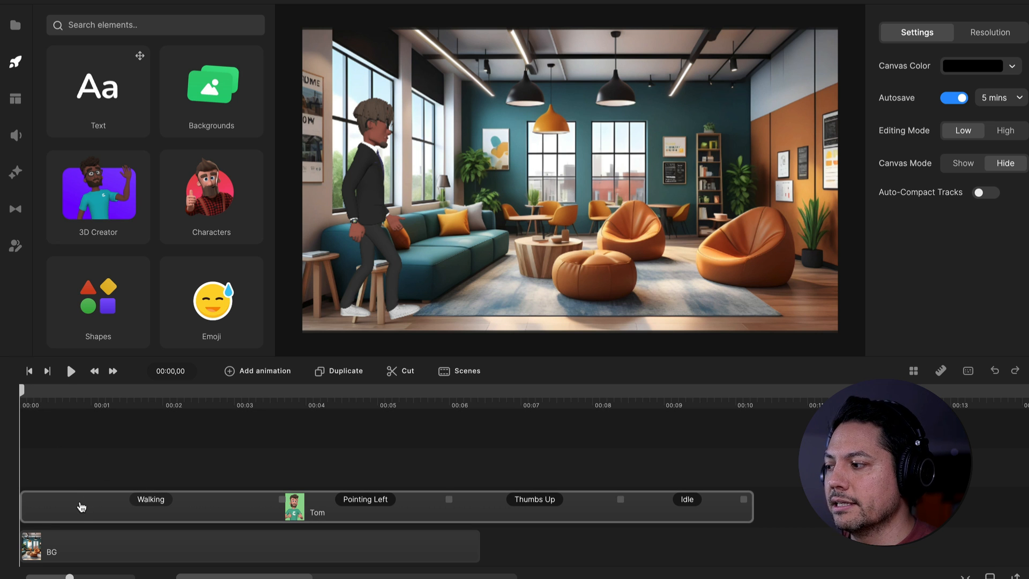
Add a Position animation with Linear In & Out easing to Tom's clip
right_click(80, 505)
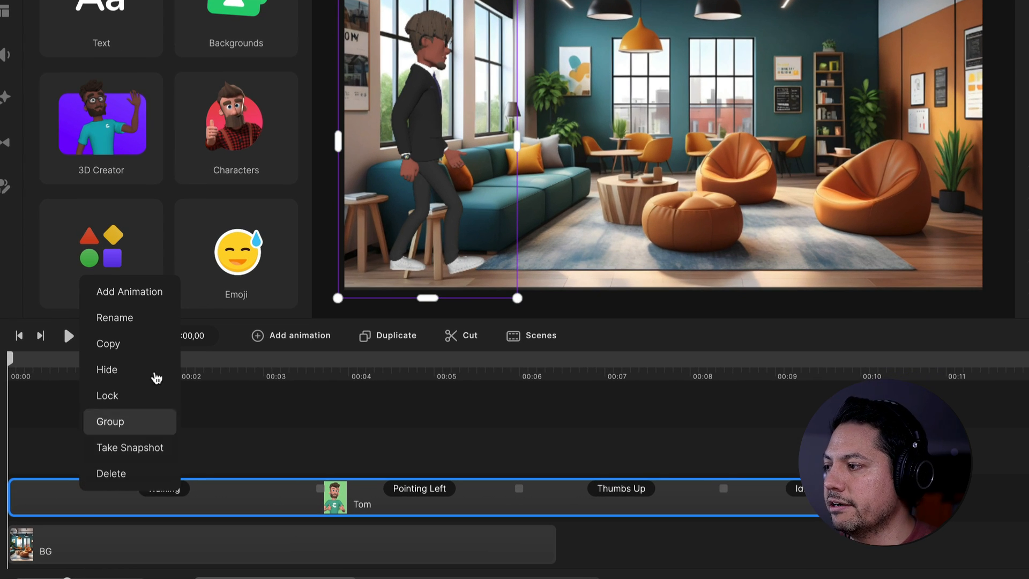
left_click(147, 292)
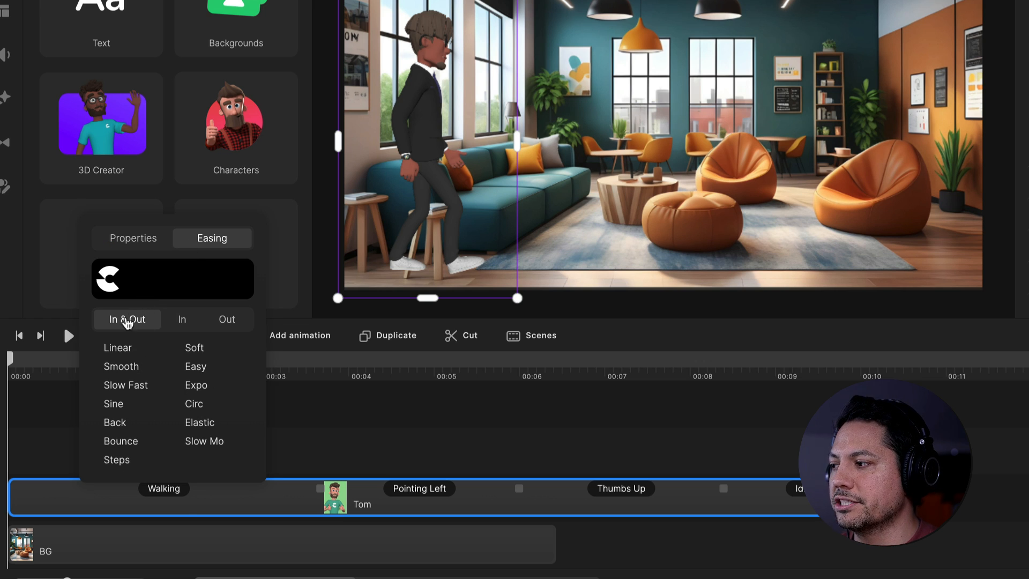
left_click(117, 349)
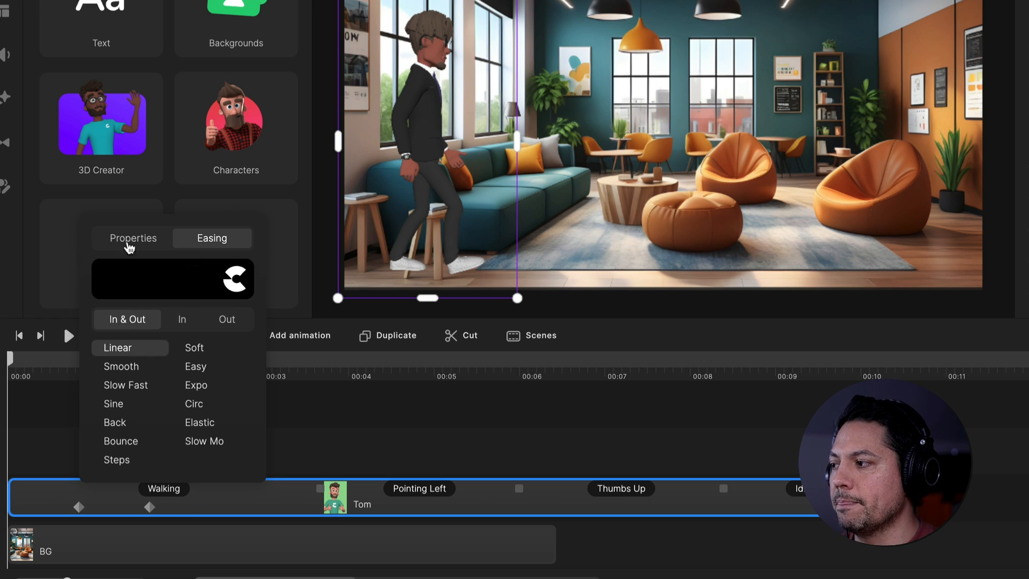
left_click(132, 239)
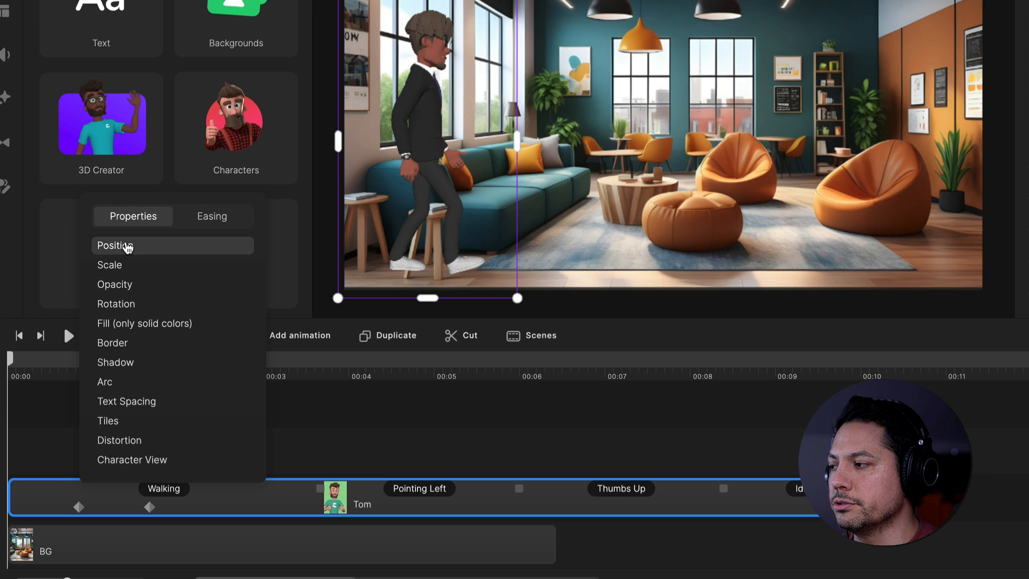
left_click(312, 420)
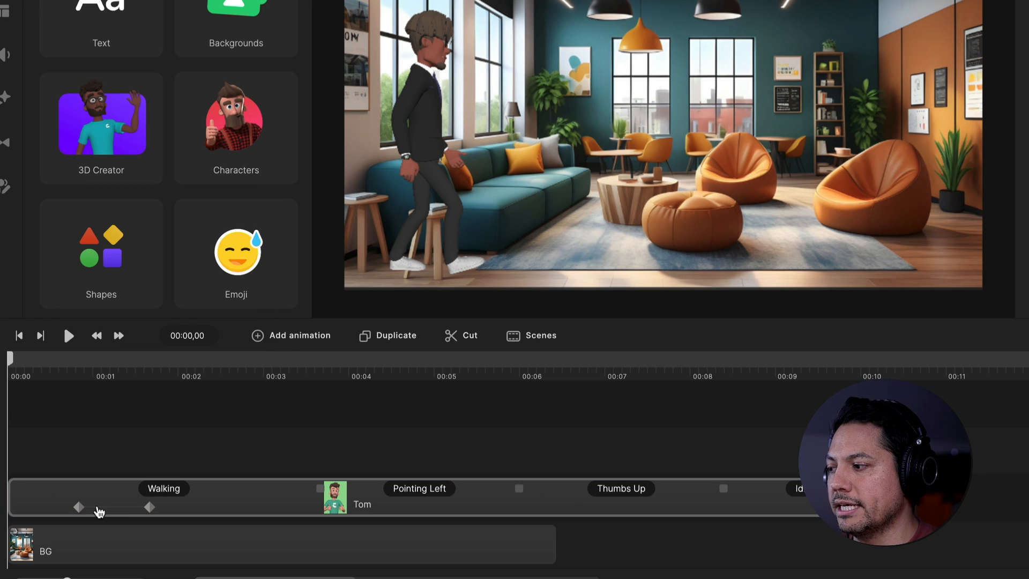
Shift Tom's position animation to the start of the clip and place Tom off-canvas past the left edge at the first keyframe
left_click(80, 507)
left_click(149, 507)
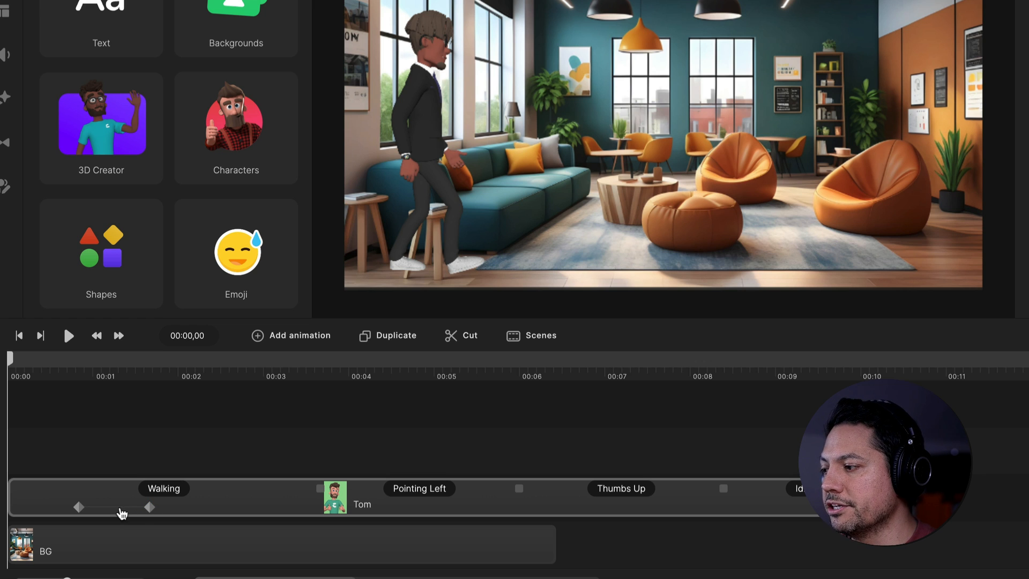
left_click_drag(122, 514, 47, 510)
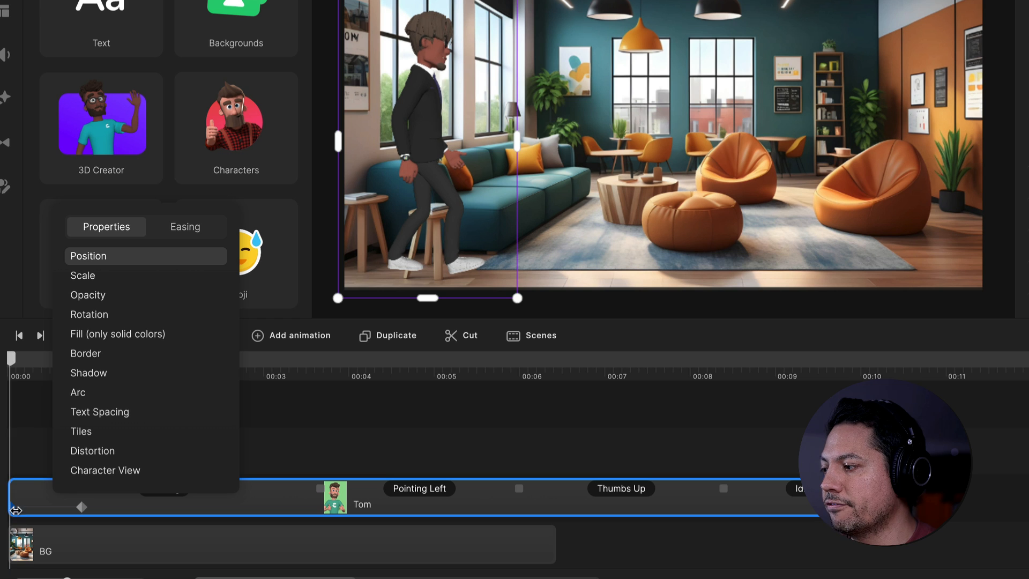
left_click(449, 403)
left_click(12, 507)
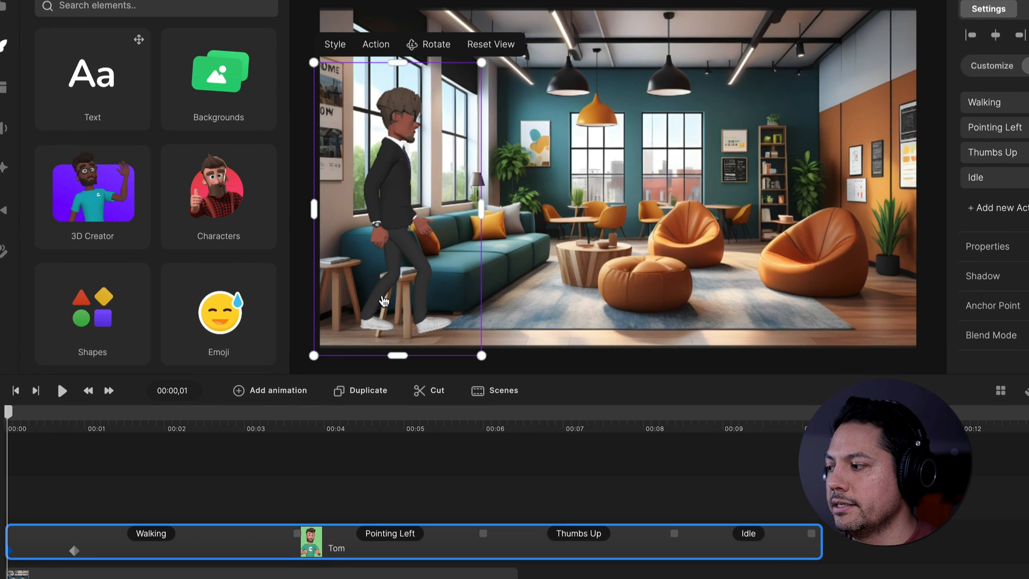
left_click_drag(410, 209, 273, 213)
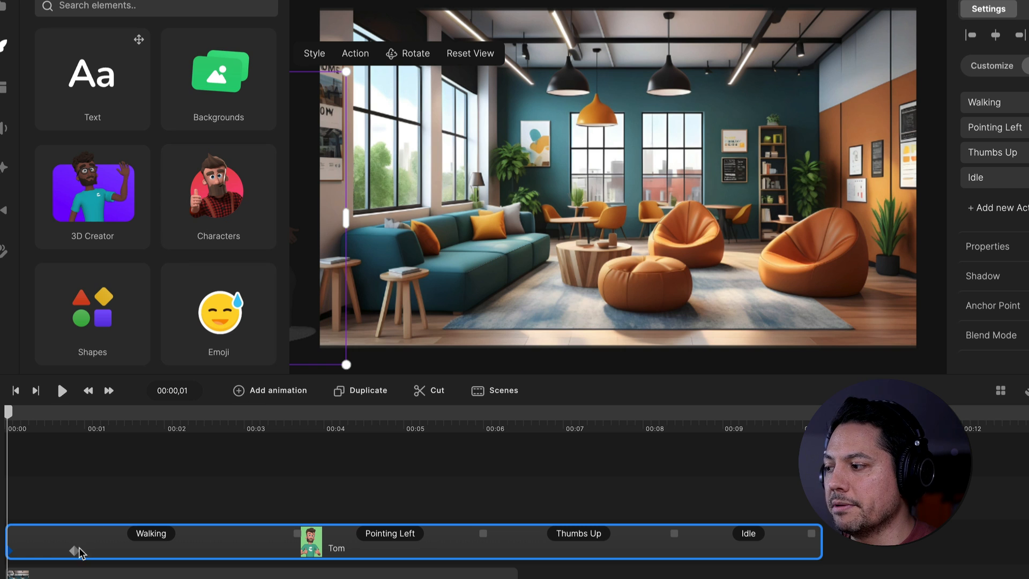
Move Tom's second position keyframe to 00:02,24 and place Tom in front of the teal sofa there
left_click_drag(74, 552, 223, 551)
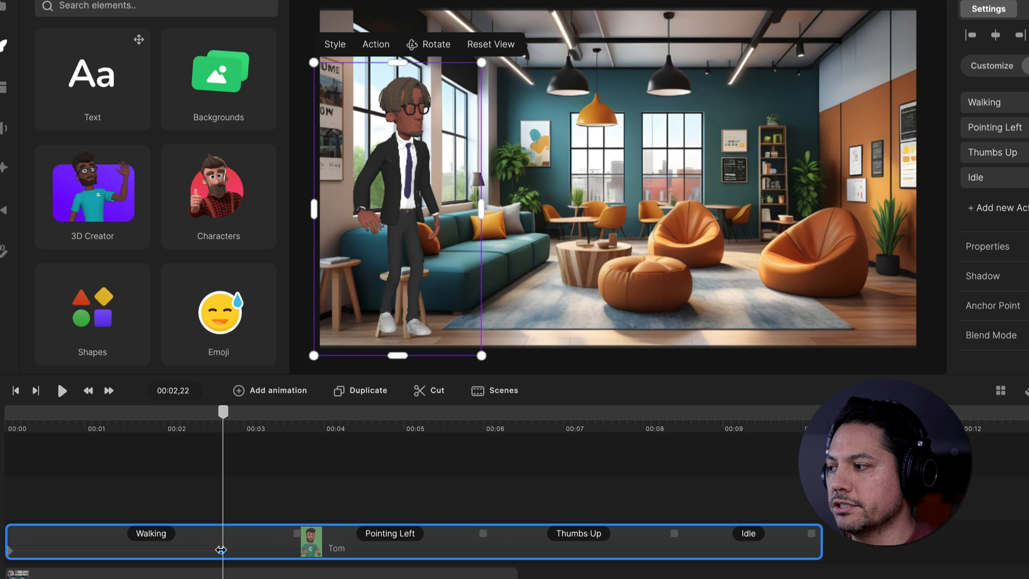
left_click_drag(229, 553, 234, 553)
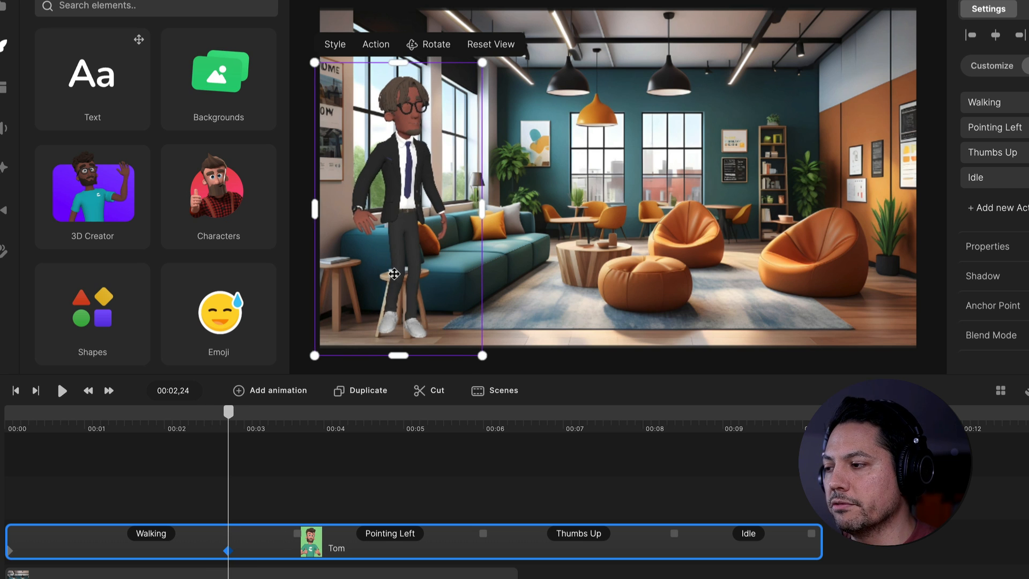
left_click_drag(390, 281, 448, 273)
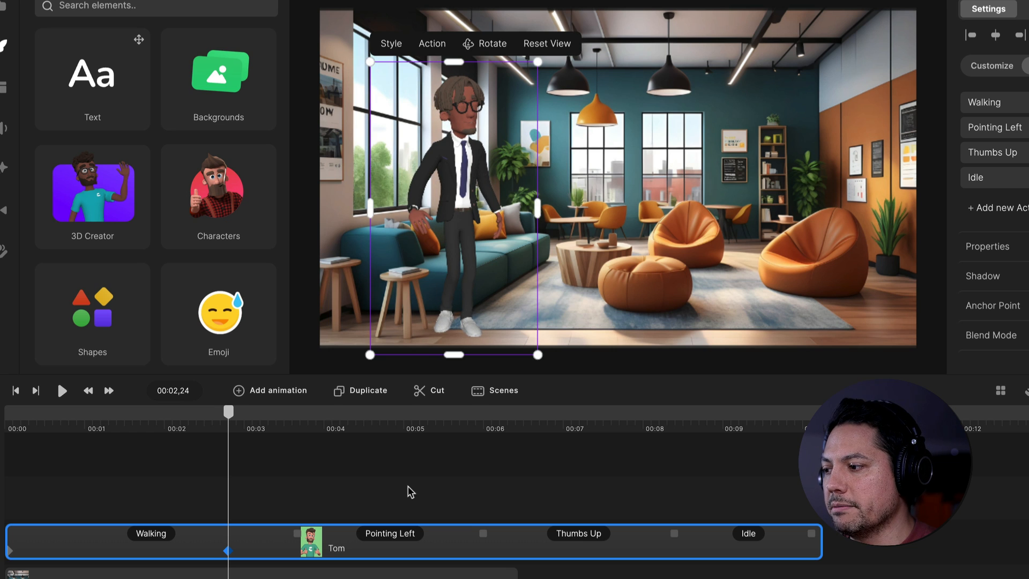
mouse_move(297, 533)
left_mouse_down()
mouse_move(316, 532)
mouse_move(298, 532)
left_mouse_up()
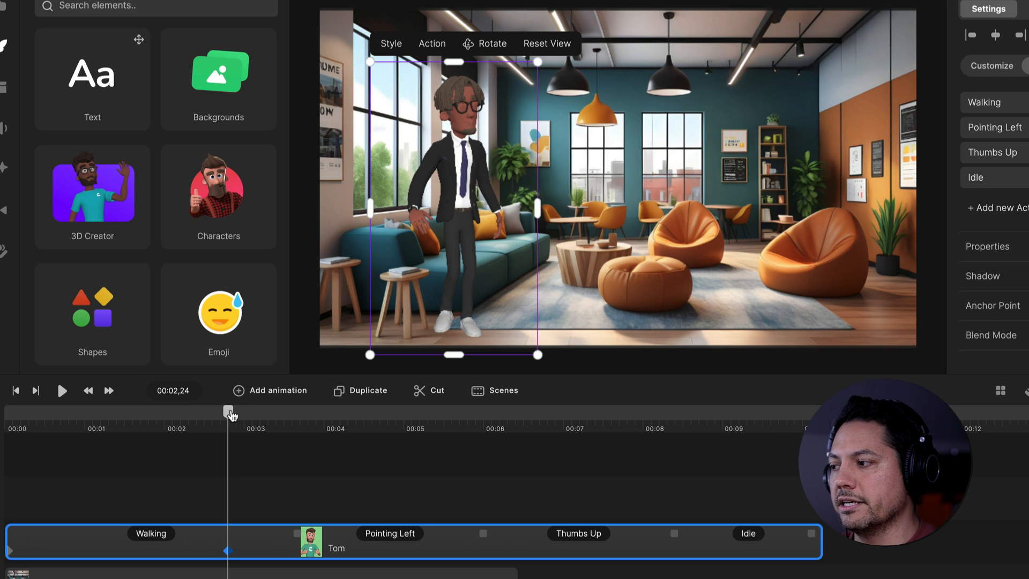
Play the scene from the start to check Tom's walk-in and pointing action
left_click_drag(230, 413, 6, 412)
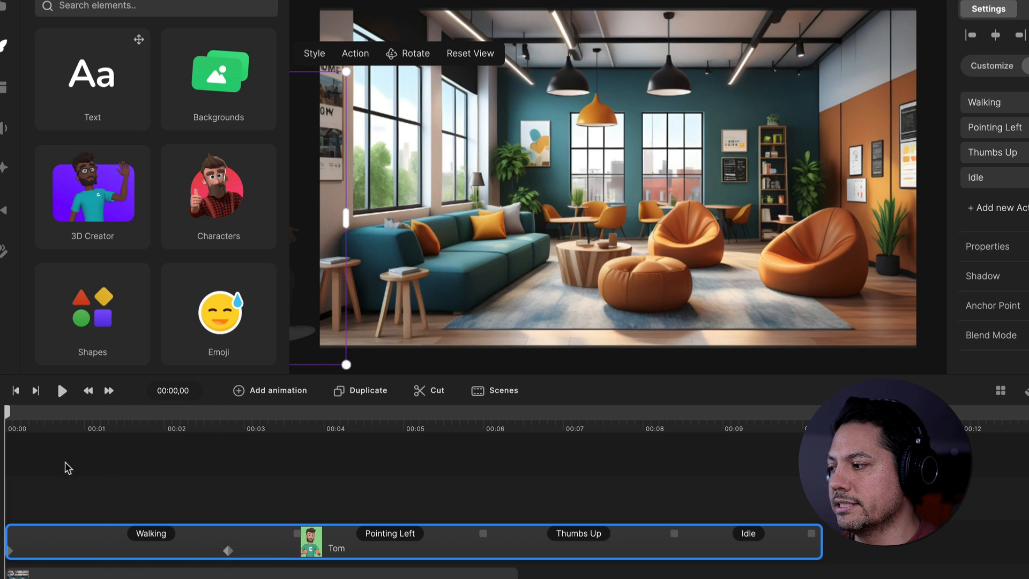
key("space")
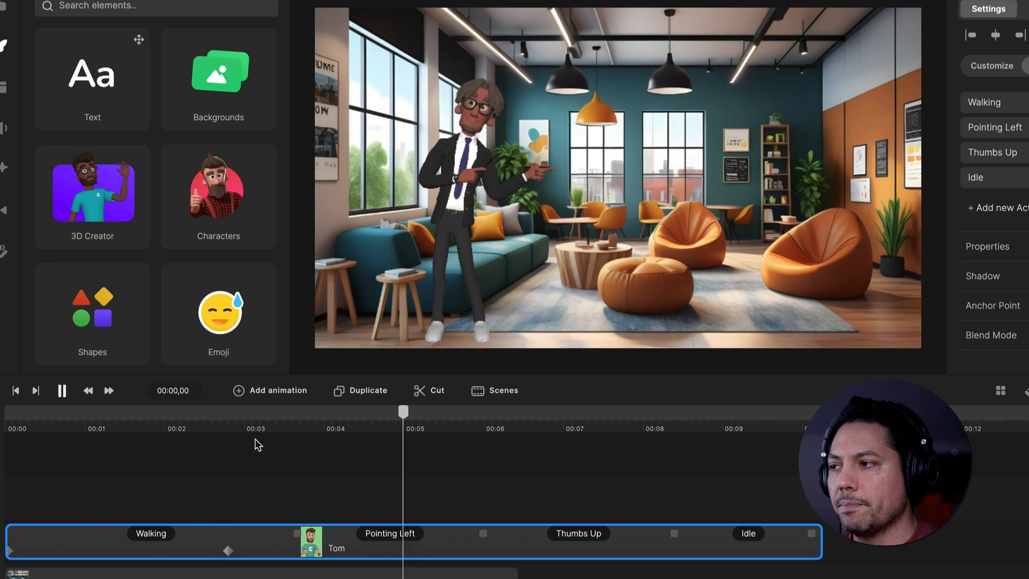
key("space")
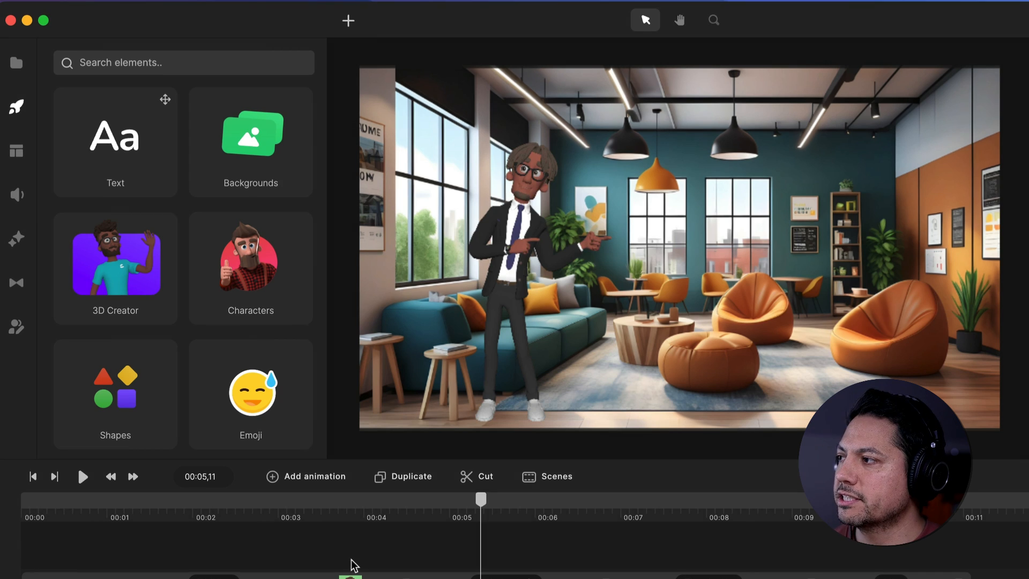
Add the Text to Speech audio above Tom's track, starting at 00:04,07, and lip-sync it with Tom
left_click(16, 64)
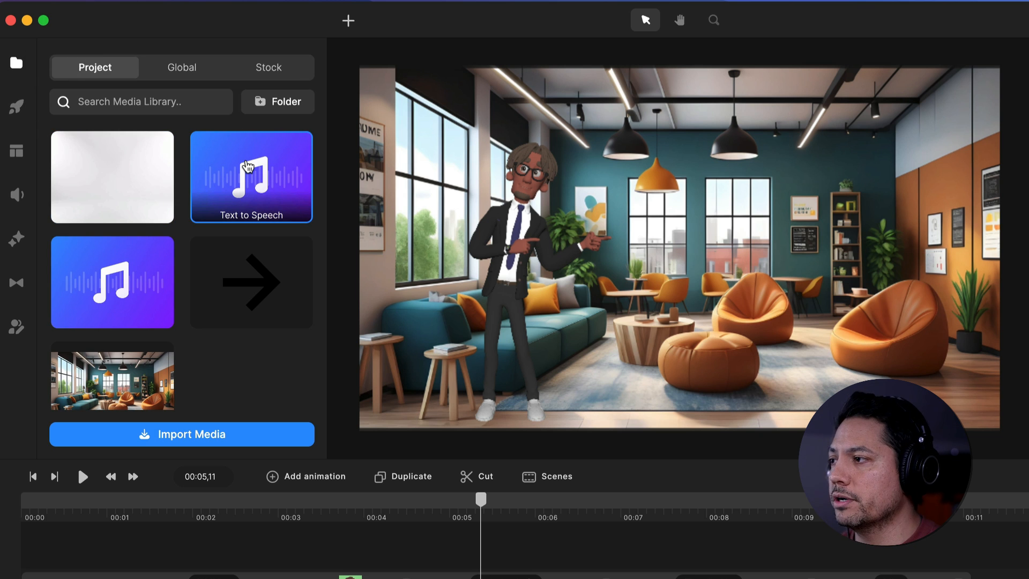
left_click_drag(252, 194, 439, 562)
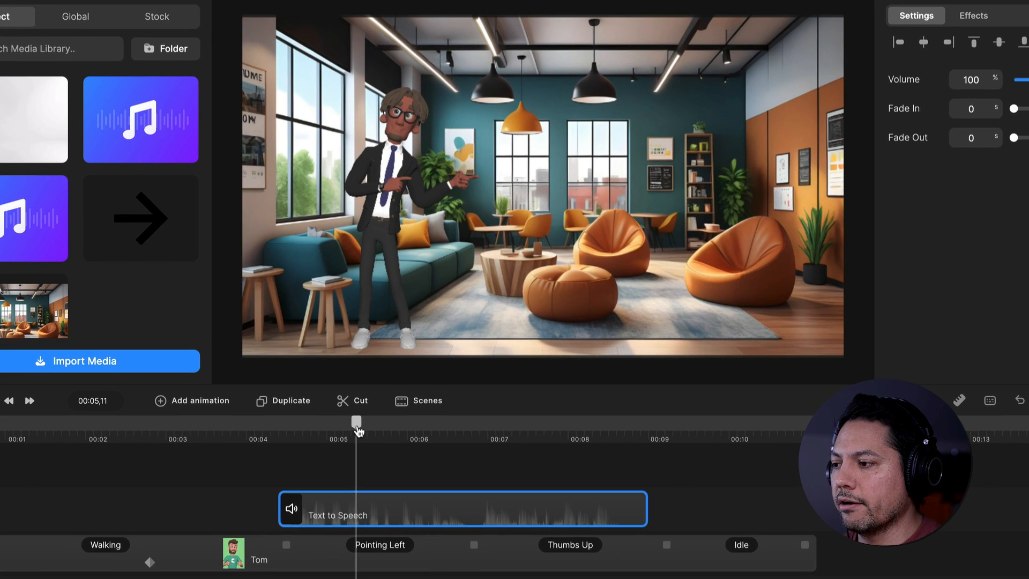
left_click_drag(405, 419, 252, 431)
left_click_drag(191, 444, 265, 449)
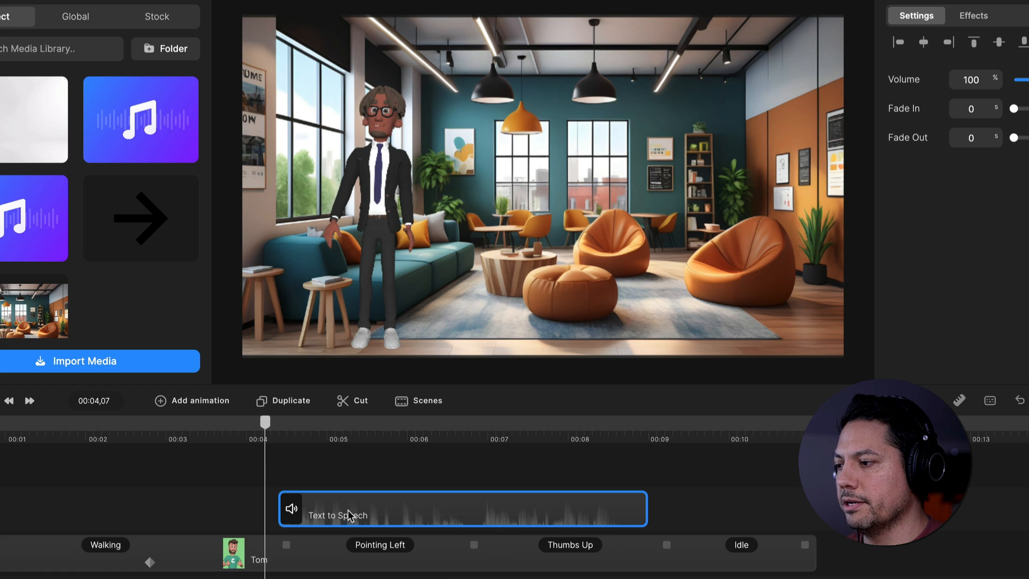
left_click_drag(349, 509, 332, 509)
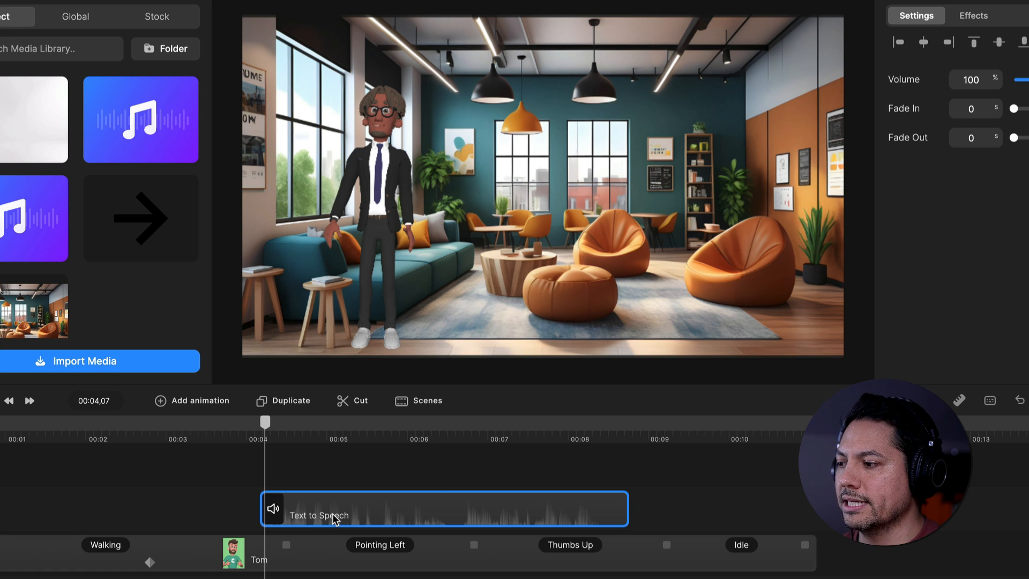
right_click(333, 514)
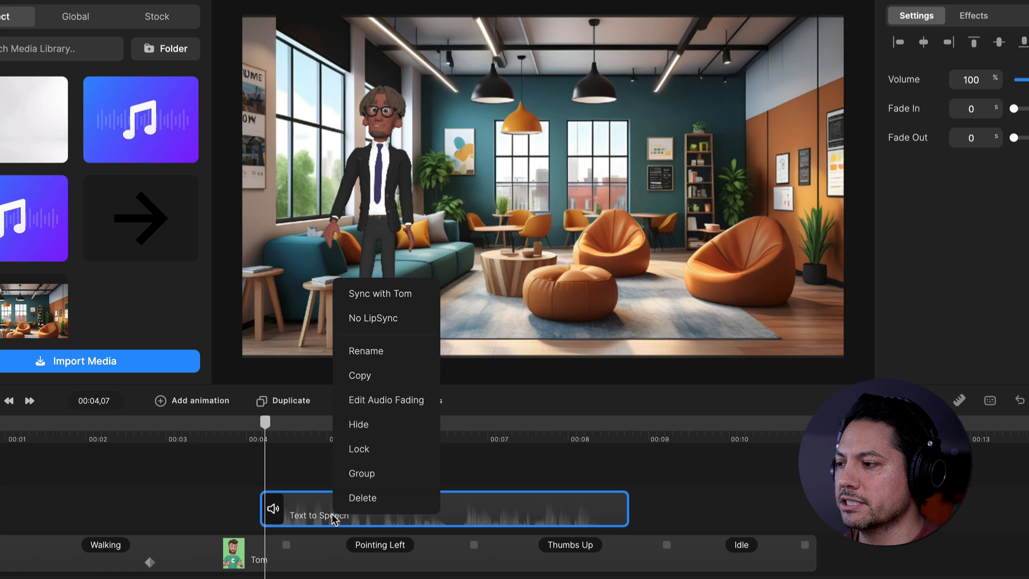
left_click(378, 294)
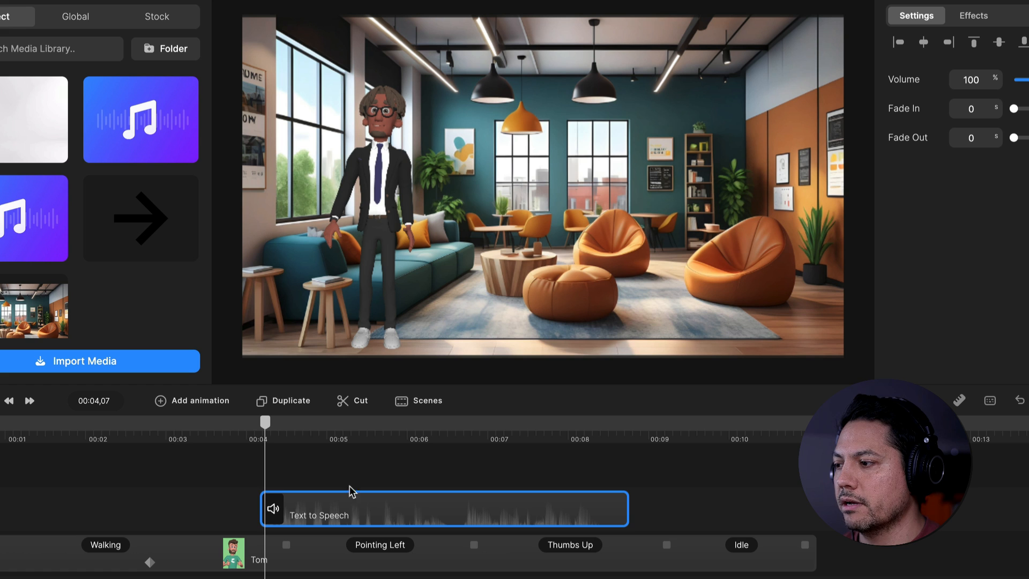
Play back the scene from just before the speech to check Tom's lip sync
left_click_drag(243, 433, 216, 427)
key("space")
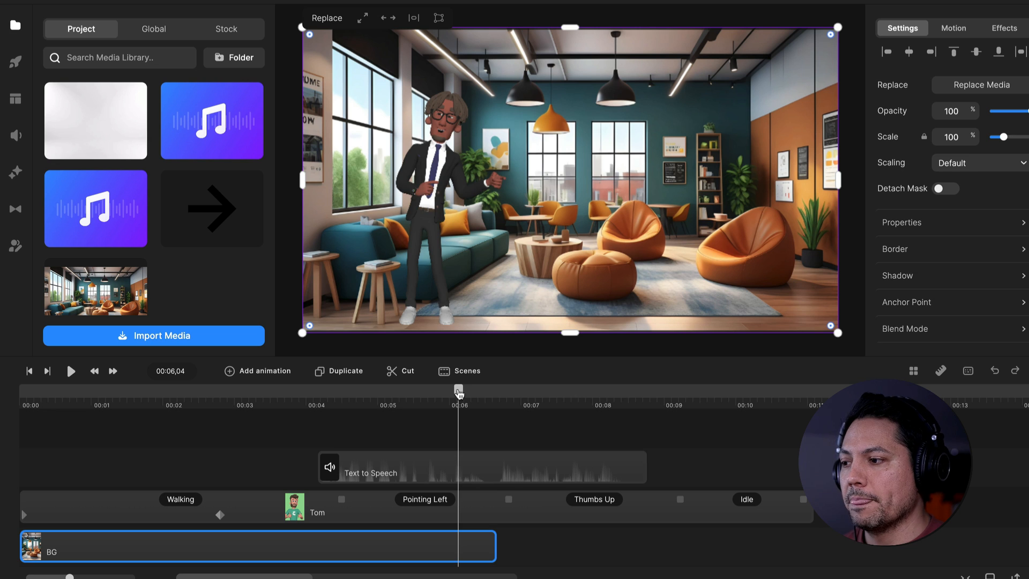
left_click_drag(417, 441, 311, 443)
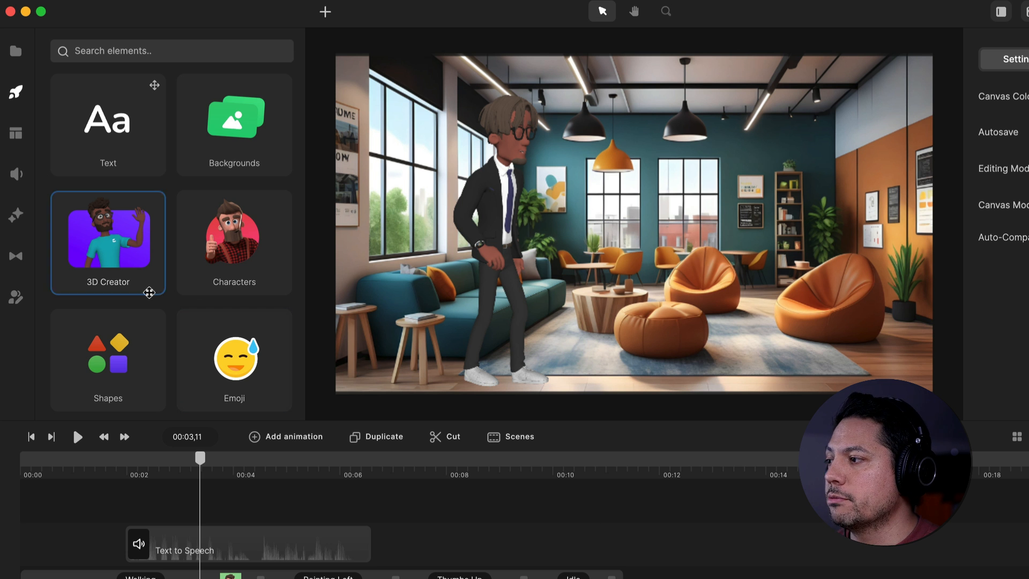
Add the 3D character Lenka at the start of a new timeline track and change her Idle action to Walking
left_click(115, 271)
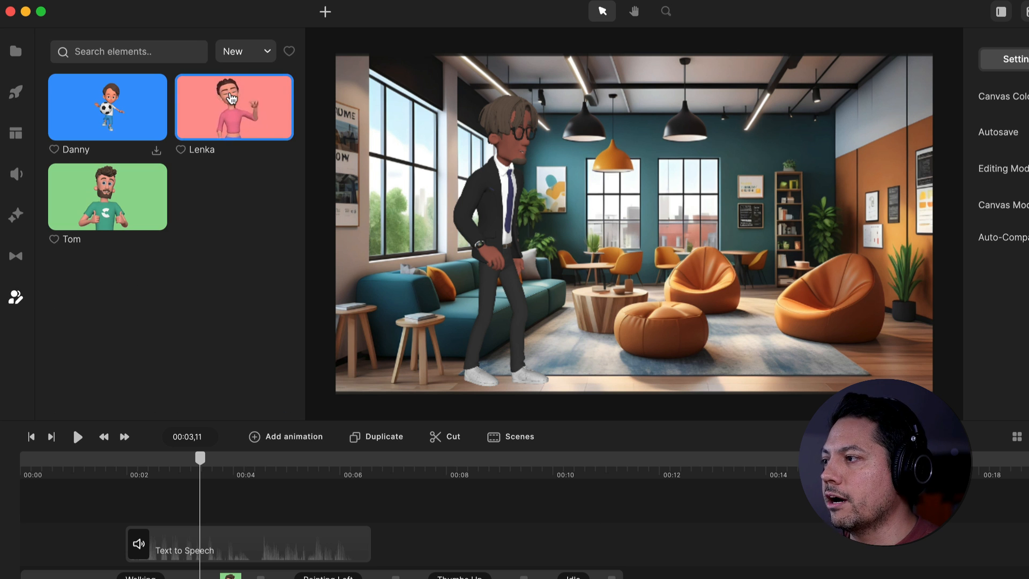
left_click_drag(232, 94, 48, 468)
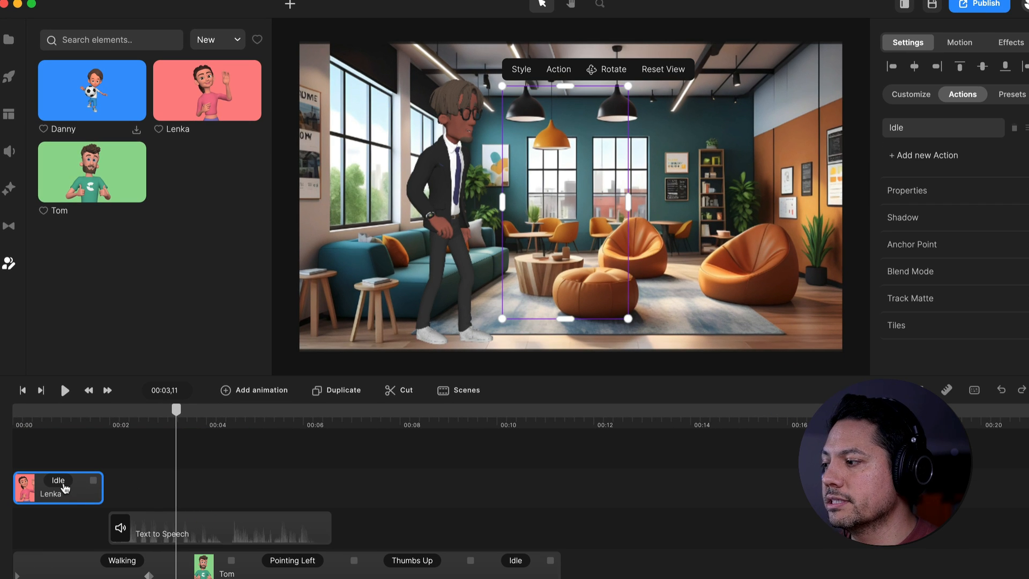
left_click(56, 485)
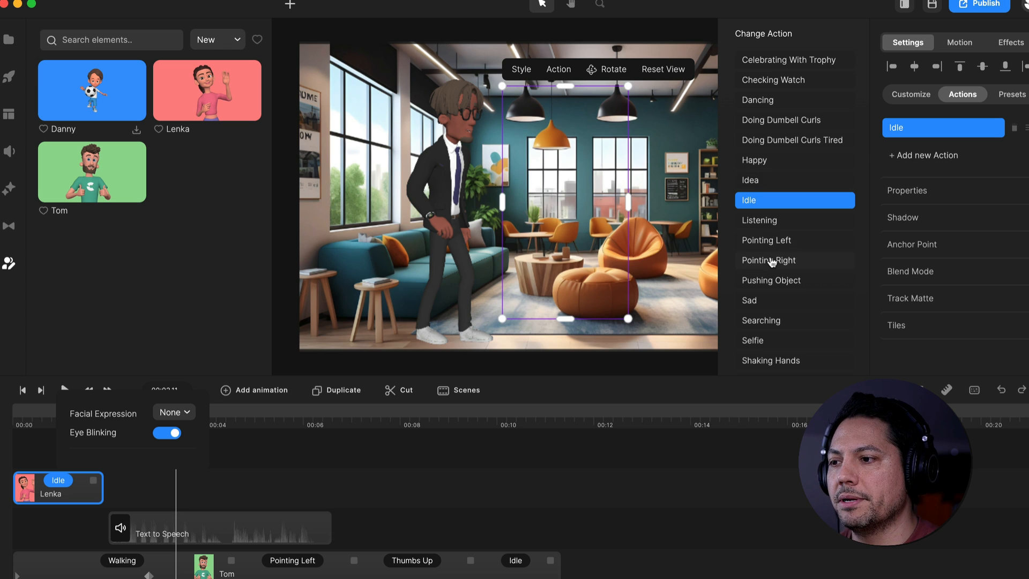
scroll(779, 260, "down", 10)
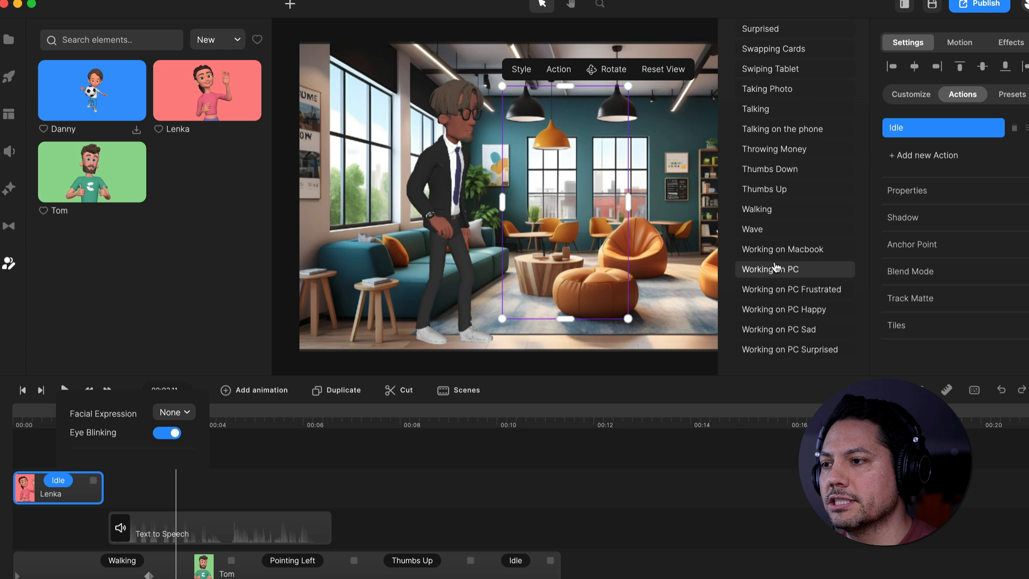
left_click(770, 210)
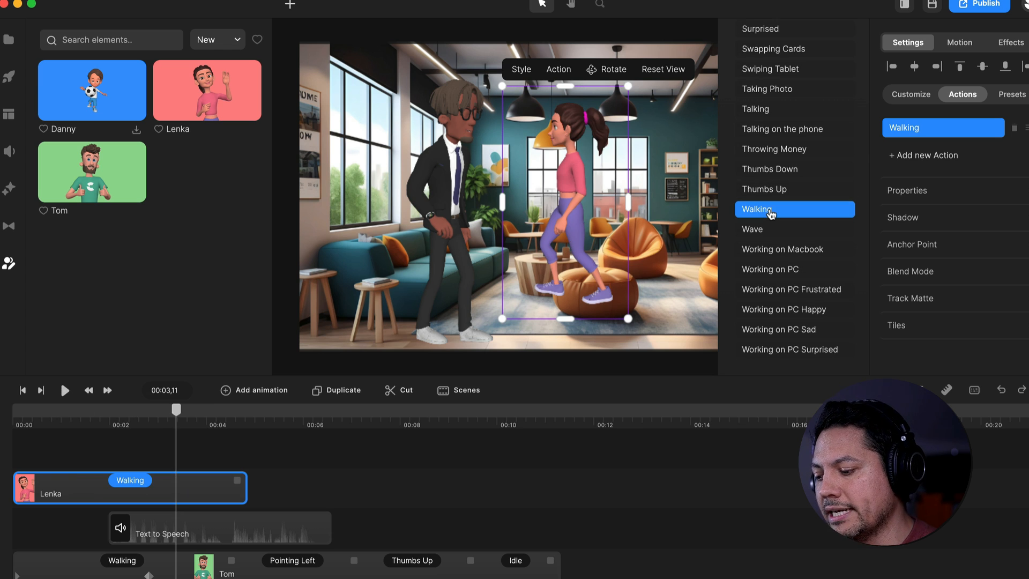
Add Idle, Pointing Left and Thumbs Up actions to Lenka after her Walking action
left_click(920, 161)
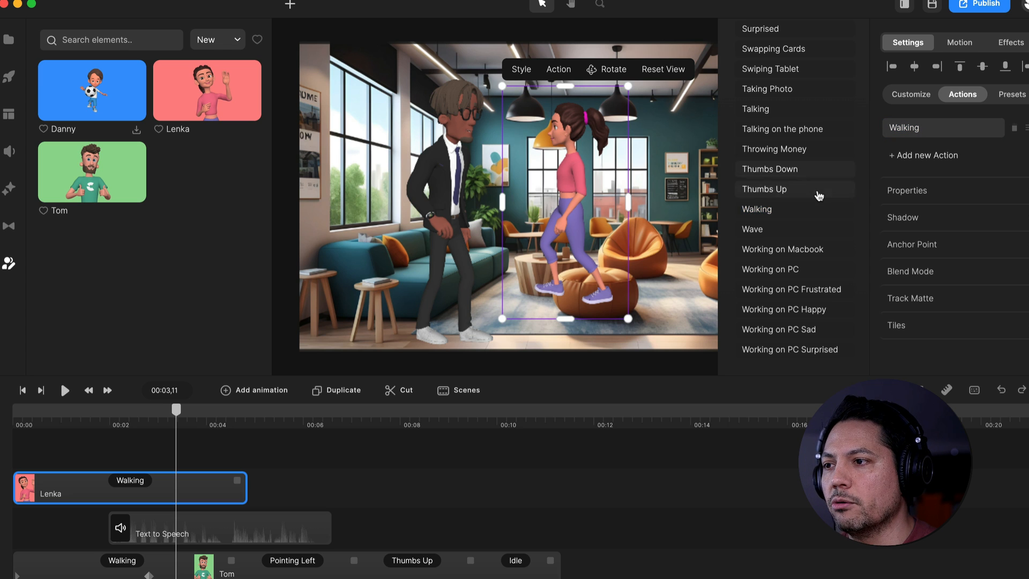
scroll(815, 194, "up", 10)
scroll(793, 177, "up", 2)
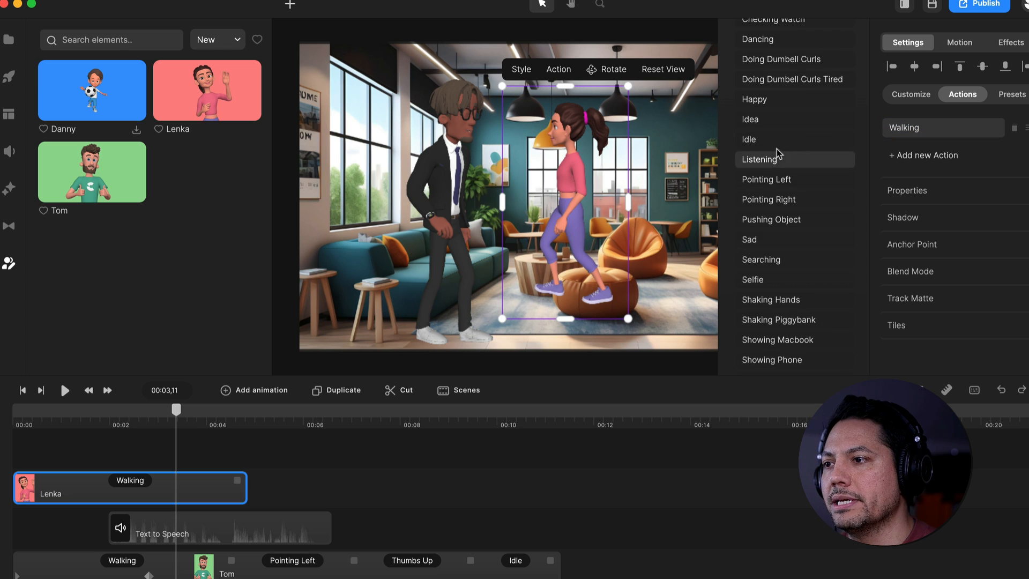
left_click(777, 140)
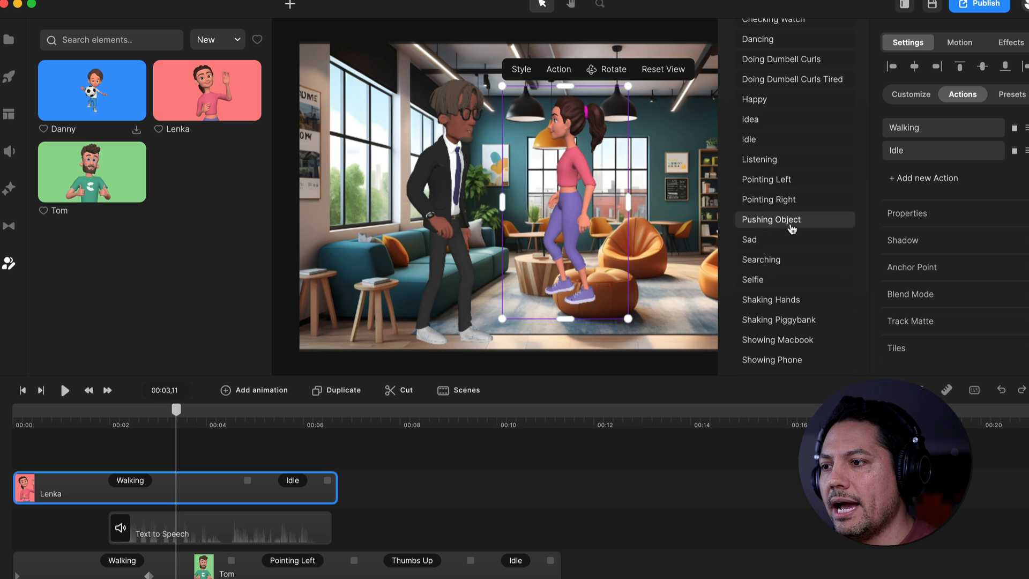
scroll(792, 222, "down", 5)
scroll(792, 228, "up", 6)
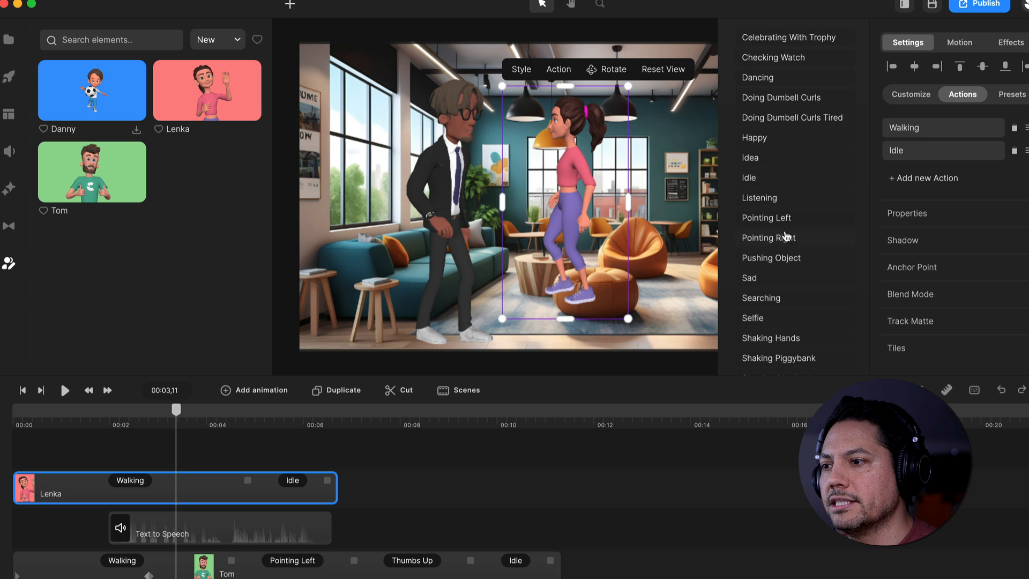
left_click(770, 220)
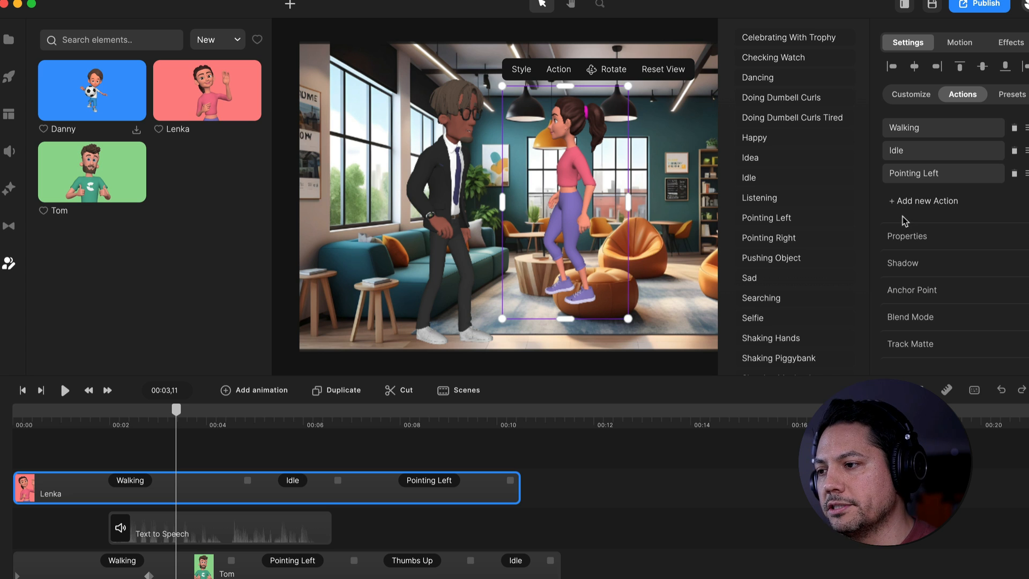
scroll(786, 248, "down", 5)
scroll(779, 322, "down", 4)
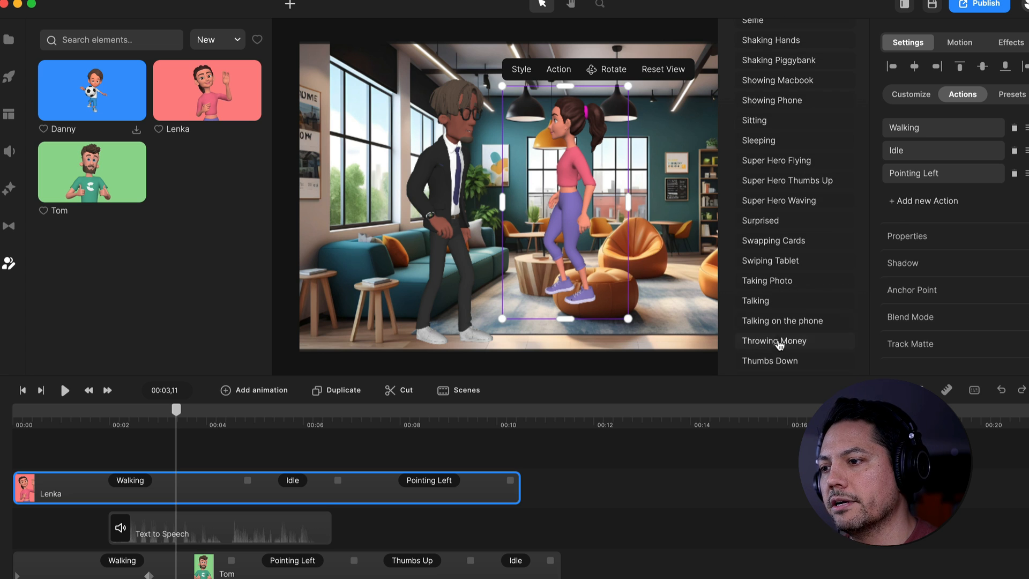
left_click(758, 368)
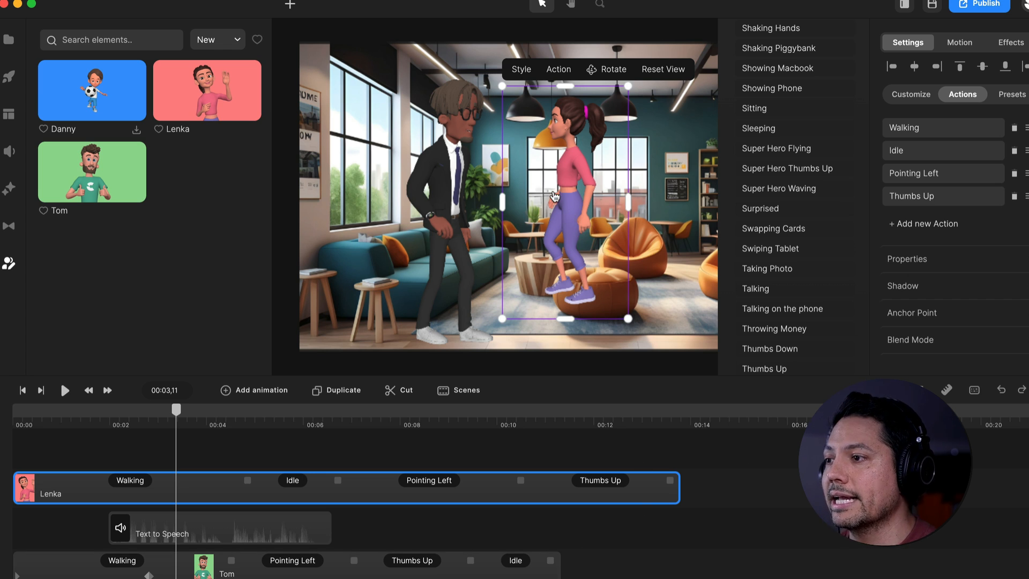
left_click(351, 443)
Apply the preset with short brown hair, white top and teal trousers to Lenka and place her in front of the far-right beanbag
left_click(215, 491)
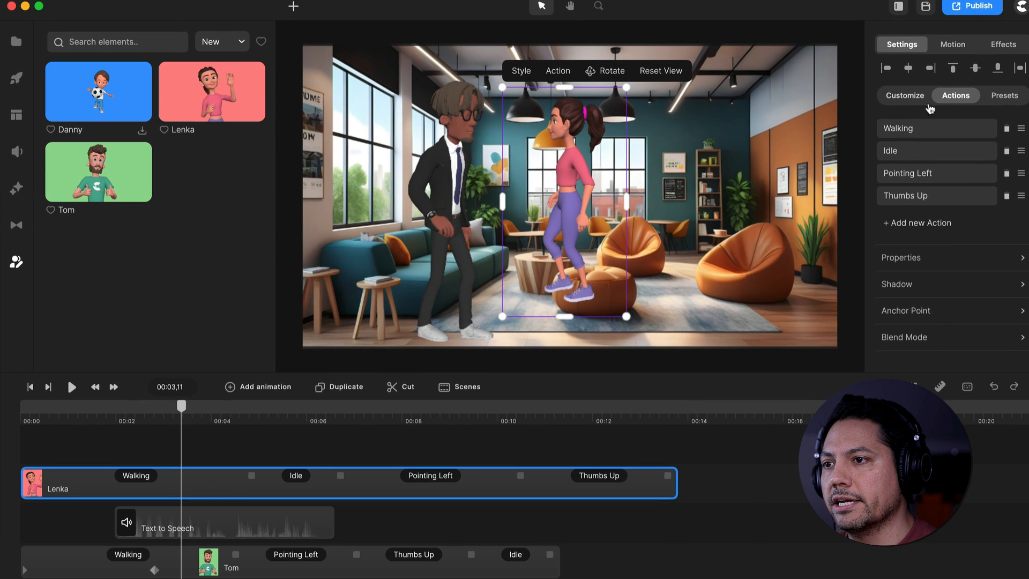
left_click(899, 98)
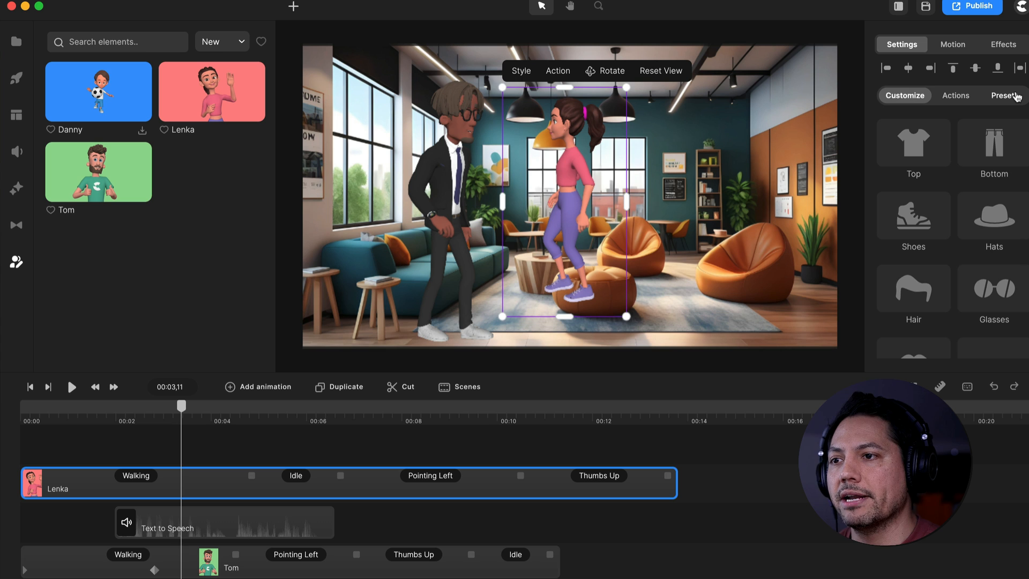
left_click(1016, 97)
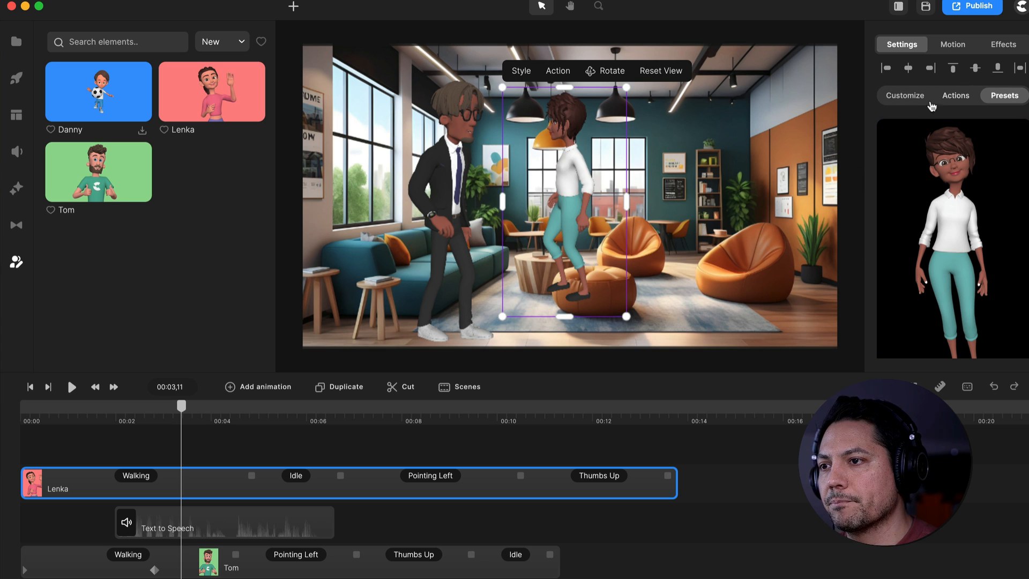
left_click(495, 449)
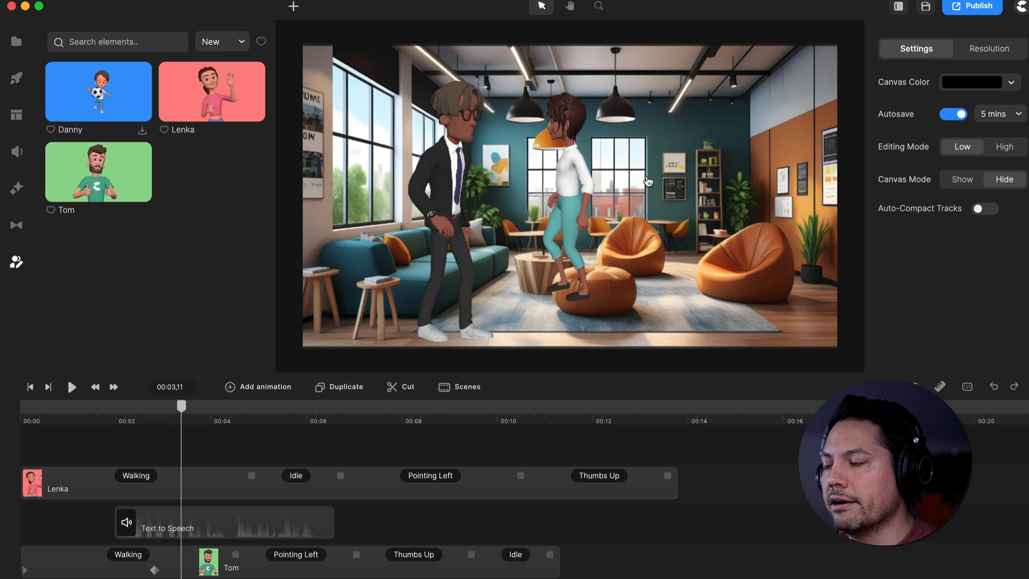
left_click_drag(574, 182, 766, 201)
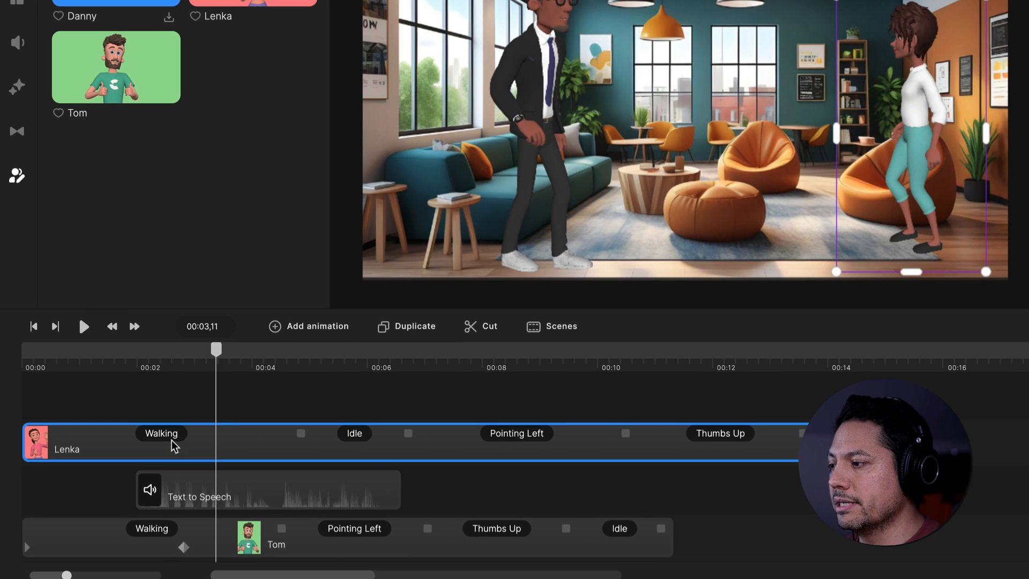
Turn on Disable Start for Lenka's Walking action
left_click(143, 479)
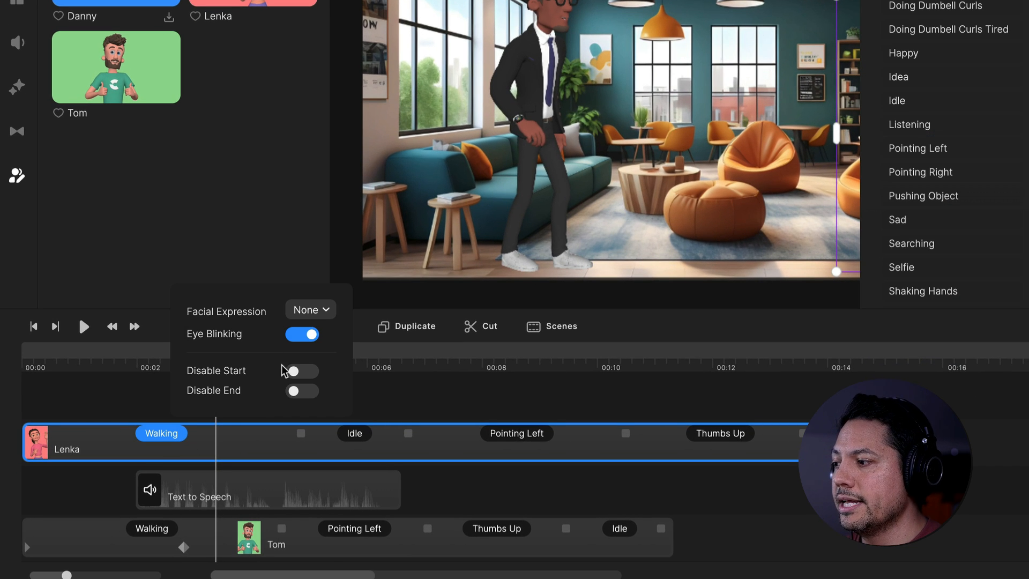
left_click(301, 372)
left_click(425, 397)
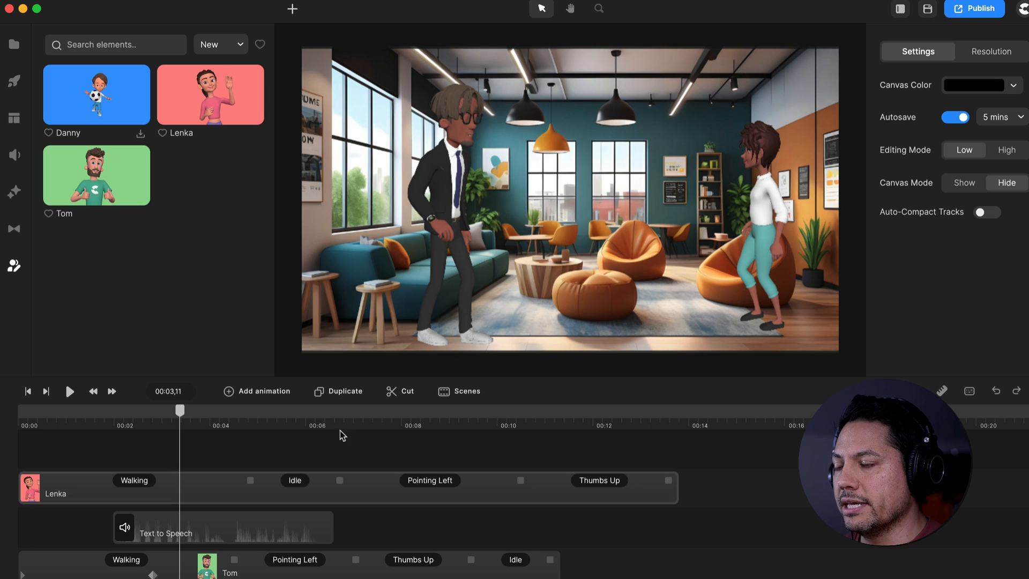
At 00:01,13, set Lenka's scale to 186% and reposition her so her feet stand on the office floor
left_click_drag(191, 413, 86, 423)
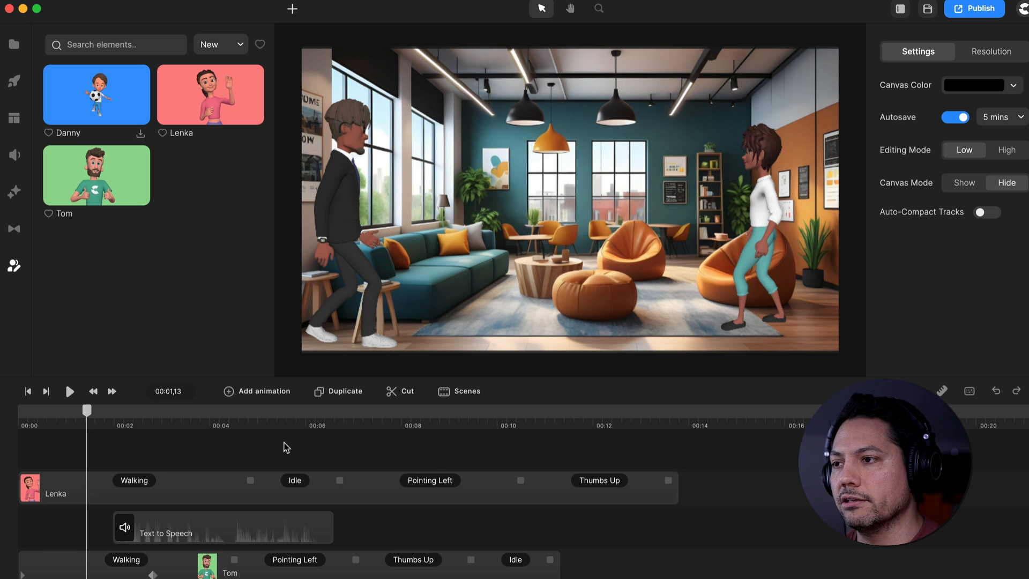
left_click(189, 493)
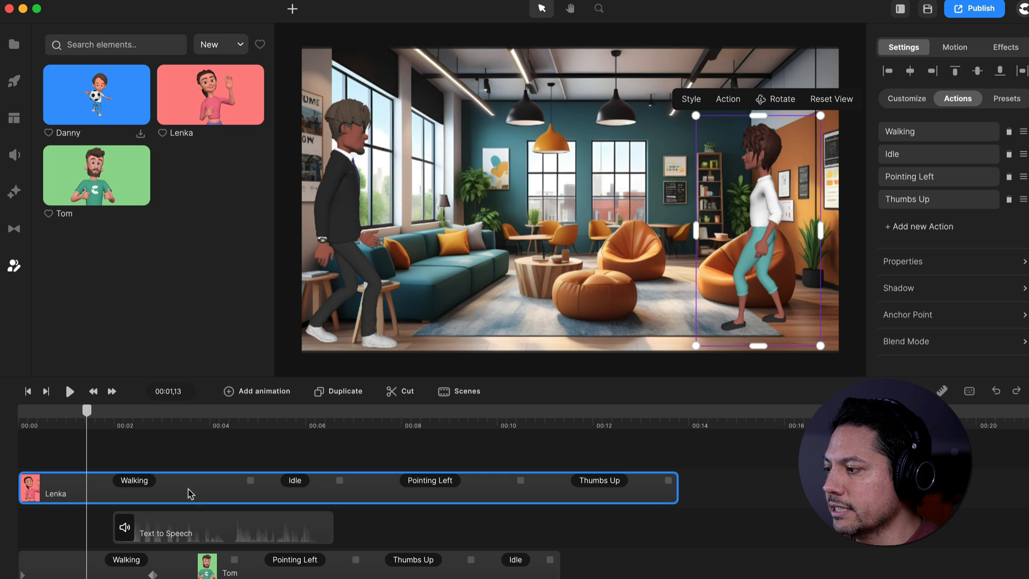
left_click(910, 261)
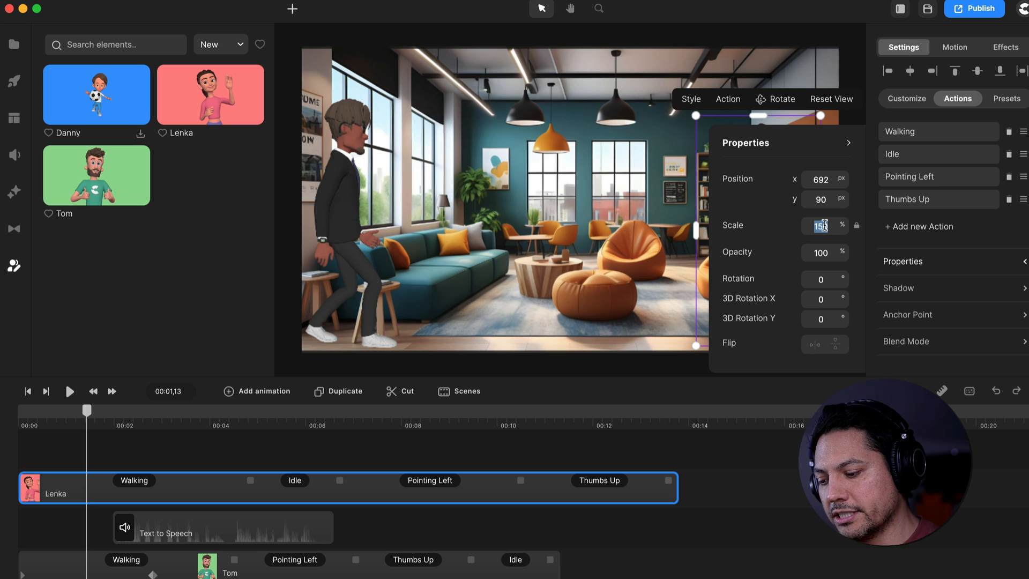
type("186")
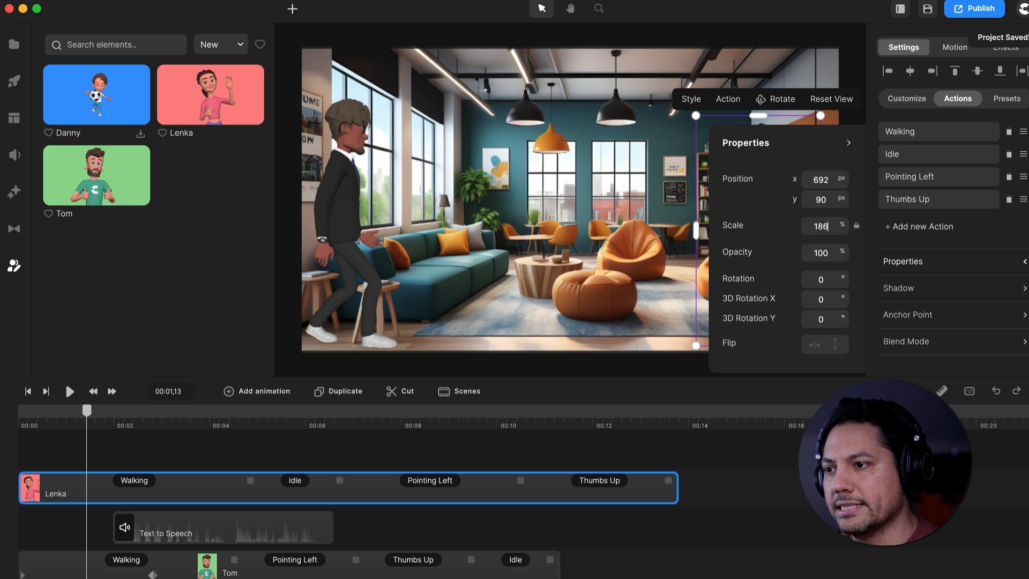
key("Return")
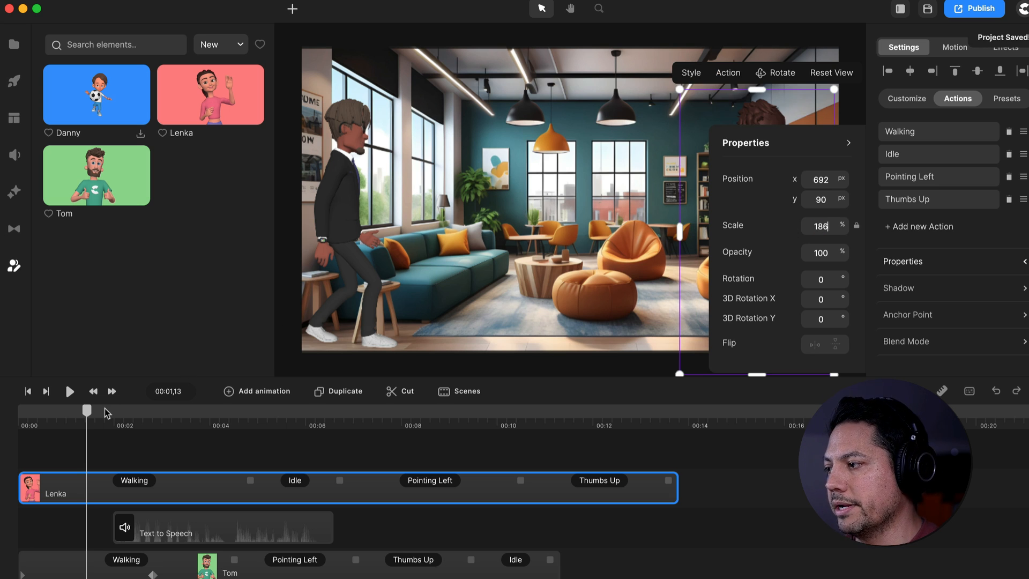
left_click(206, 464)
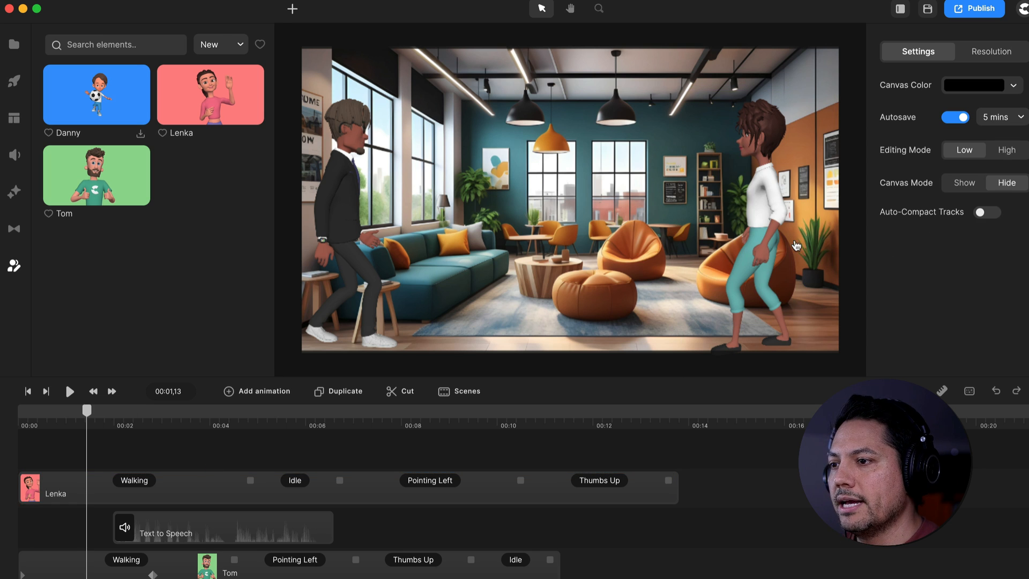
left_click(771, 252)
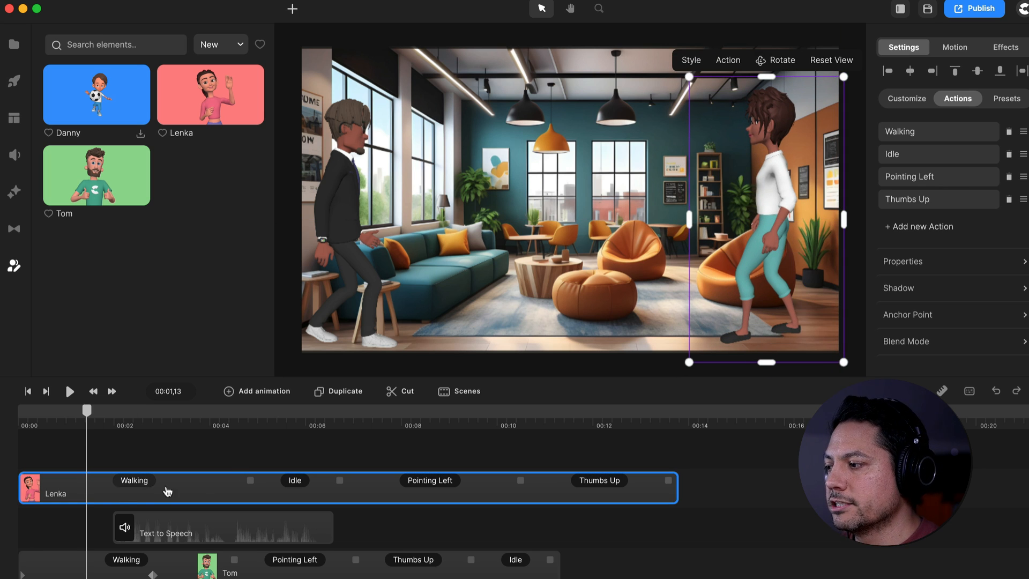
Add a Position animation with Linear In & Out easing to Lenka
right_click(106, 495)
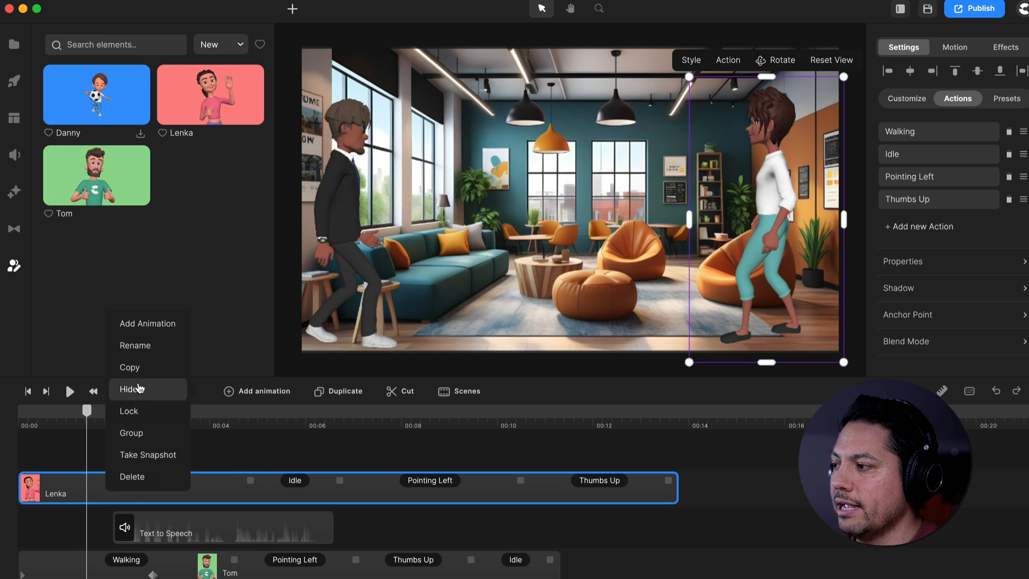
left_click(148, 323)
left_click(145, 288)
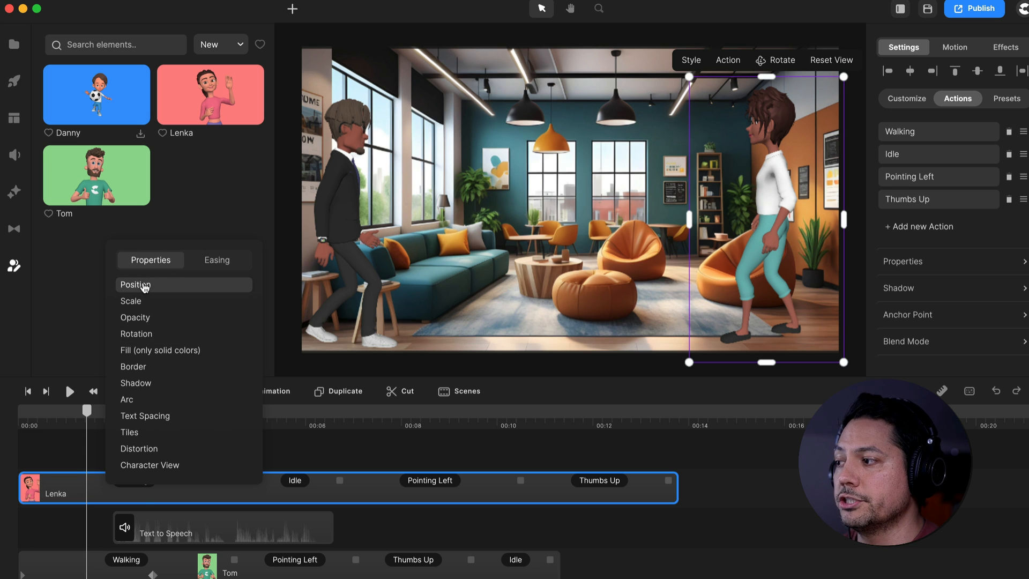
left_click(216, 260)
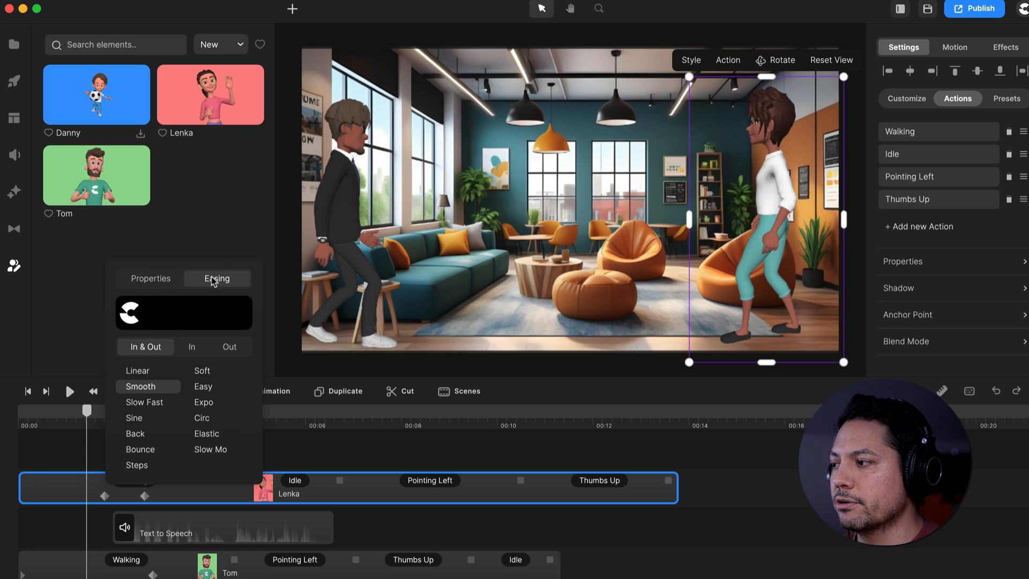
left_click(135, 370)
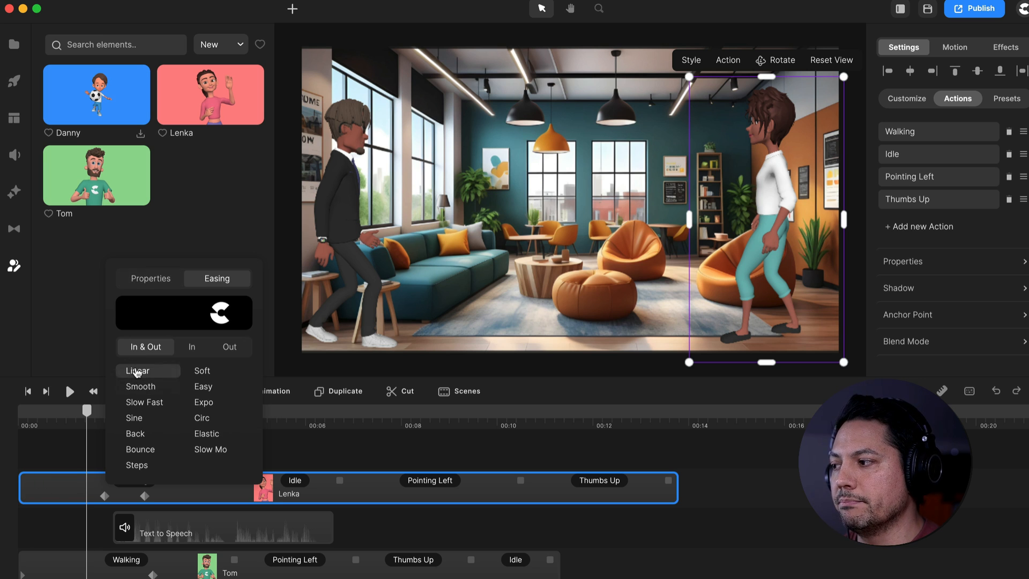
left_click(354, 443)
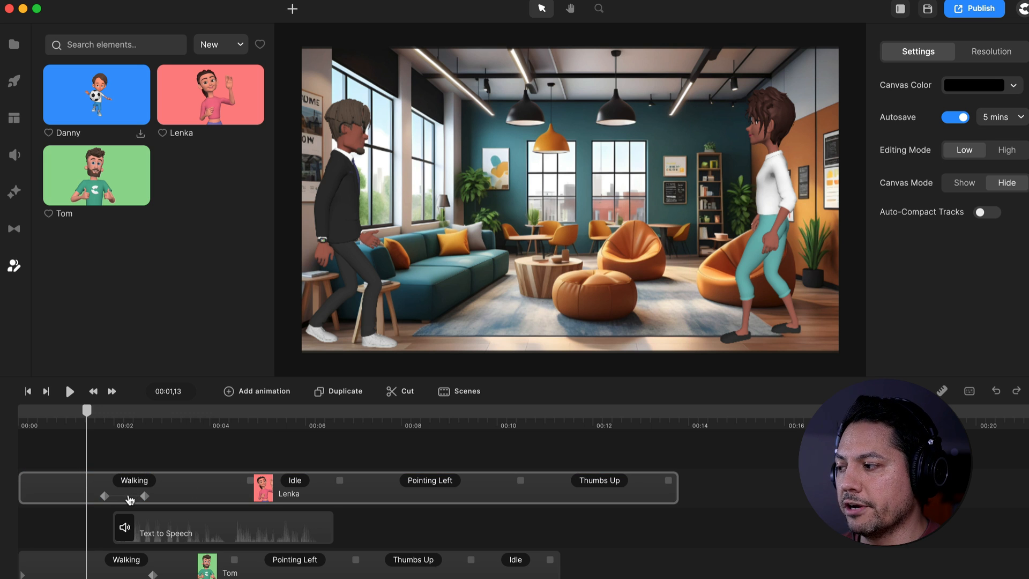
Shift Lenka's position animation to the start of her track and place her outside the scene's right edge at its first keyframe
left_click_drag(128, 500, 47, 501)
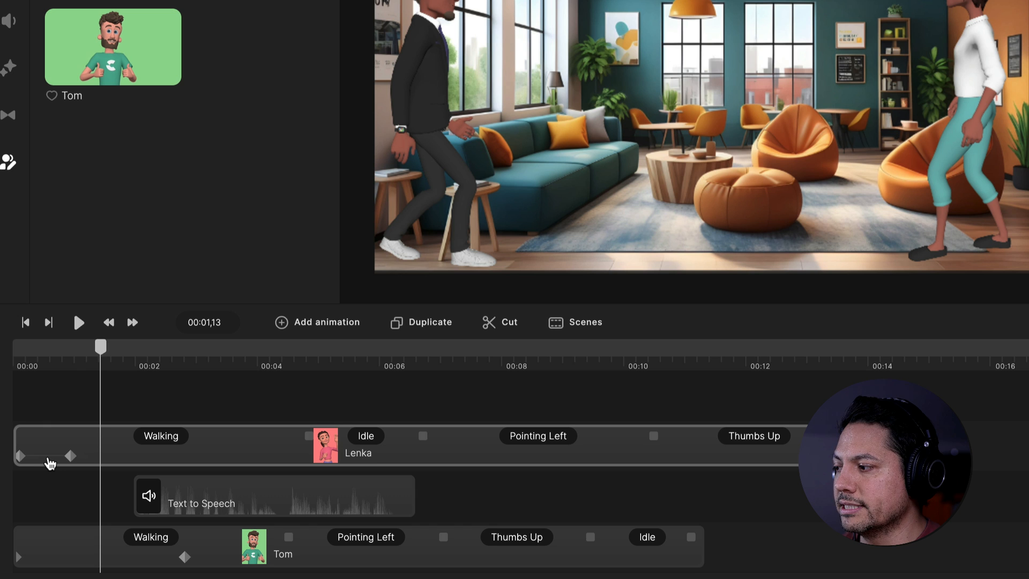
left_click_drag(48, 459, 47, 459)
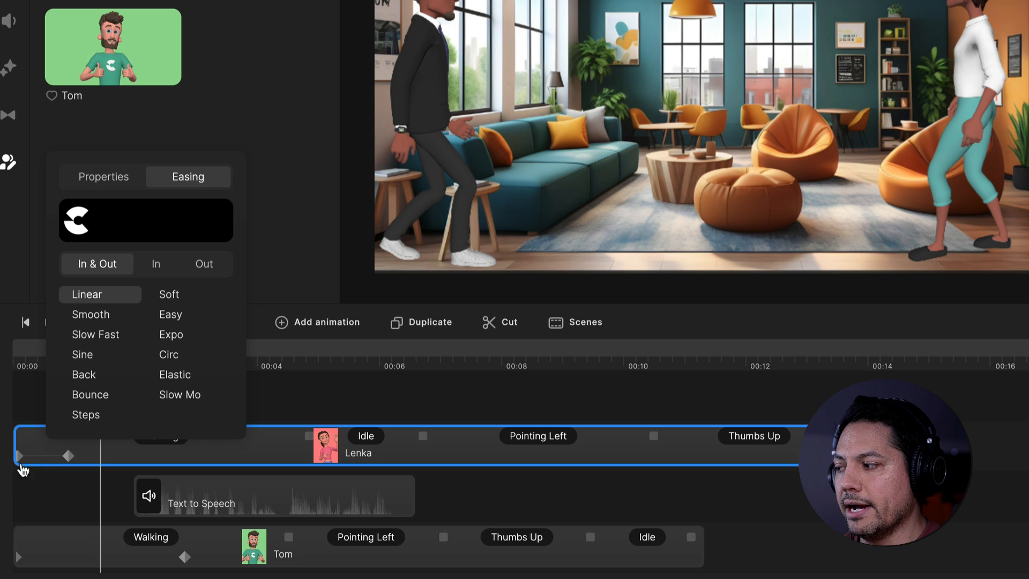
left_click(21, 457)
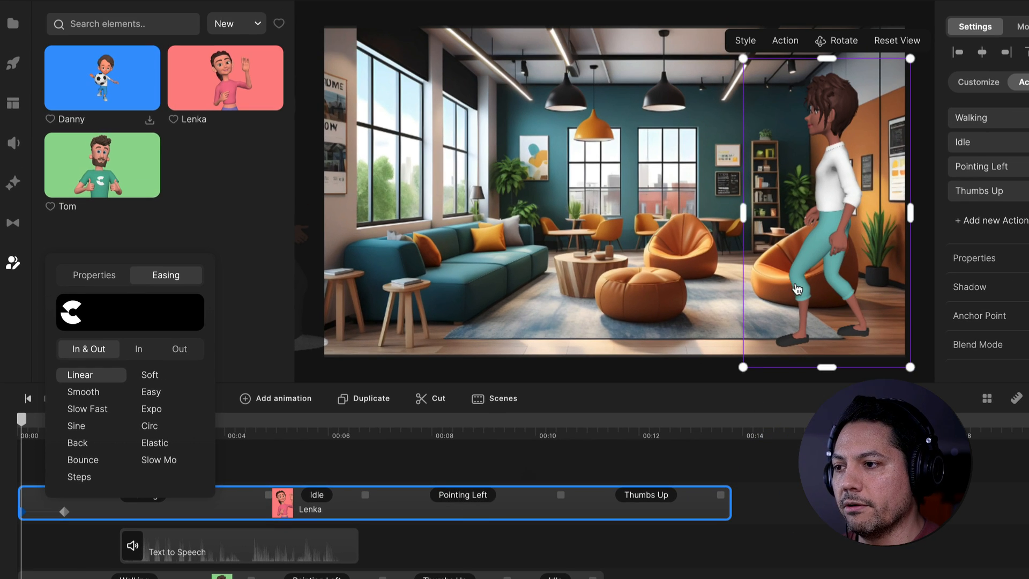
left_click_drag(796, 290, 938, 283)
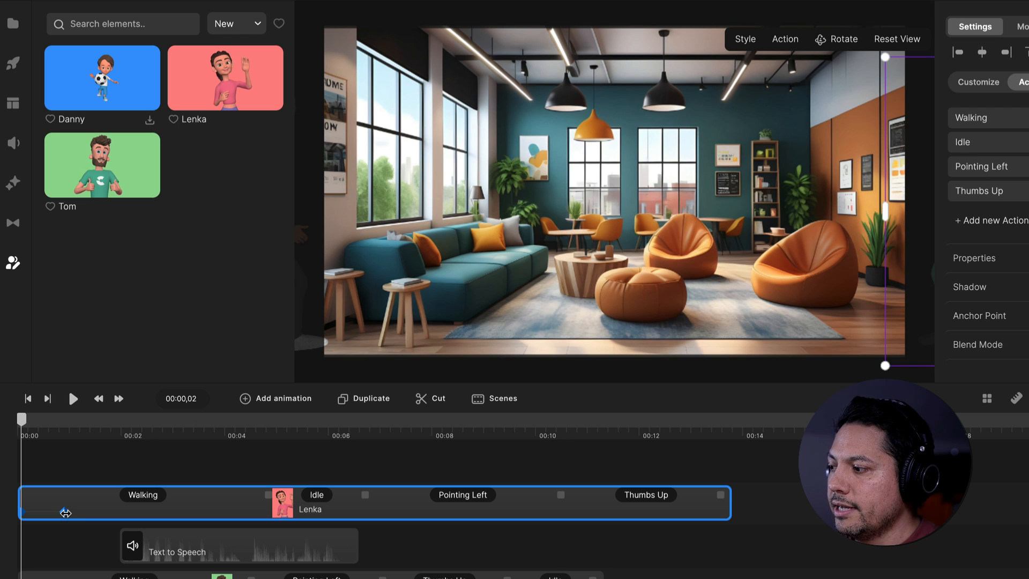
Retime Lenka's position animation to start at 00:00,11 and end at 00:03,09
mouse_move(65, 513)
left_mouse_down()
mouse_move(209, 513)
mouse_move(189, 514)
left_mouse_up()
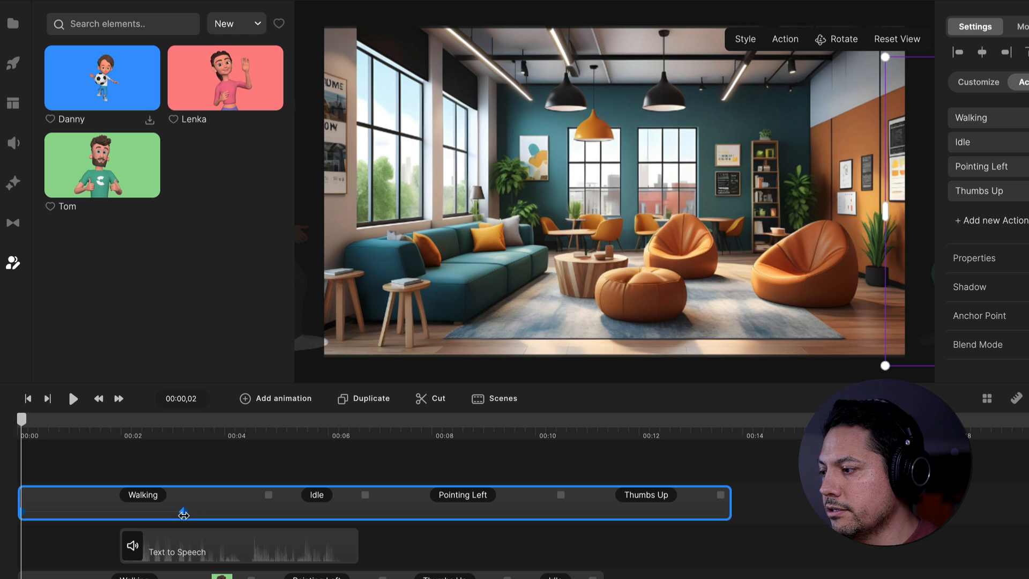
left_click(188, 514)
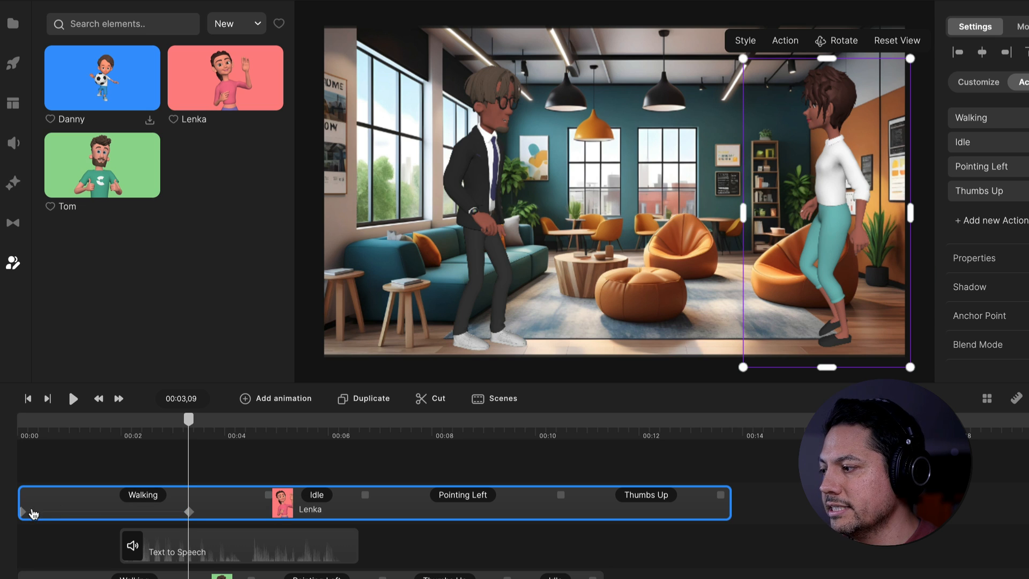
left_click_drag(24, 511, 36, 510)
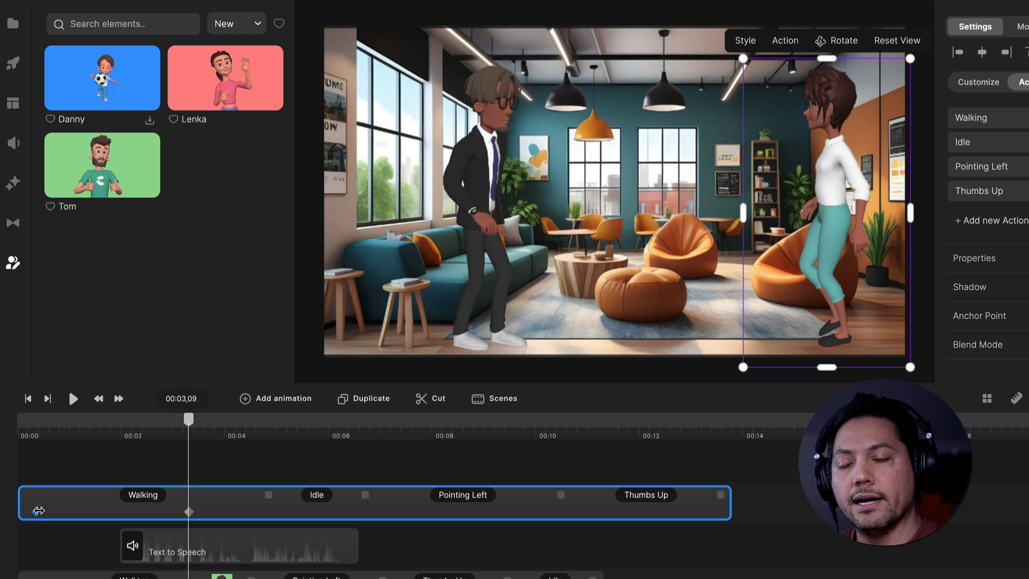
left_click_drag(38, 510, 37, 511)
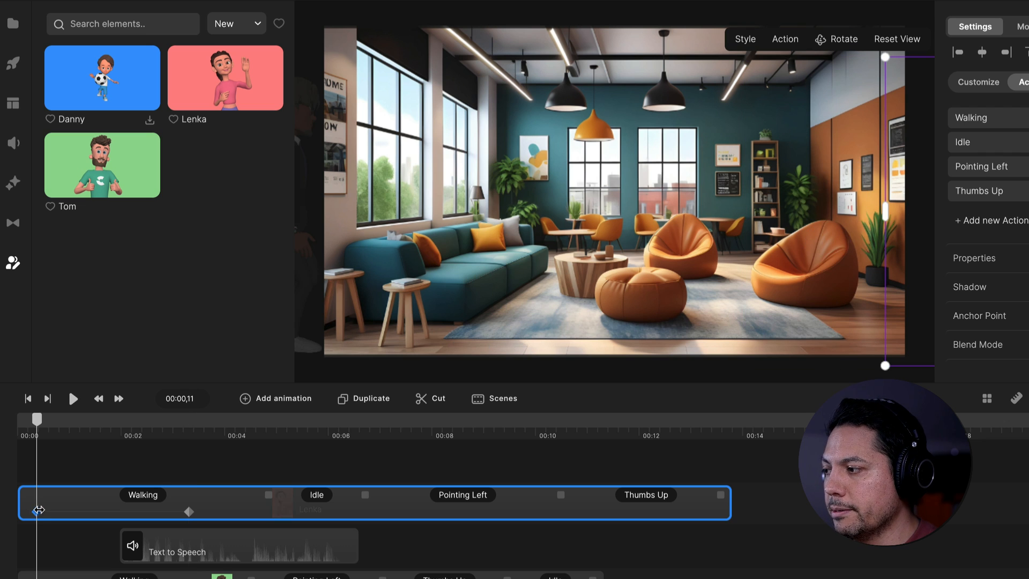
Move Lenka slightly left and down at the ending position keyframe at 00:03,09
left_click(189, 512)
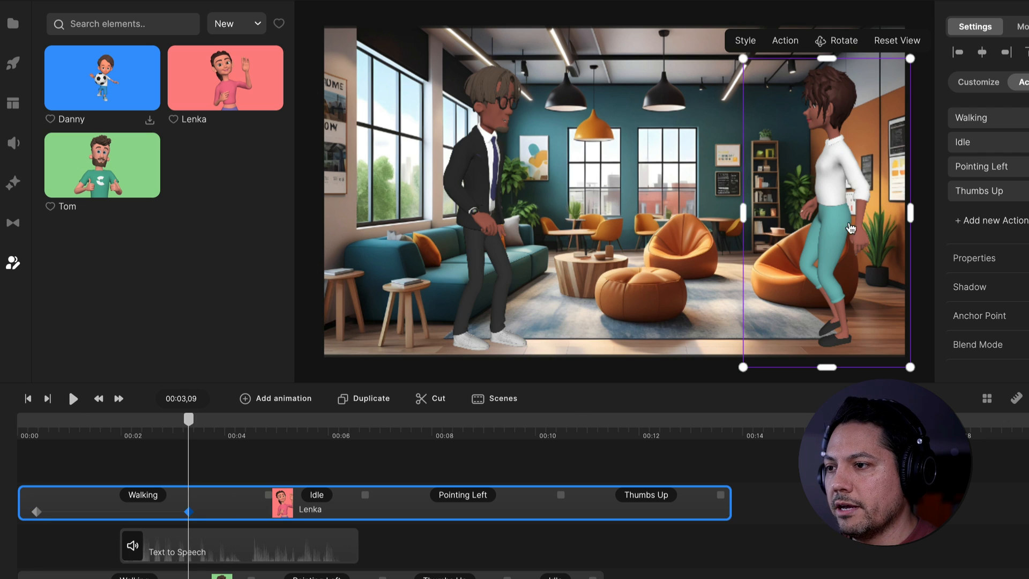
left_click_drag(834, 231, 818, 234)
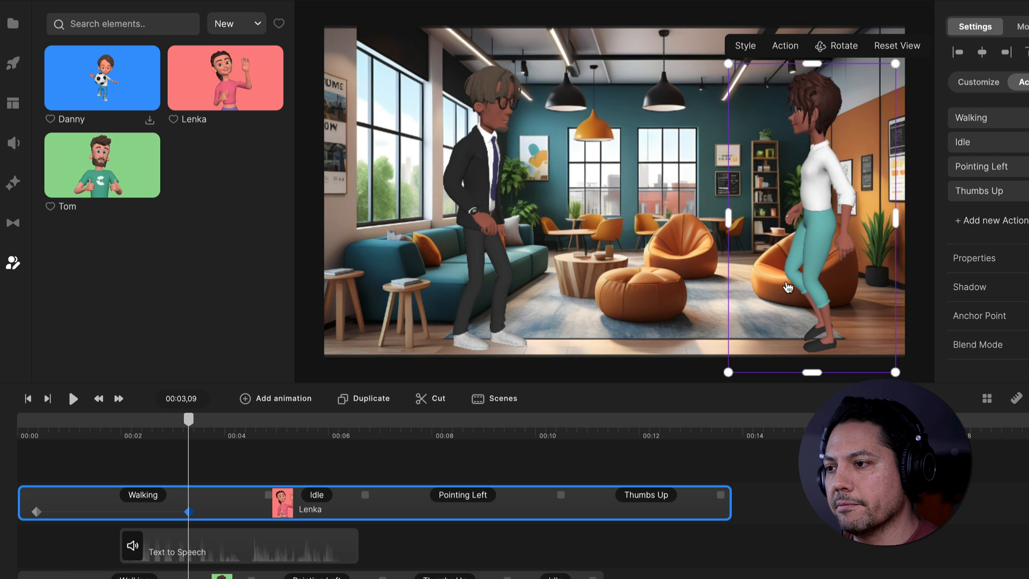
Shorten Lenka's Walking action to end at 00:03,21 in line with her final position keyframe, and play back her entrance
left_click_drag(803, 254, 803, 256)
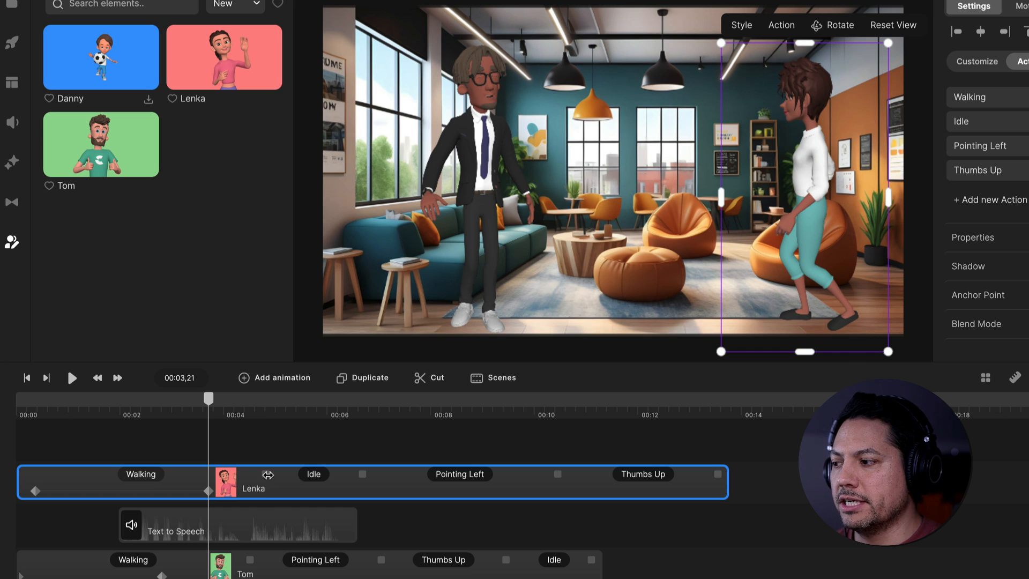
left_click_drag(261, 476, 209, 479)
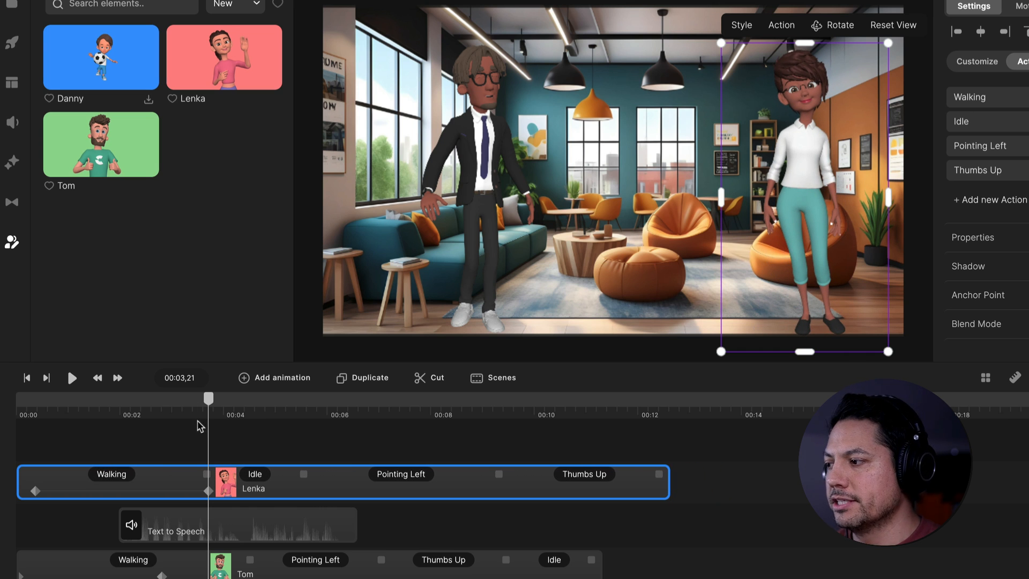
left_click_drag(214, 403, 74, 416)
key("space")
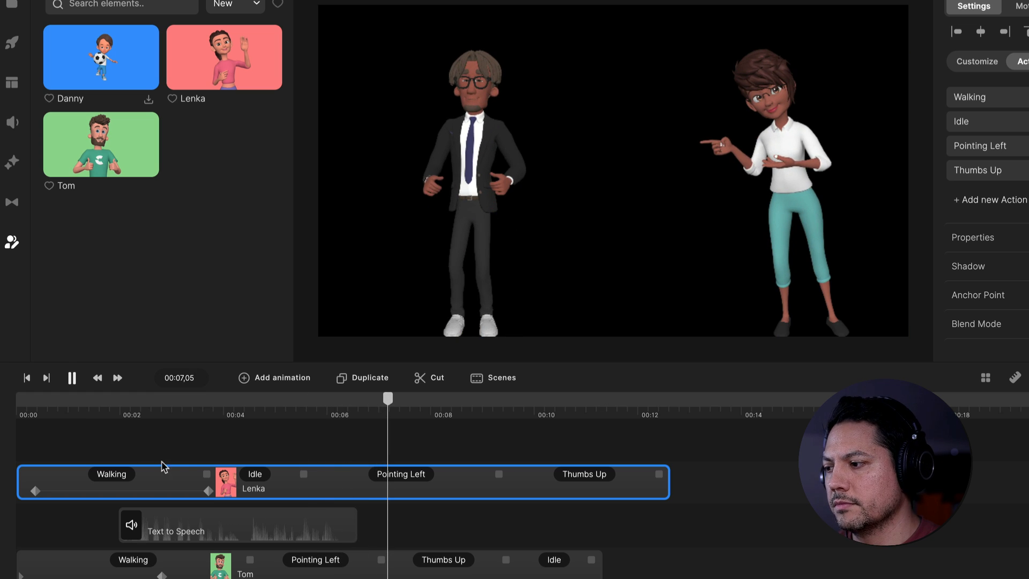
key("space")
left_click_drag(234, 416, 187, 416)
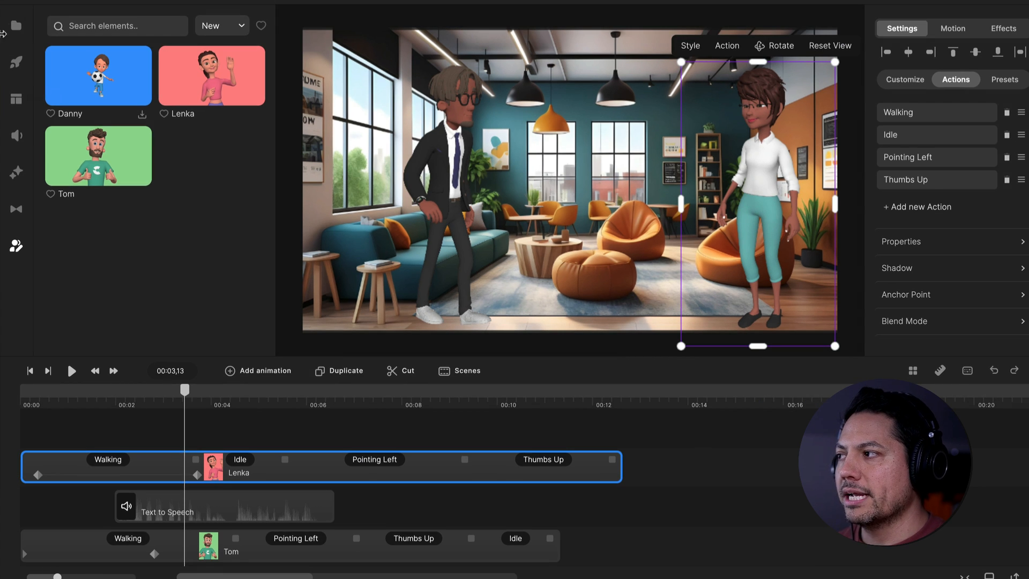
Place the second Text to Speech audio from the project media on a track above Lenka, starting at about 00:07
left_click(12, 3)
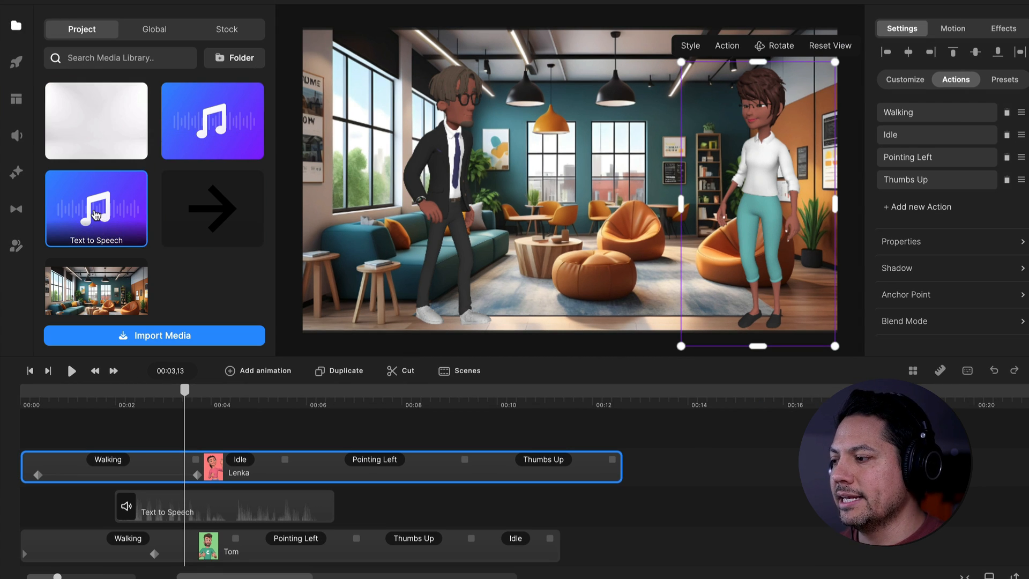
left_click_drag(96, 214, 386, 475)
left_click_drag(303, 403, 361, 399)
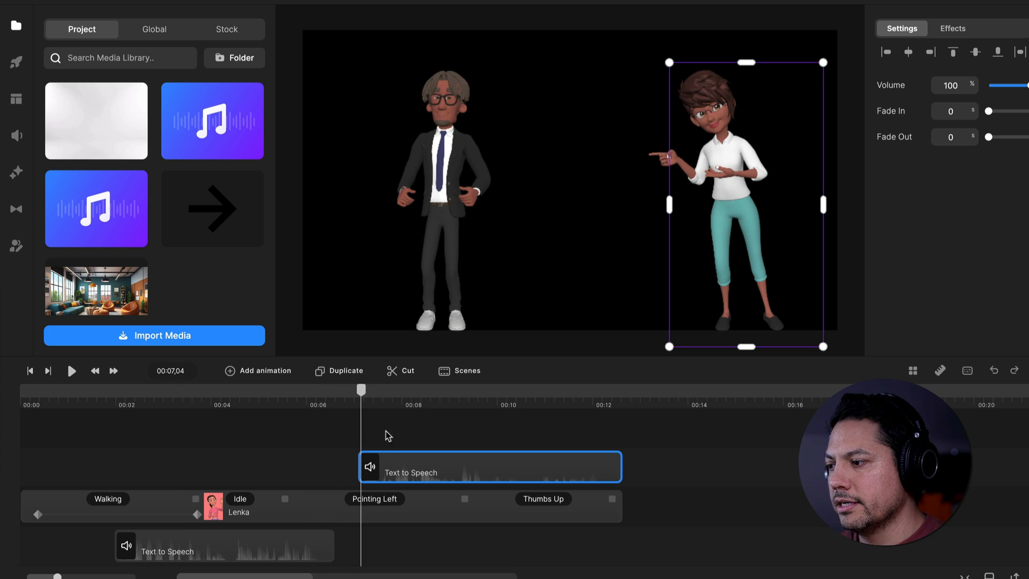
left_click_drag(406, 459, 398, 460)
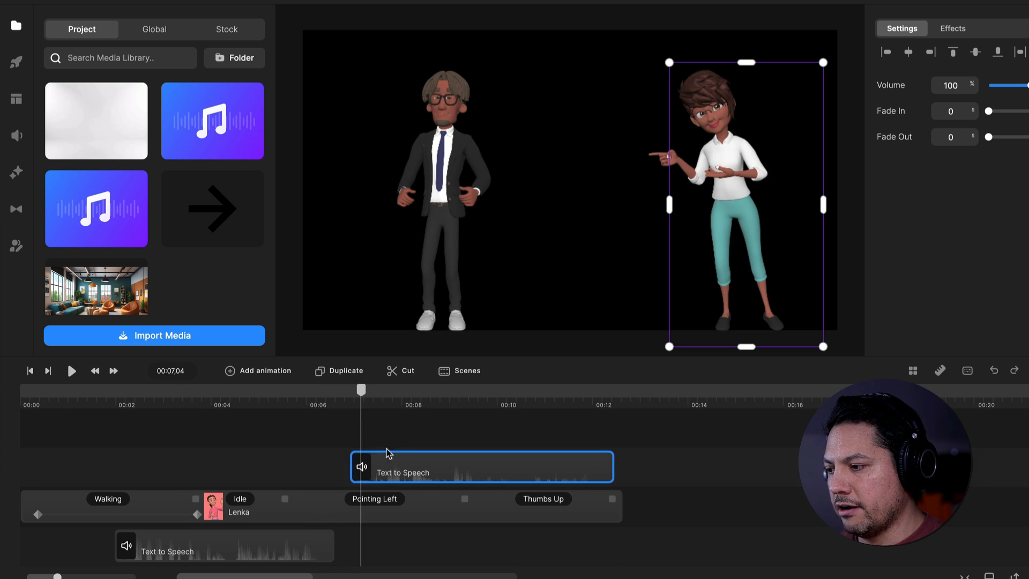
left_click_drag(366, 402, 419, 395)
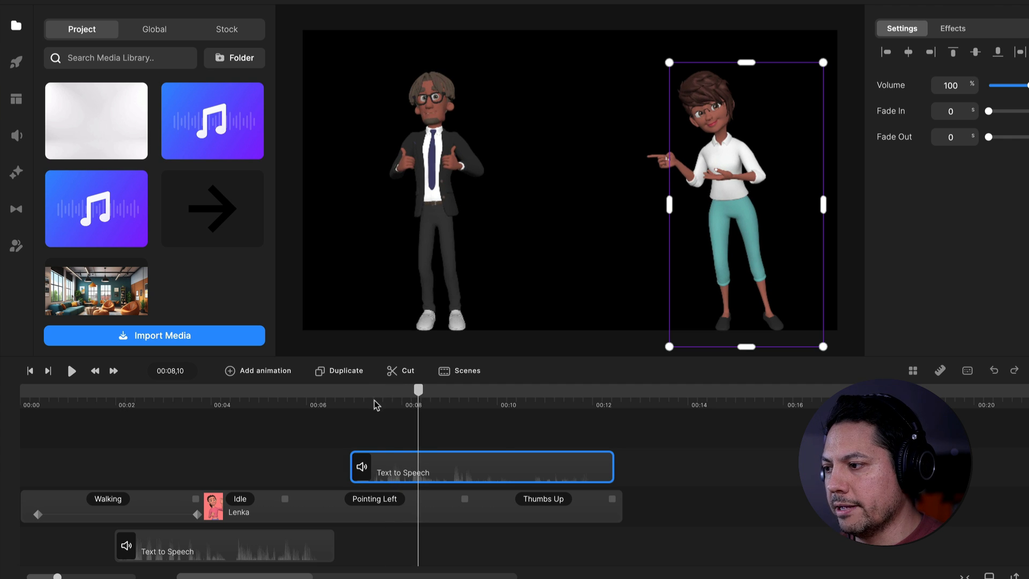
scroll(377, 406, "up", 3)
left_click_drag(432, 472, 437, 472)
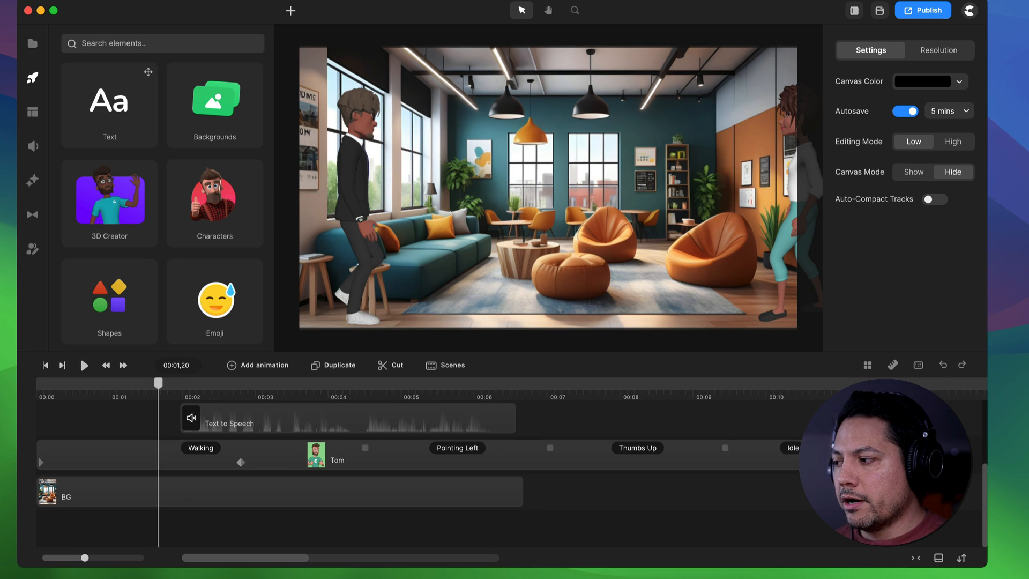
Add a track above BG and place the saved Join Us Button scene on it, starting at about 00:01,18
right_click(699, 496)
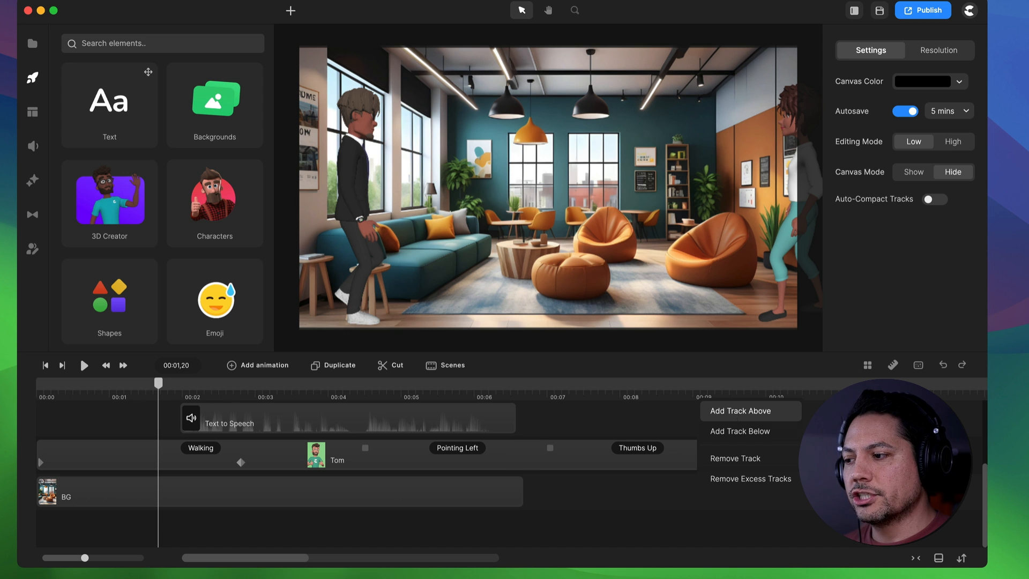
left_click(733, 413)
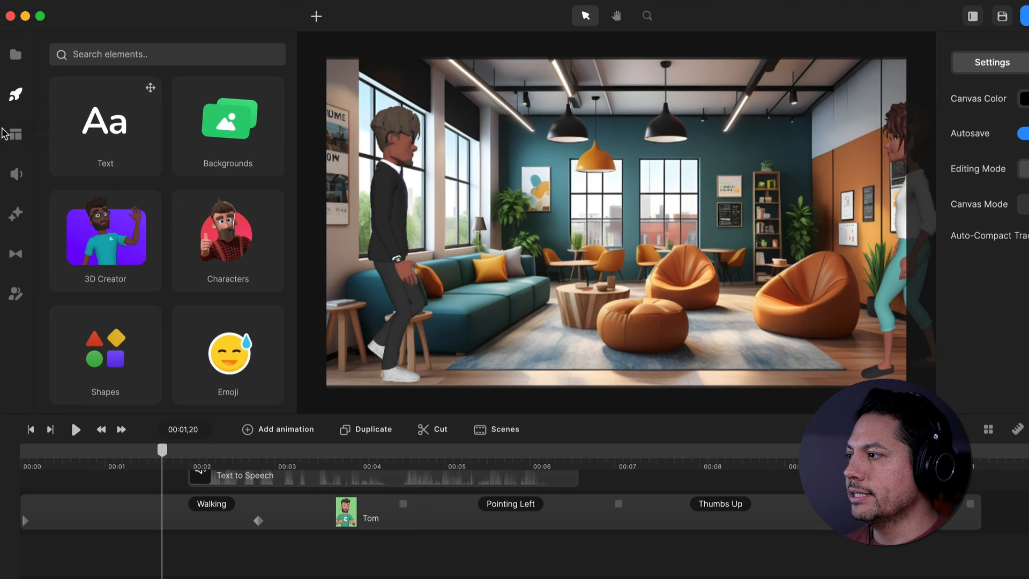
left_click(32, 112)
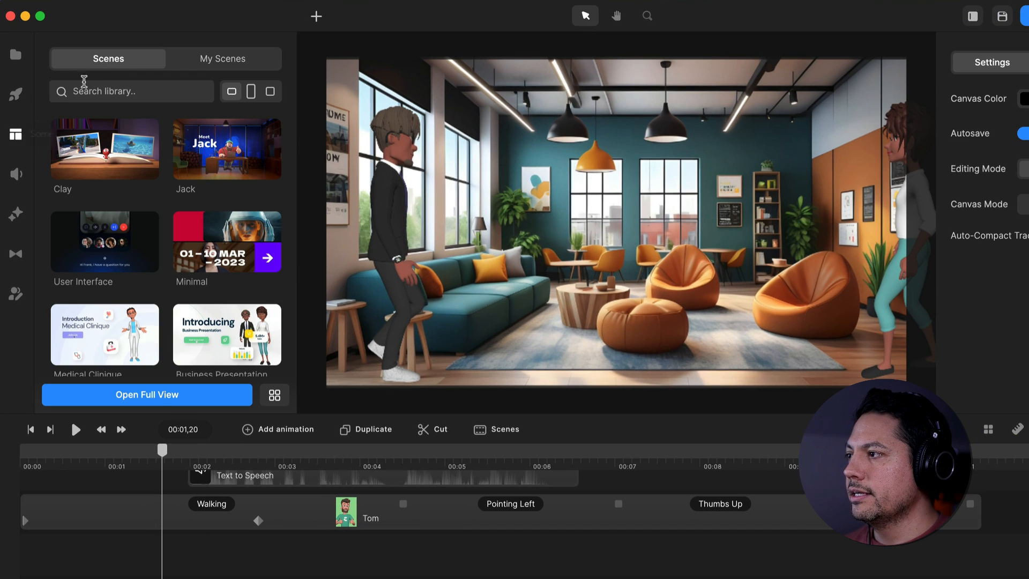
left_click(237, 63)
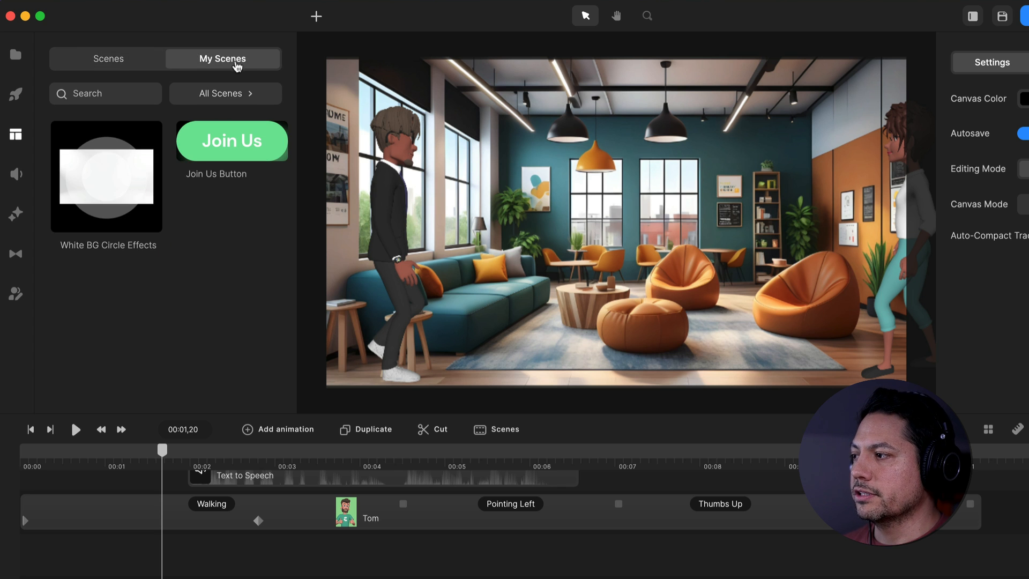
left_click_drag(230, 140, 245, 317)
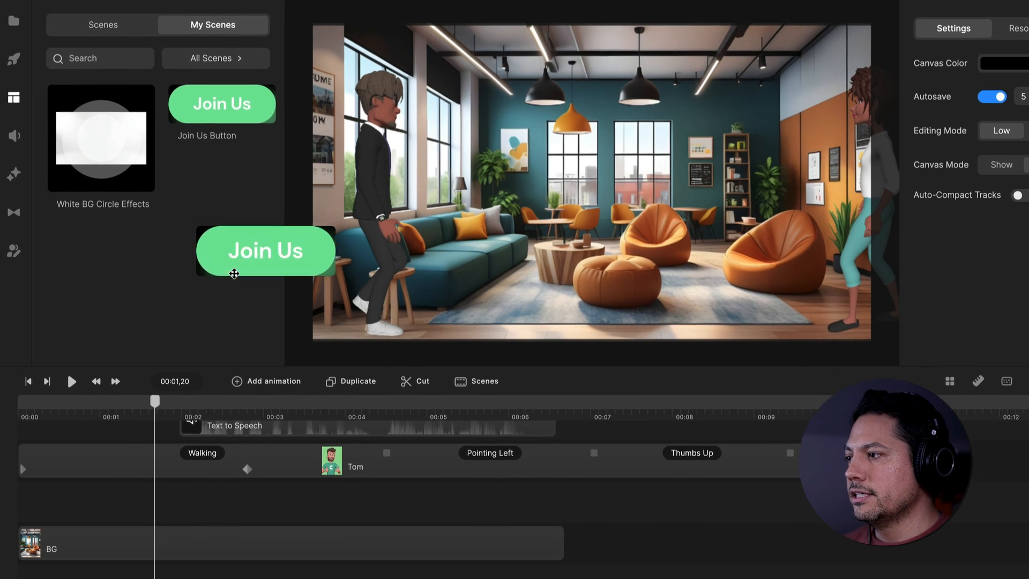
left_click_drag(234, 274, 102, 506)
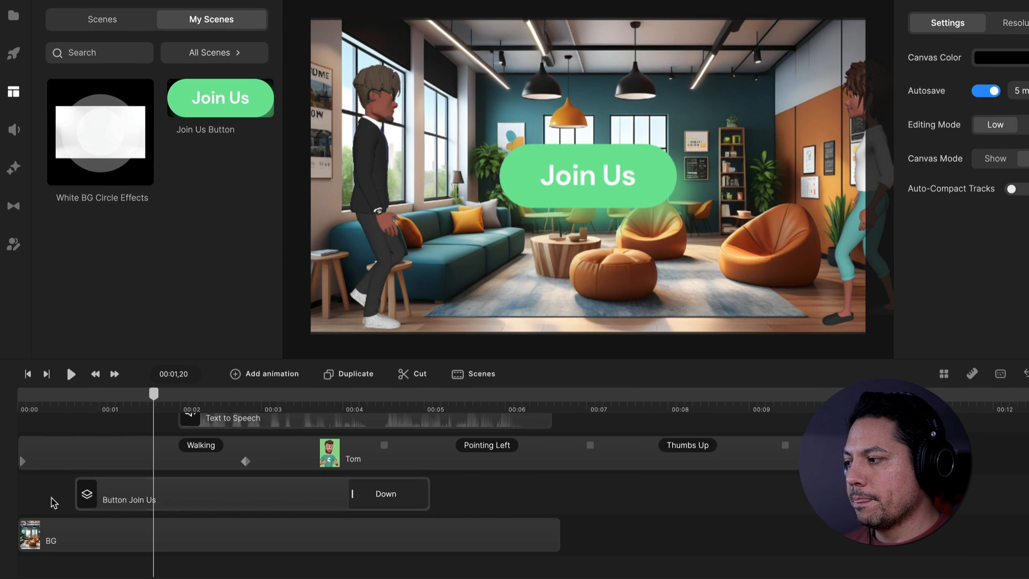
mouse_move(154, 394)
left_mouse_down()
mouse_move(49, 399)
mouse_move(191, 387)
mouse_move(147, 390)
left_mouse_up()
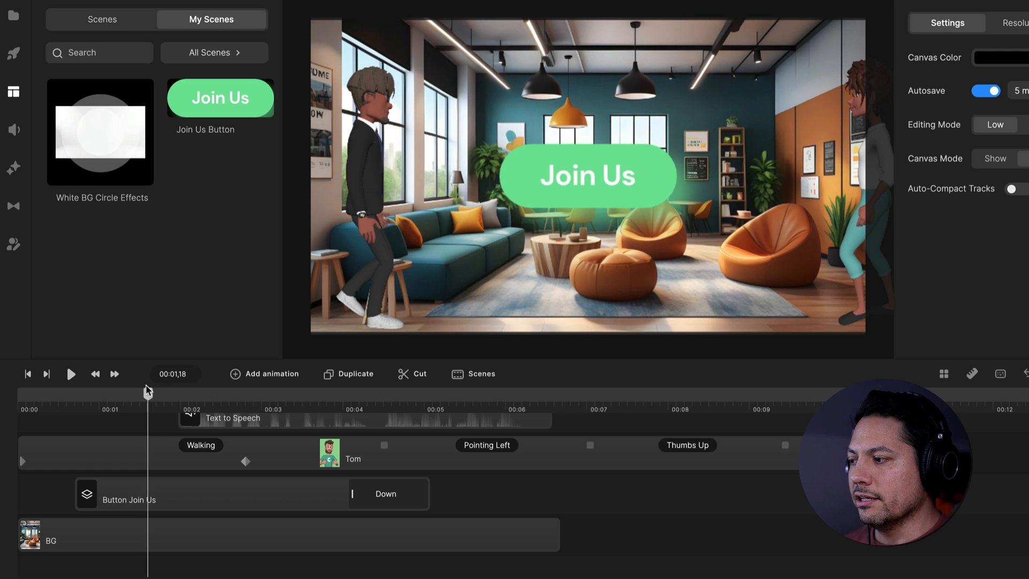
left_click_drag(179, 508, 244, 497)
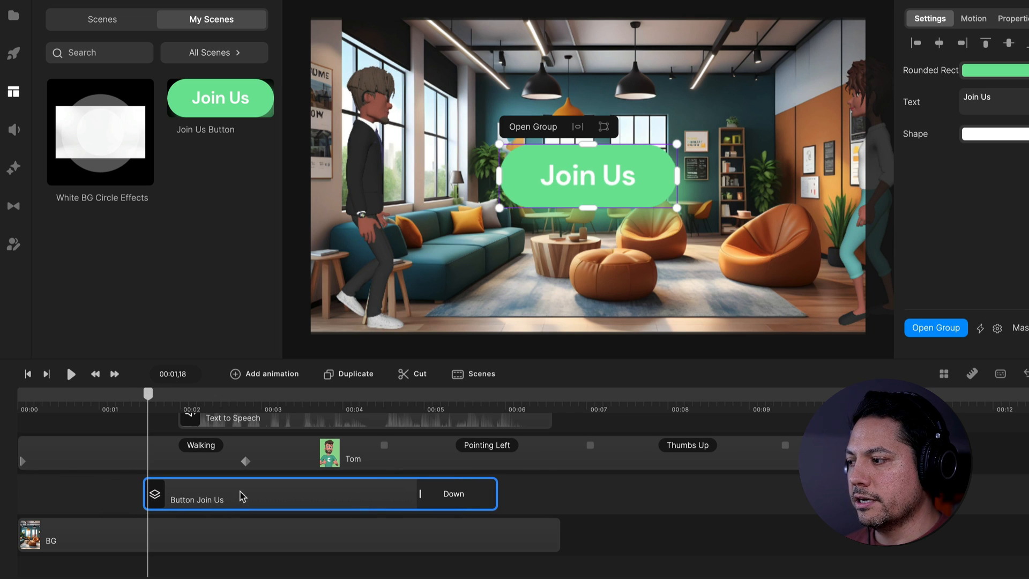
Examine the Join Us button group, checking its rounded rectangle, nested text and arrow shape, and how they animate over time
double_click(207, 504)
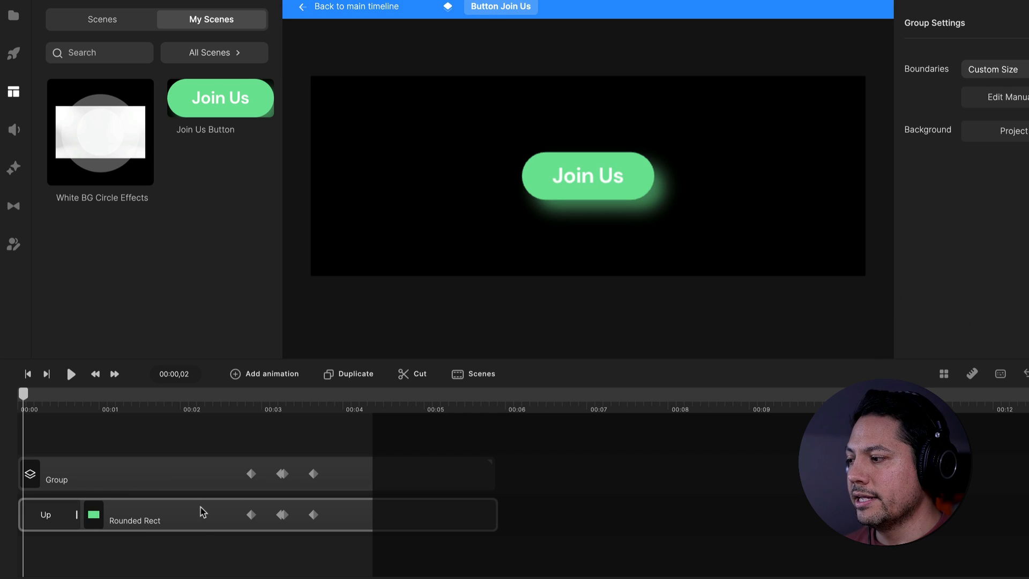
left_click(135, 522)
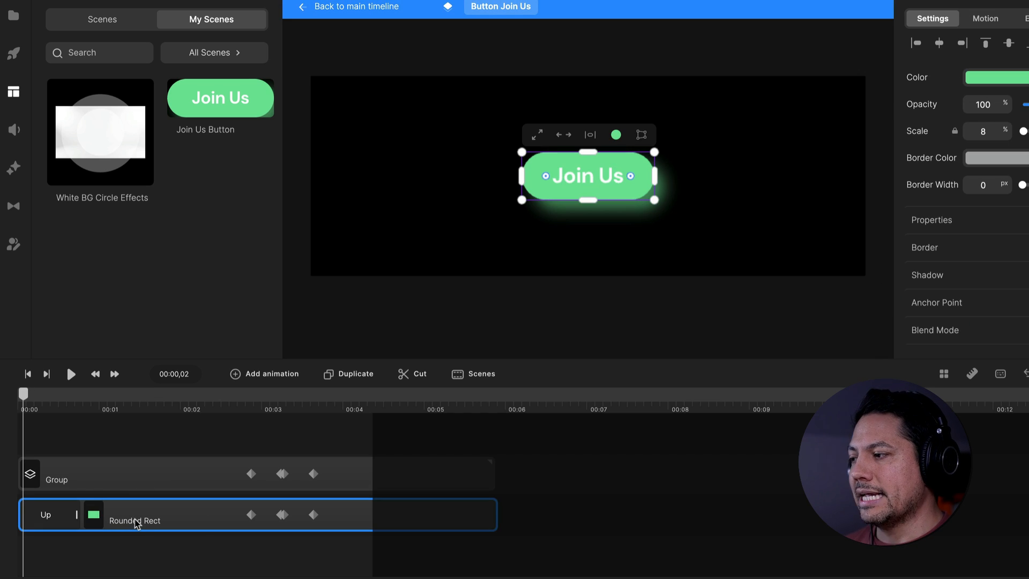
left_click(302, 1)
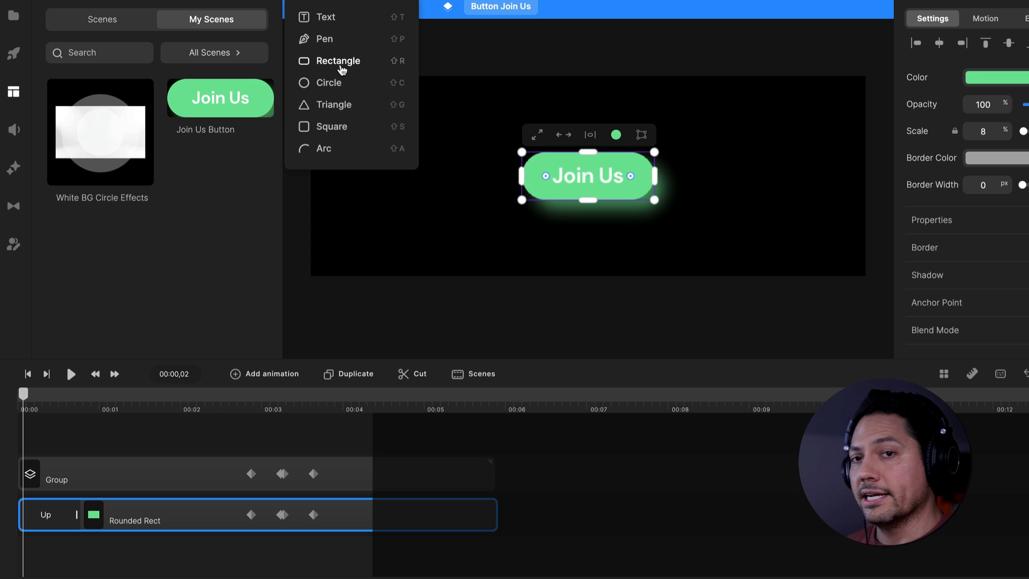
left_click(128, 291)
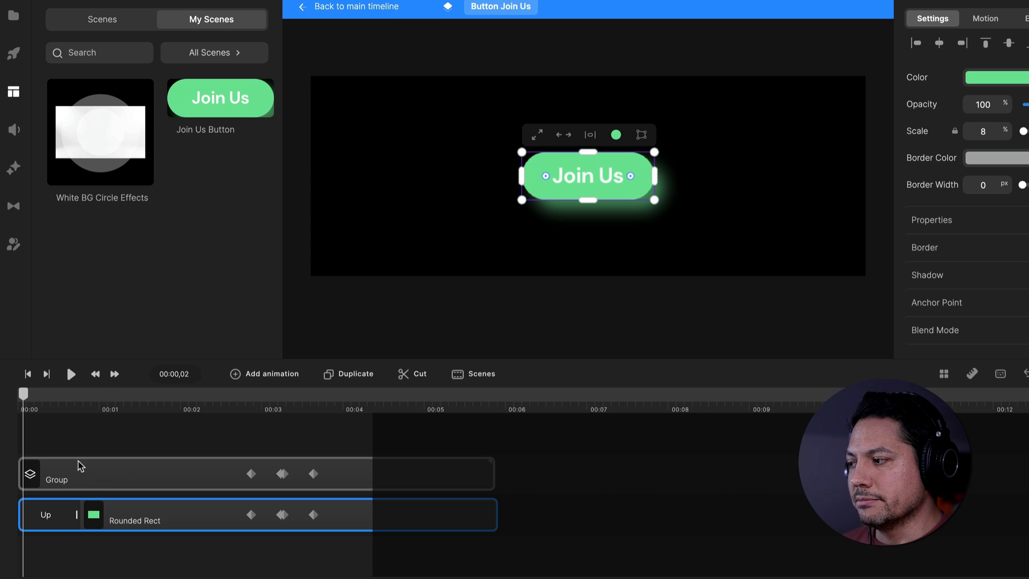
double_click(124, 475)
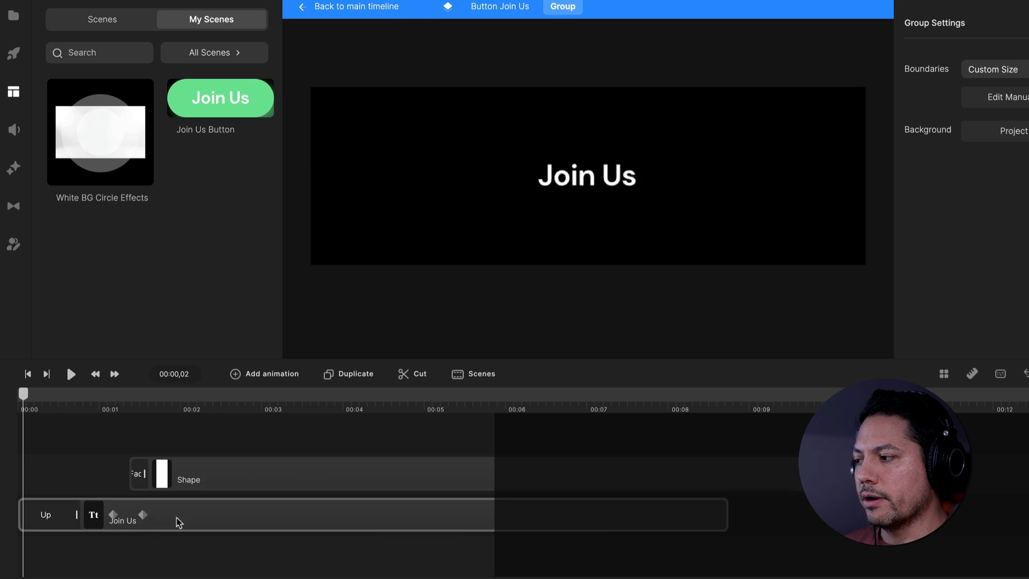
left_click(185, 528)
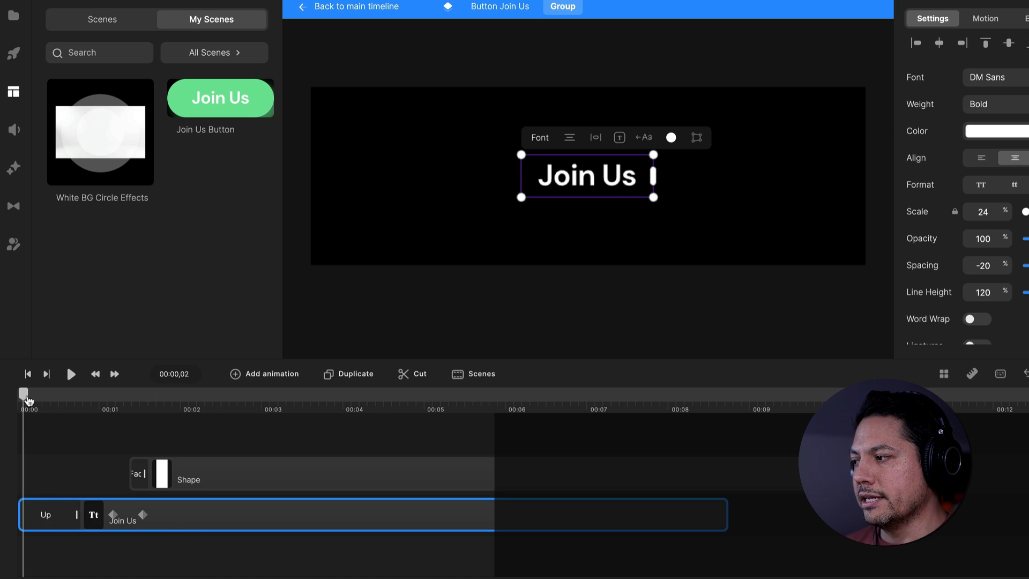
left_click_drag(23, 394, 165, 405)
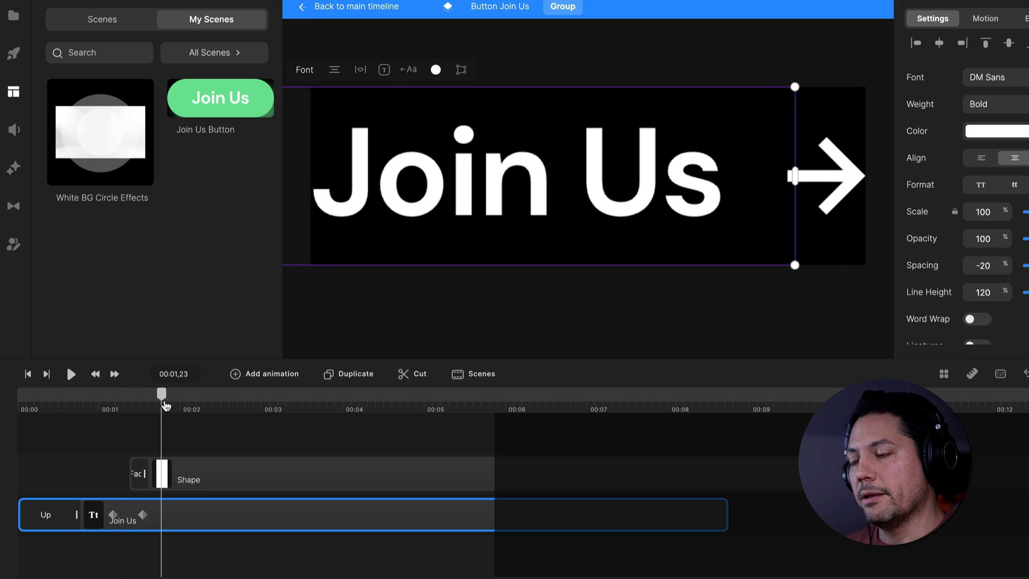
left_click(220, 480)
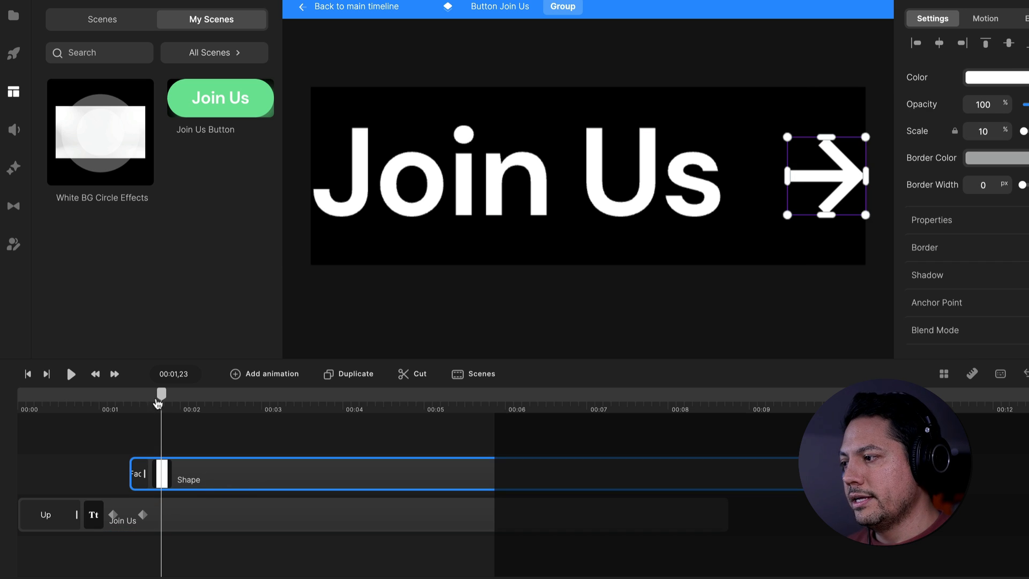
mouse_move(159, 402)
left_mouse_down()
mouse_move(134, 403)
mouse_move(144, 403)
left_mouse_up()
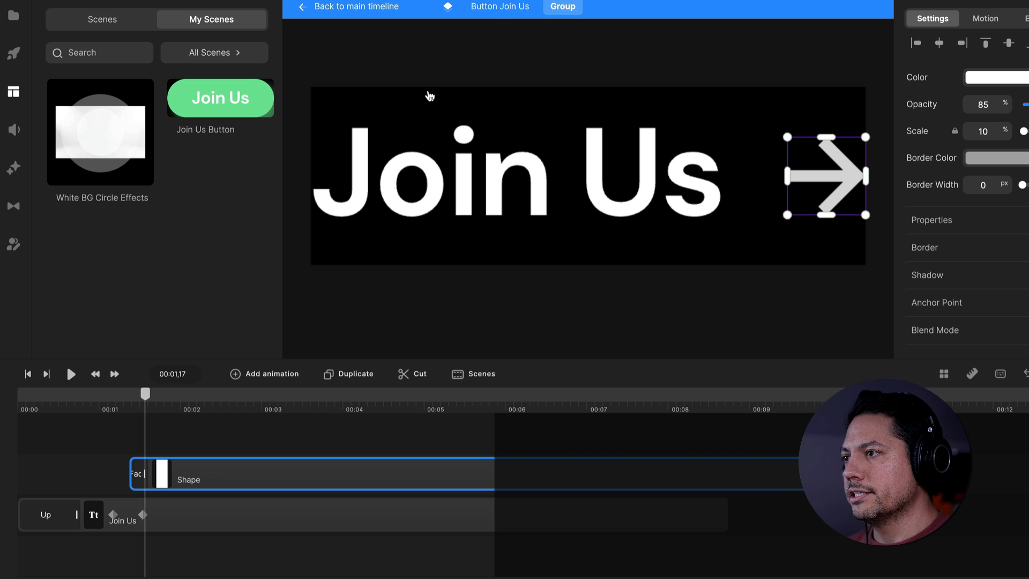
left_click(493, 7)
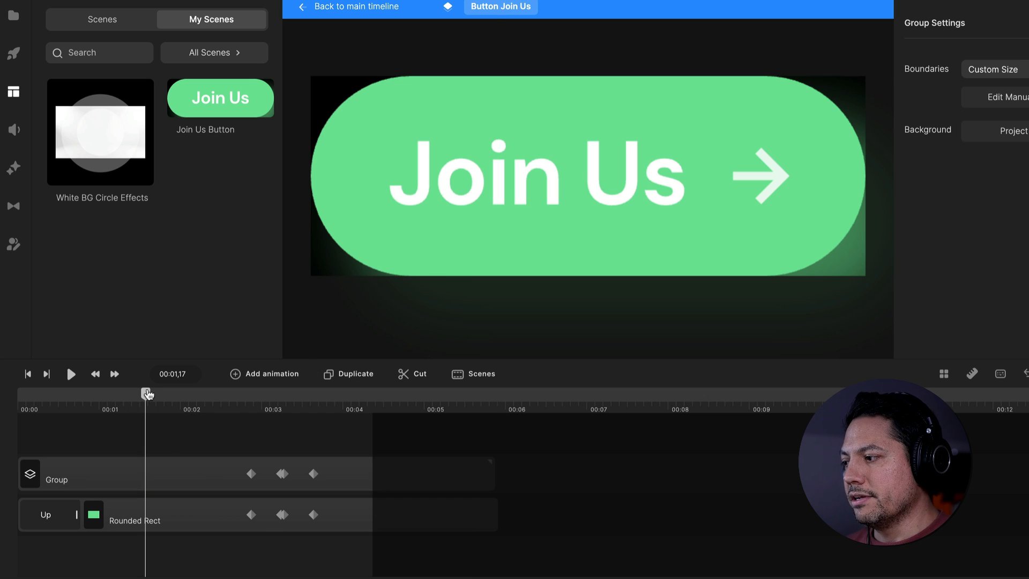
left_click_drag(146, 394, 48, 397)
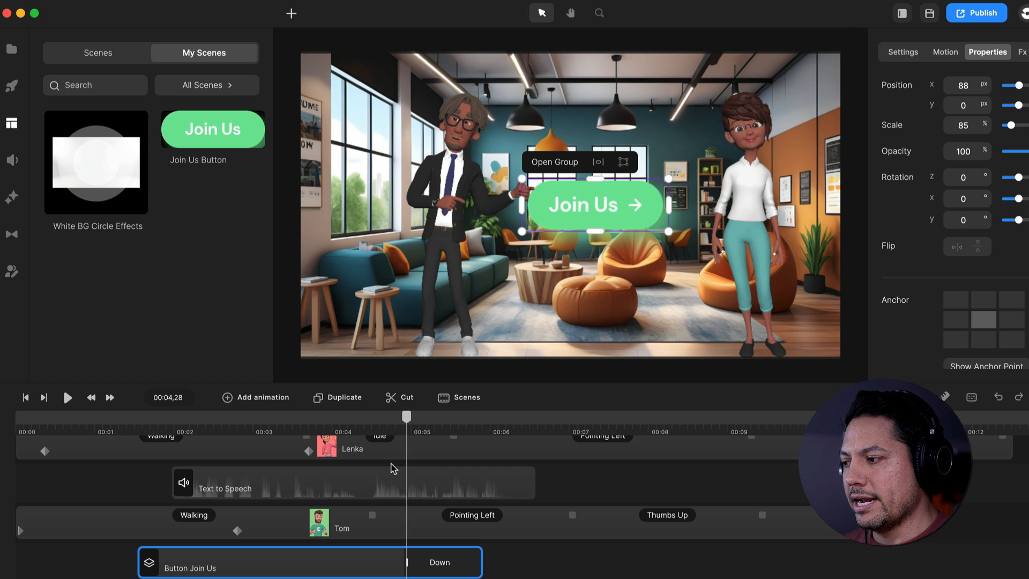
Add another track above BG and place the saved White BG Circle Effects scene on it, starting at about 00:05
scroll(389, 510, "up", 1)
left_click_drag(411, 424, 469, 436)
left_click(514, 544)
scroll(513, 544, "down", 3)
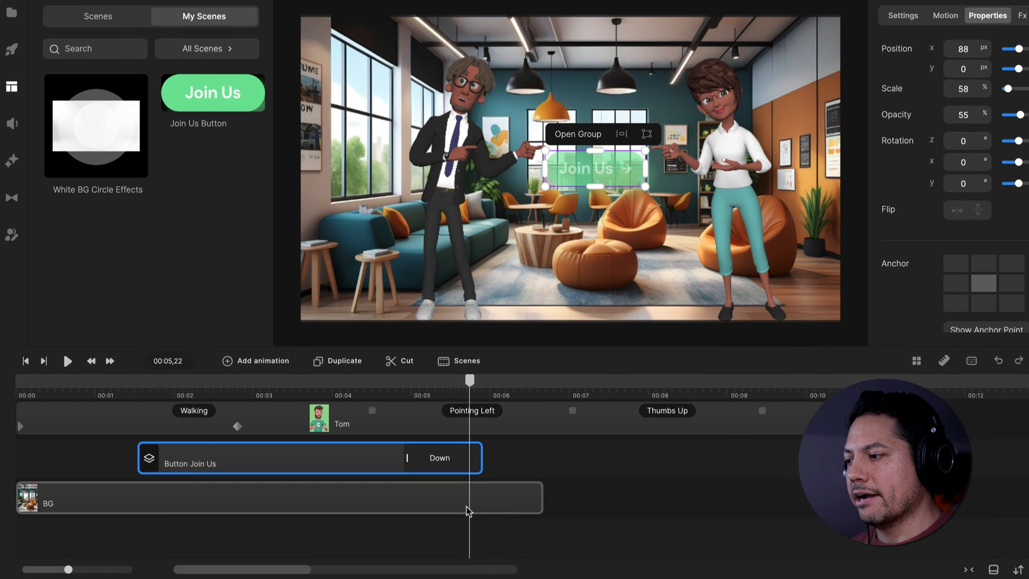
right_click(597, 500)
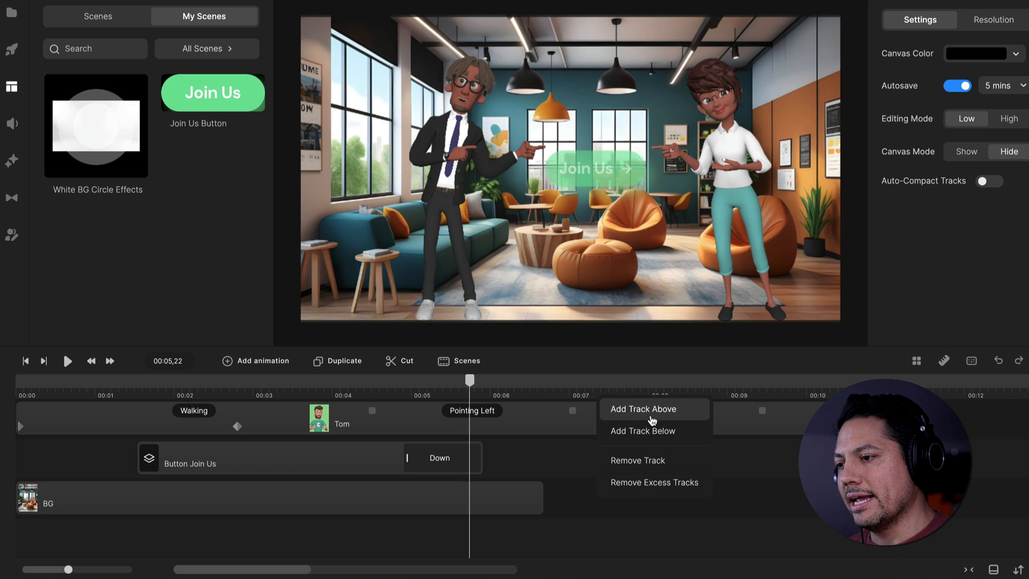
left_click(651, 417)
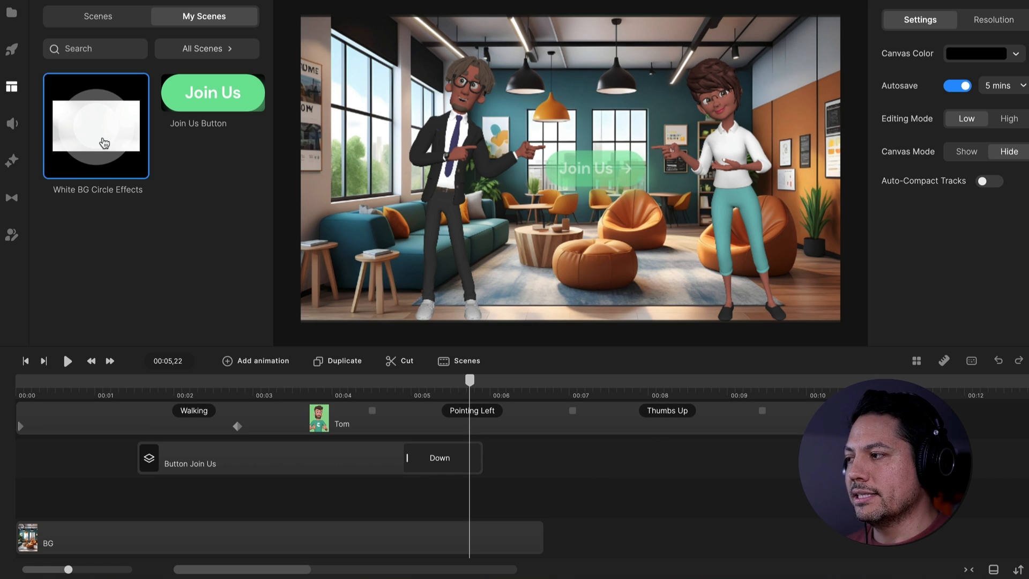
left_click_drag(103, 141, 456, 500)
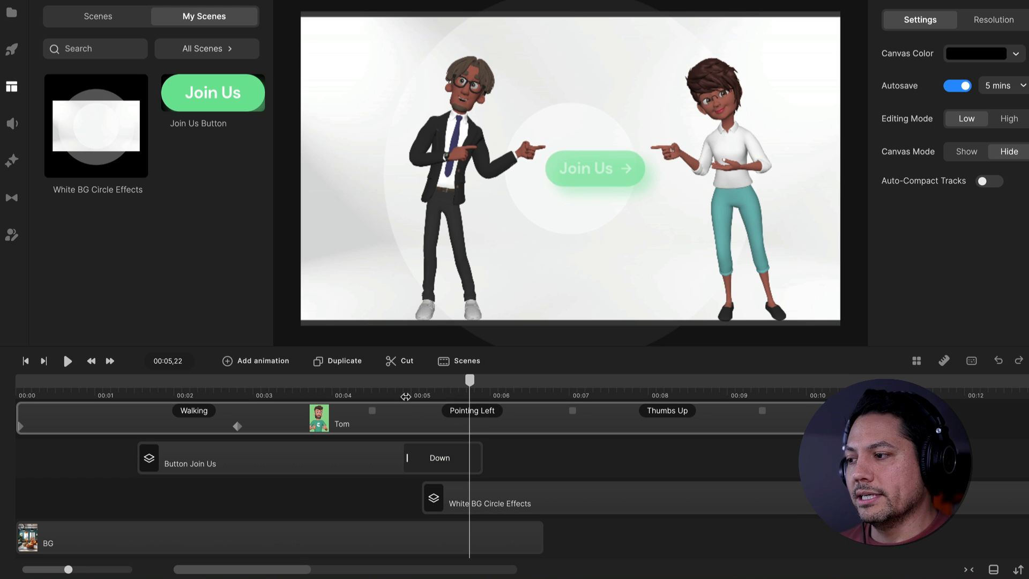
Retime the White BG Circle Effects clip to start shortly before 00:05,20, as the Join Us button animates out
left_click(406, 385)
left_click_drag(489, 495, 481, 495)
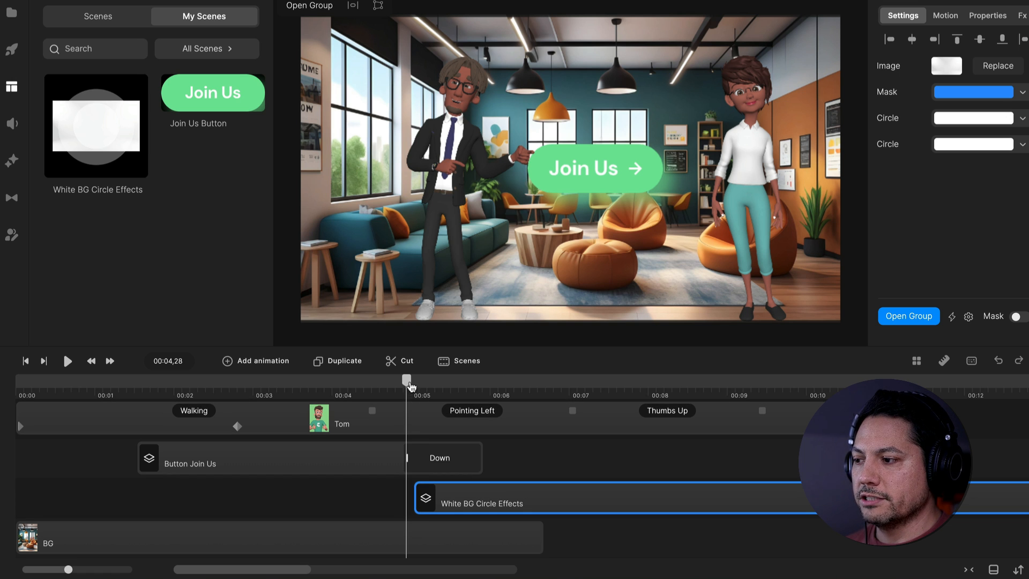
left_click_drag(407, 381, 467, 385)
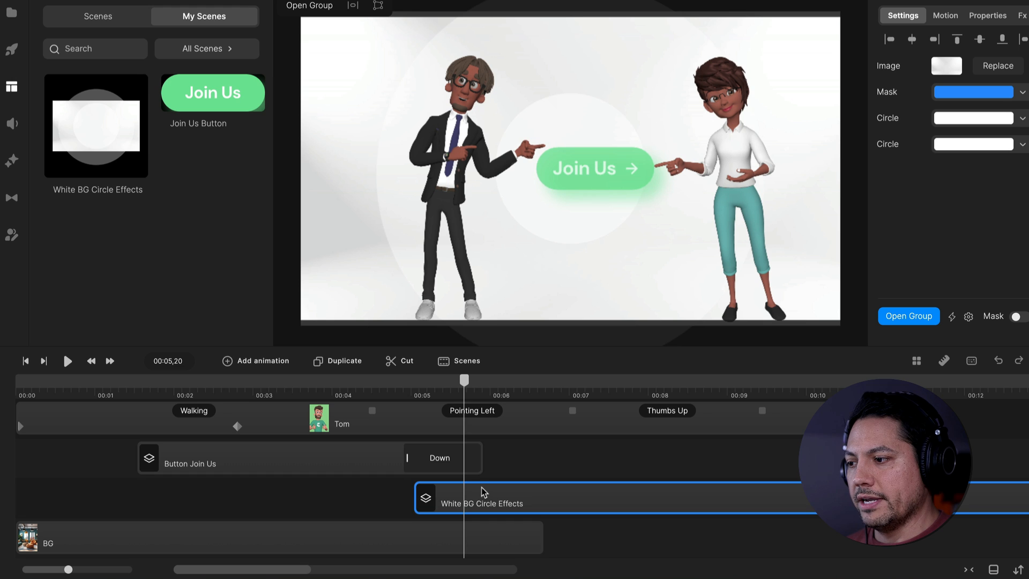
left_click_drag(481, 492, 518, 492)
left_click(421, 391)
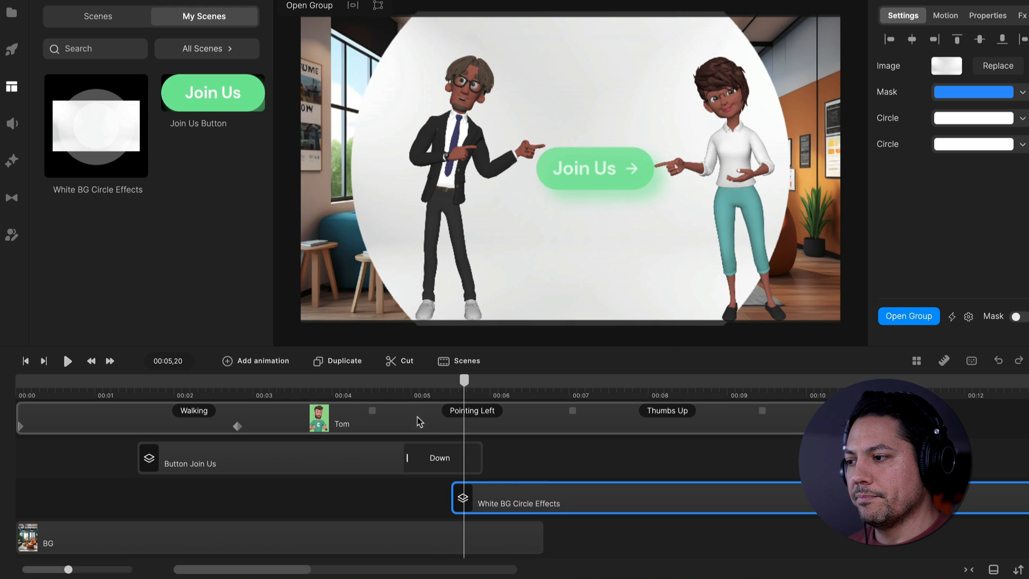
Play back the scene to check the transition to the white background behind both characters
key("space")
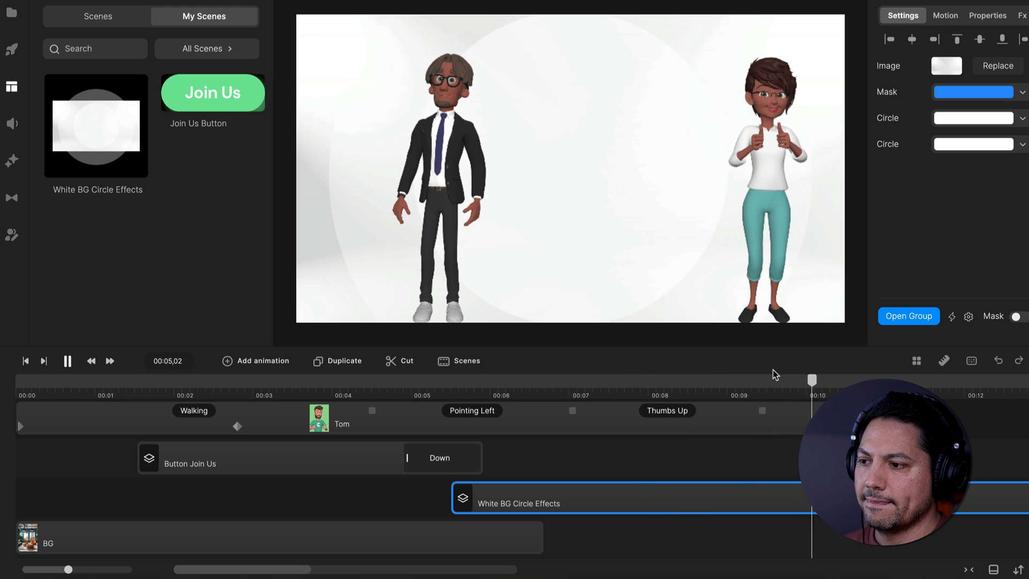
key("space")
left_click_drag(693, 391, 598, 390)
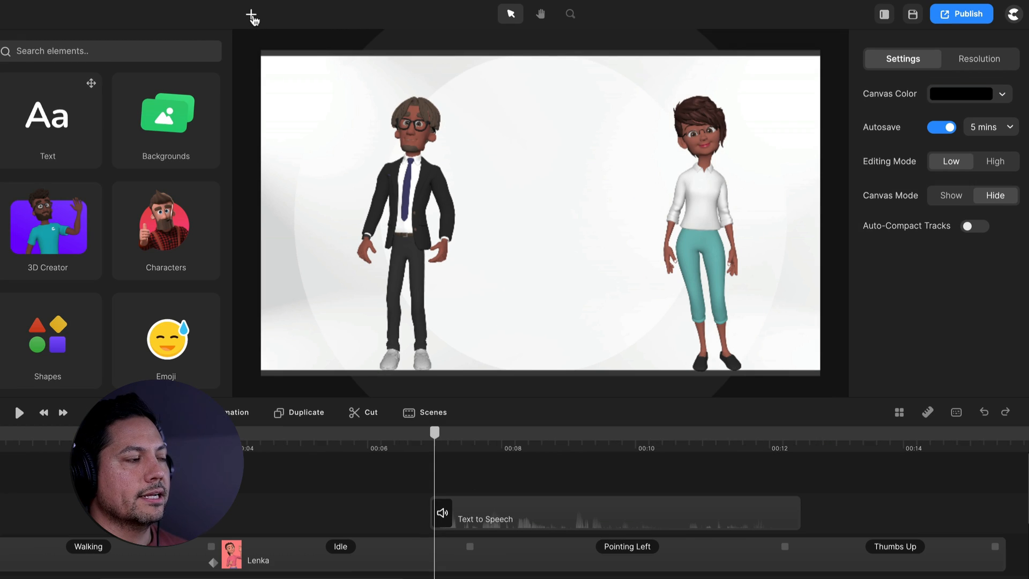
left_click(252, 16)
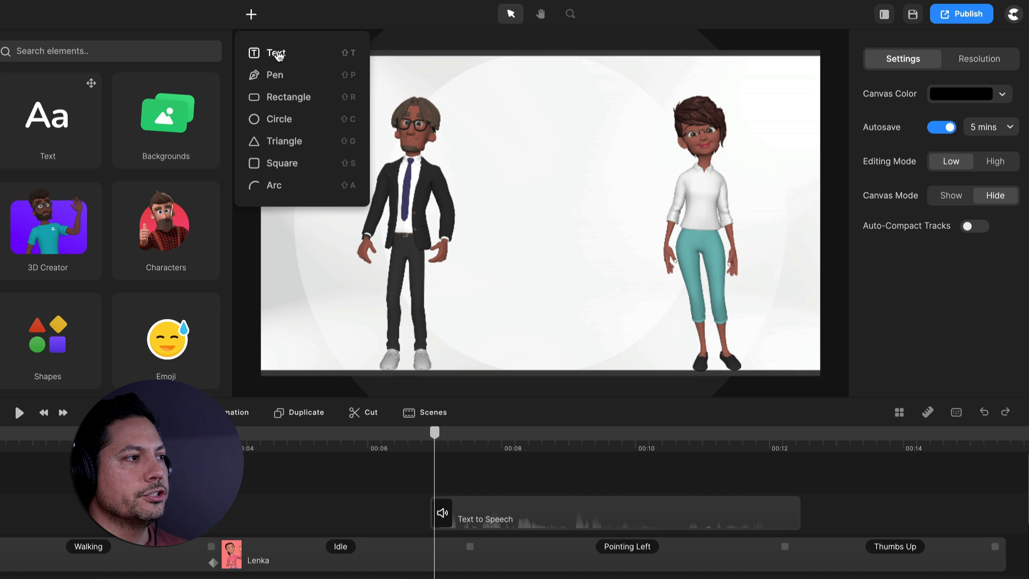
left_click(275, 52)
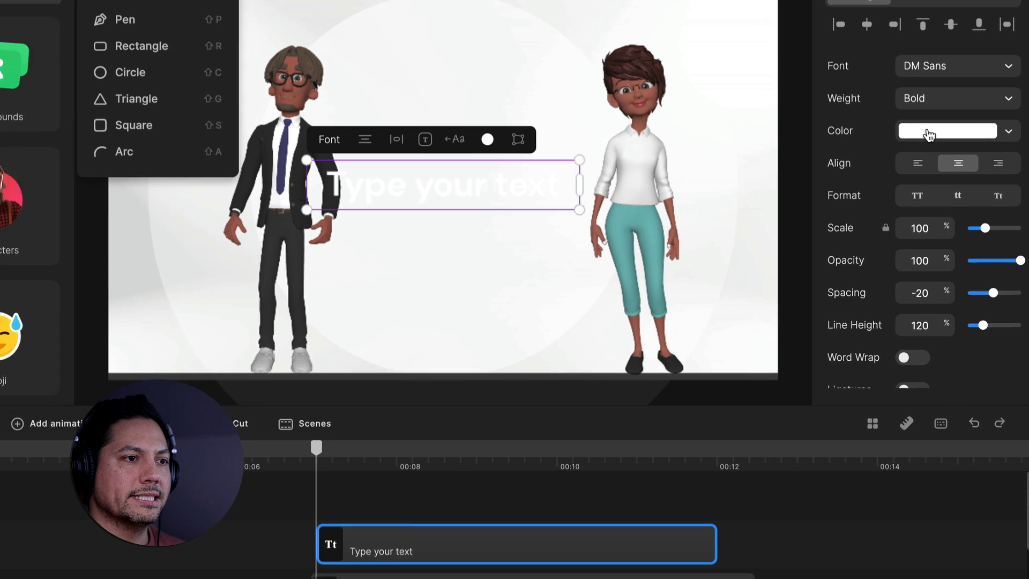
left_click(944, 170)
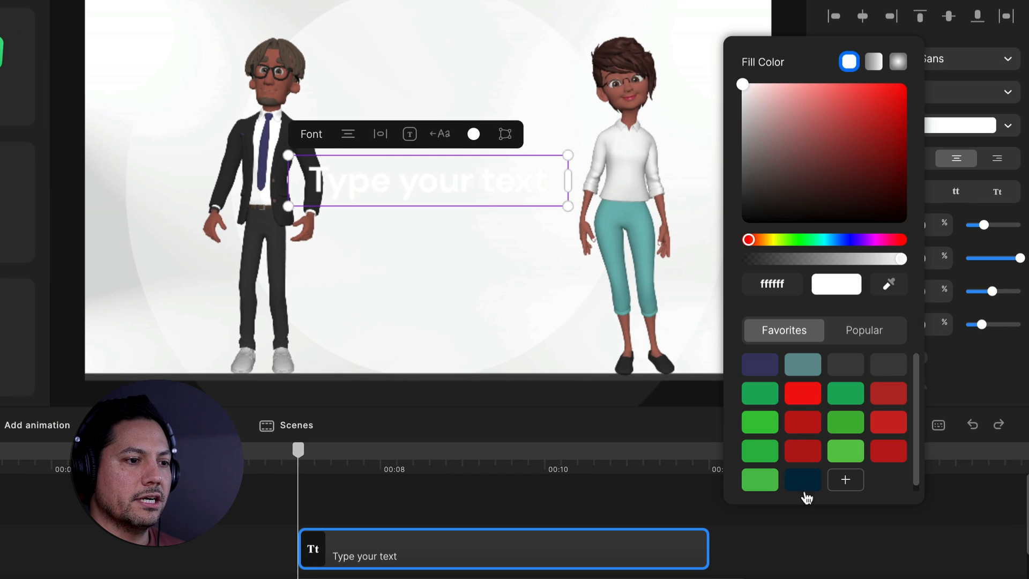
left_click(802, 479)
double_click(461, 194)
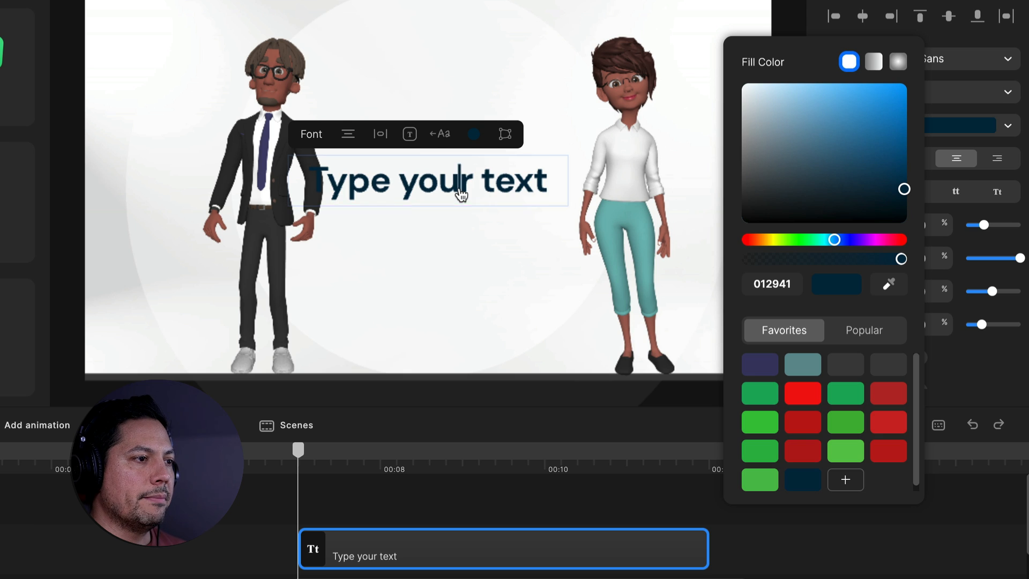
type("www")
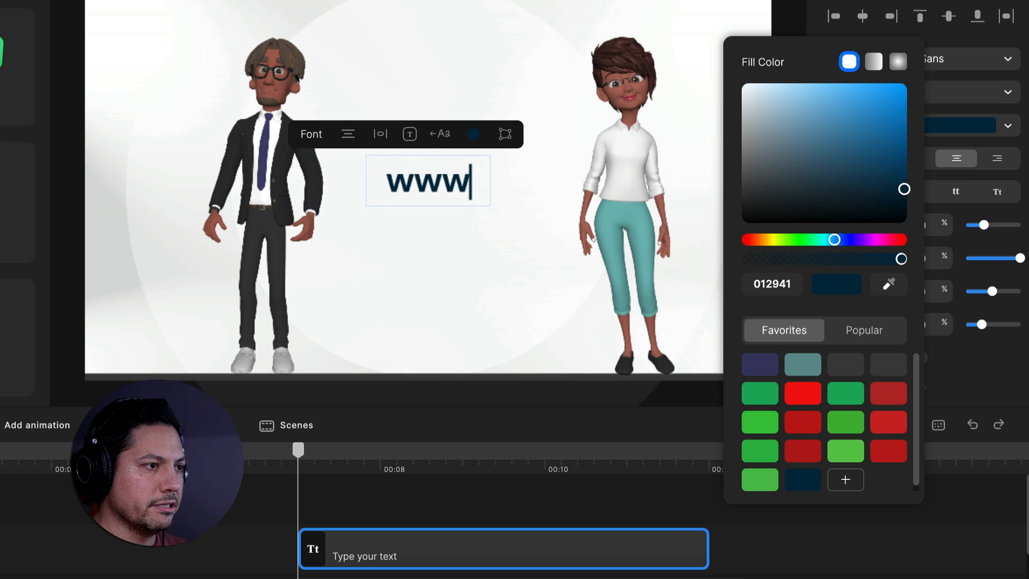
type(".company")
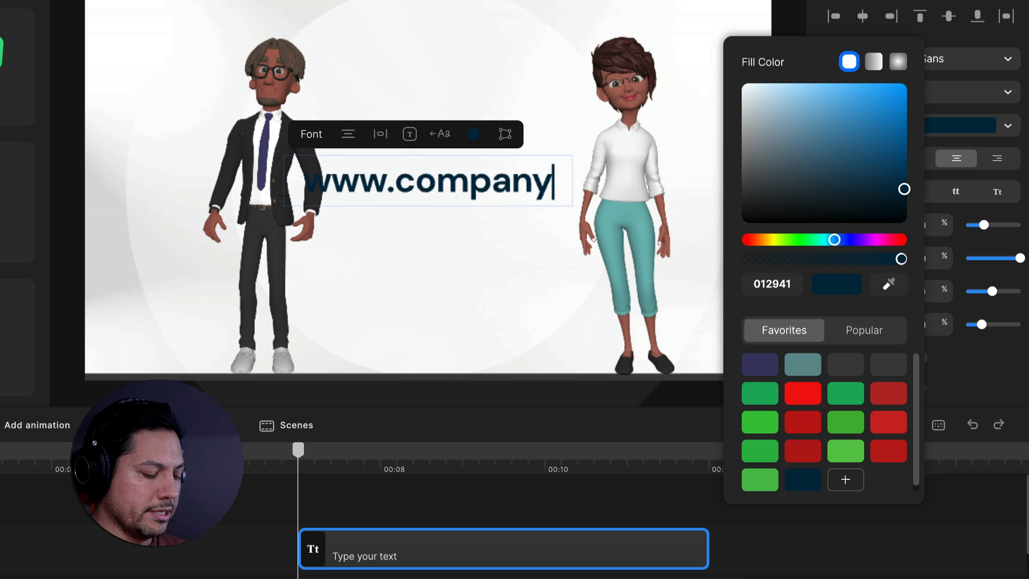
type(".com")
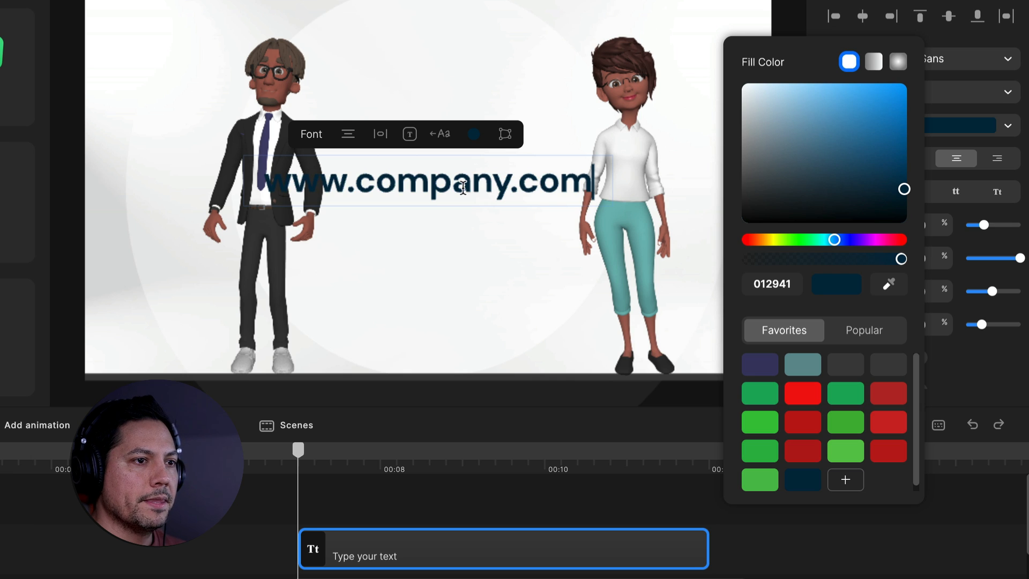
left_click(541, 539)
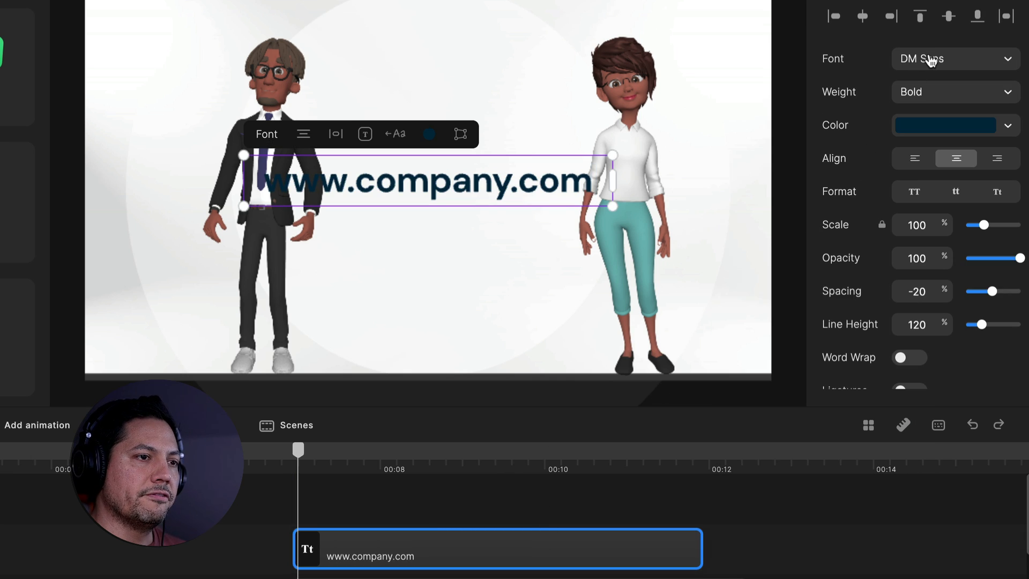
Keep the website text in DM Sans Bold, set its scale to 63%, and position it between the two characters
left_click(930, 62)
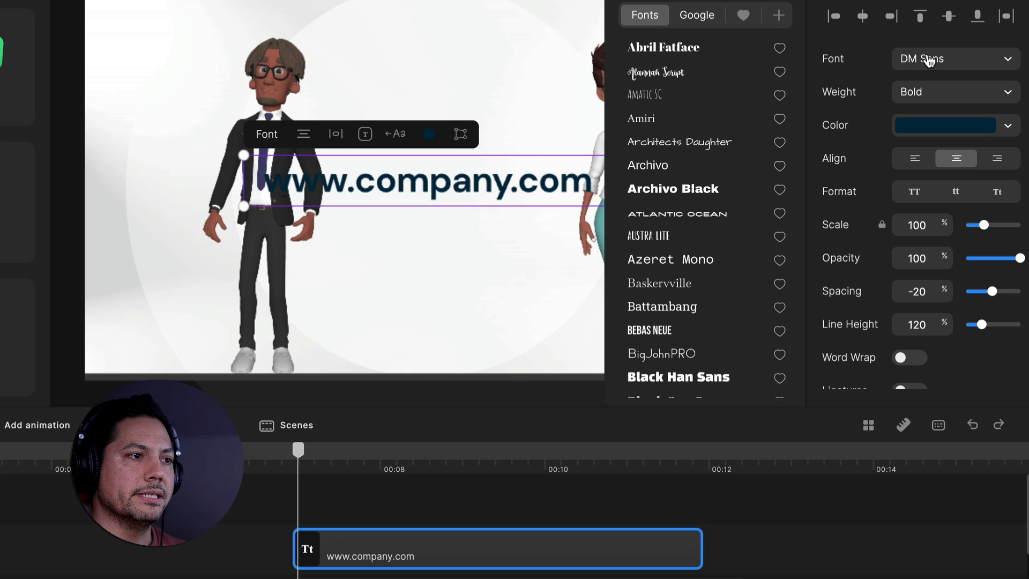
left_click(930, 62)
left_click(930, 94)
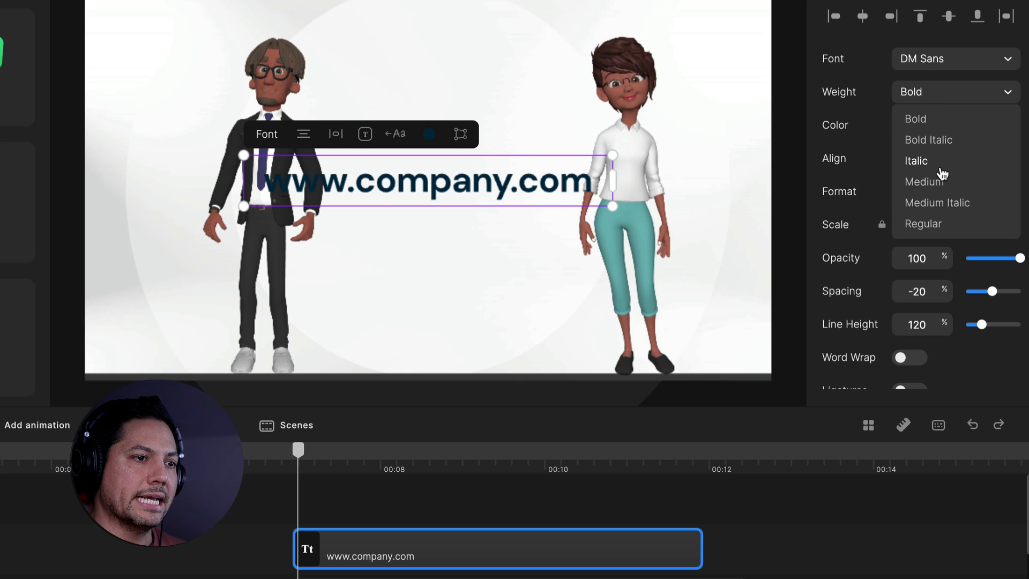
left_click(931, 119)
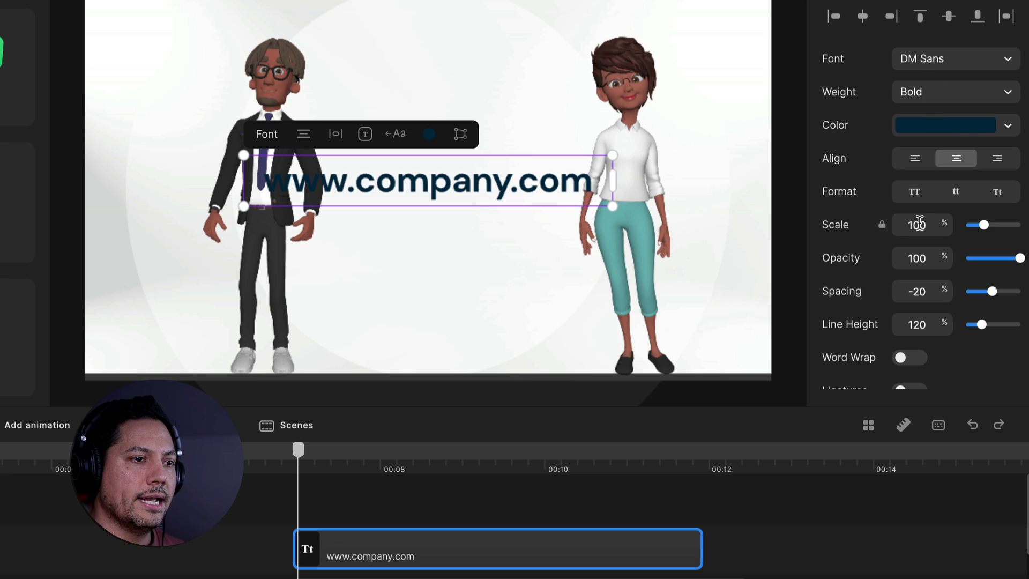
double_click(919, 224)
type("63")
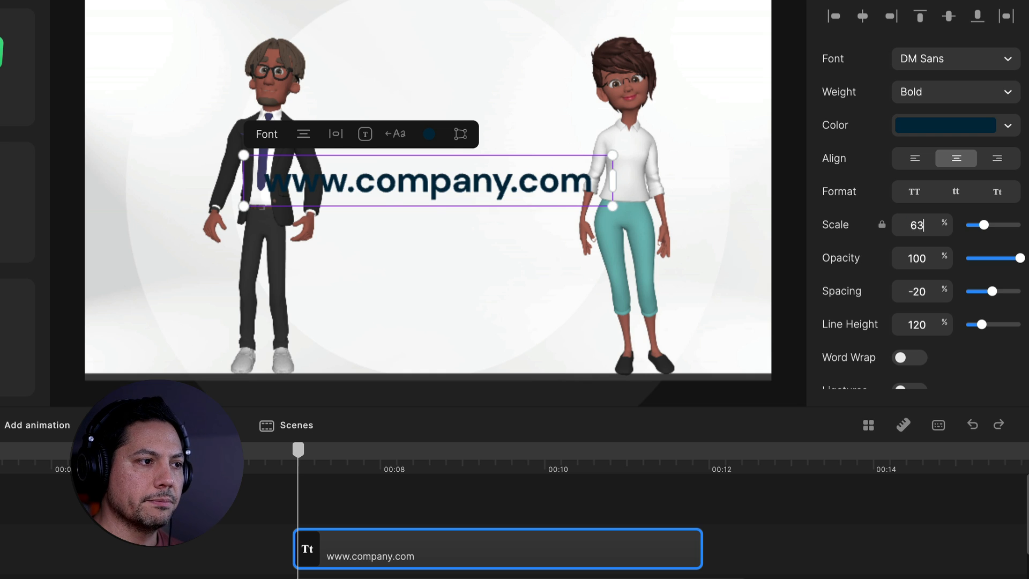
key("Return")
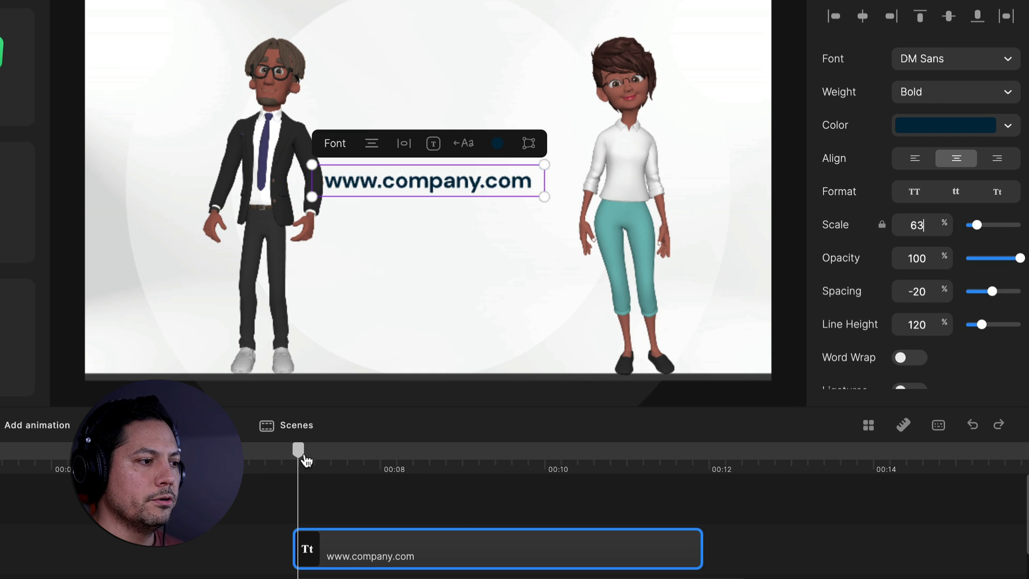
left_click_drag(307, 460, 378, 453)
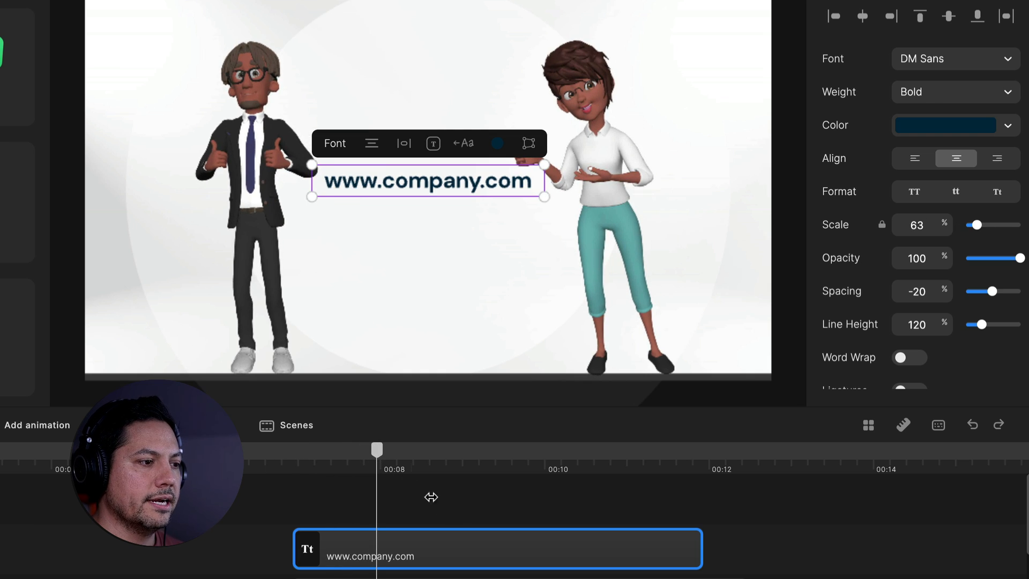
mouse_move(444, 177)
left_mouse_down()
mouse_move(453, 186)
mouse_move(437, 185)
left_mouse_up()
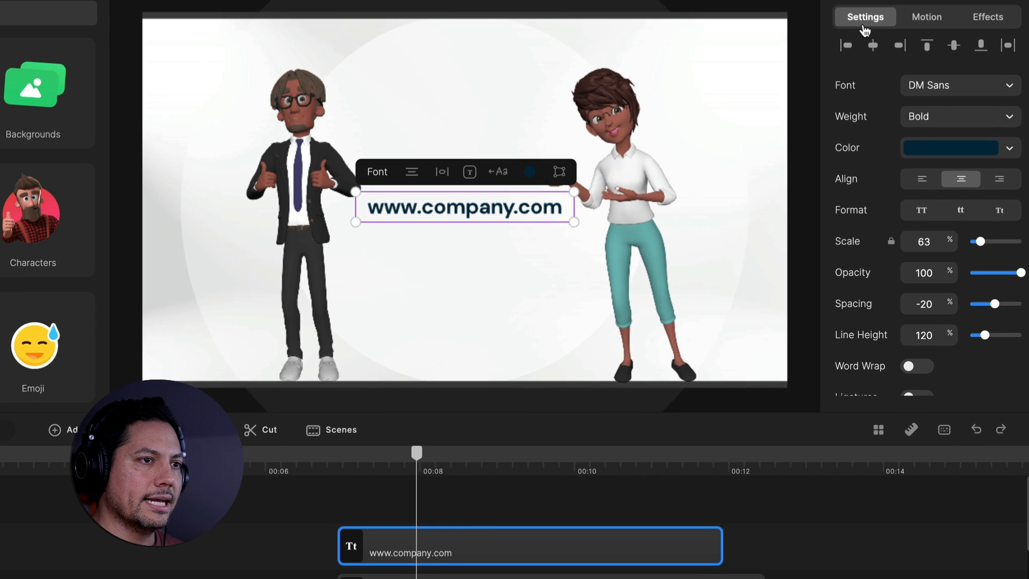
Apply the saved Bottom + Fade entrance motion to the website text, animating letter by letter in forward order
left_click(928, 20)
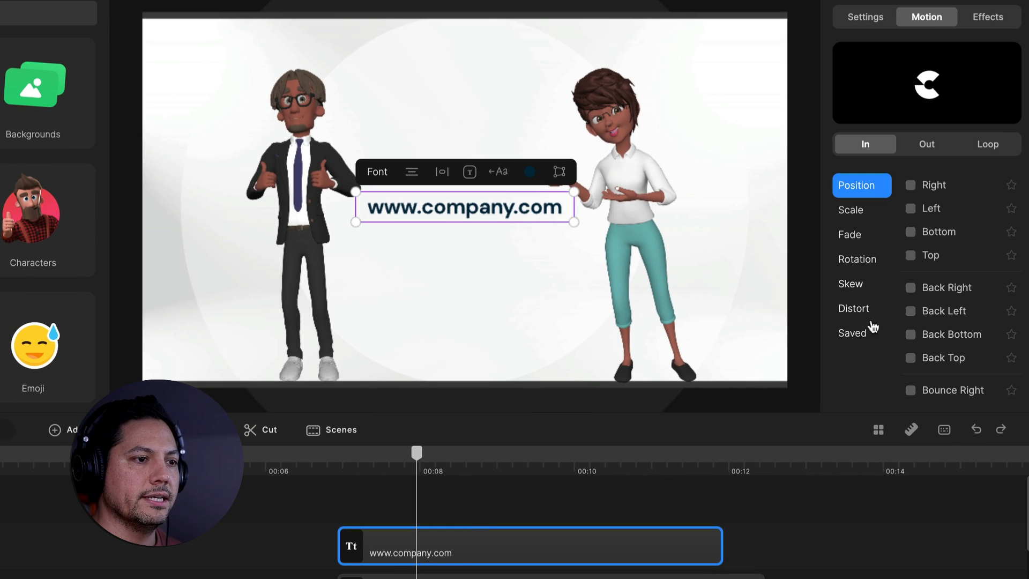
left_click(857, 333)
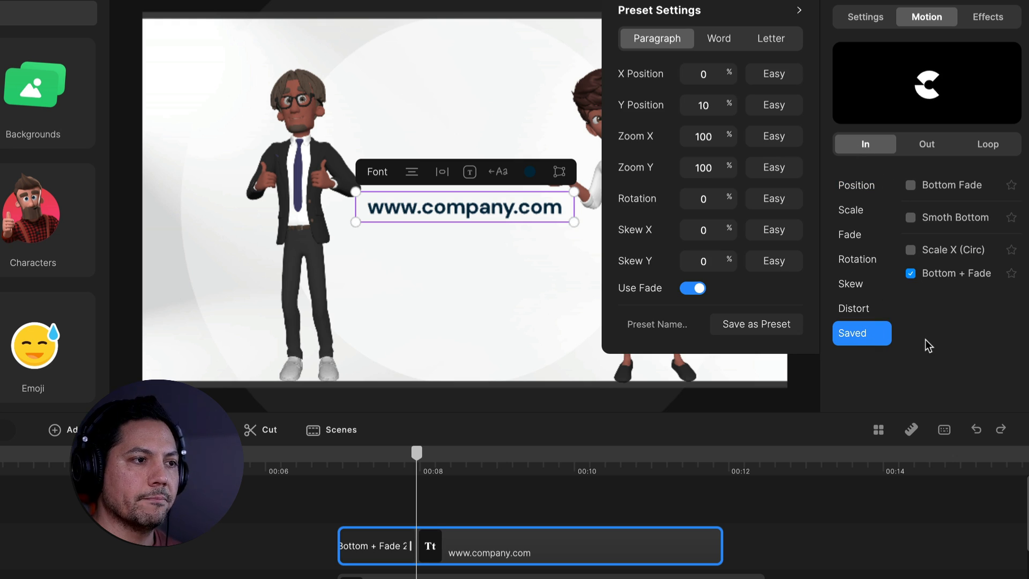
left_click(782, 43)
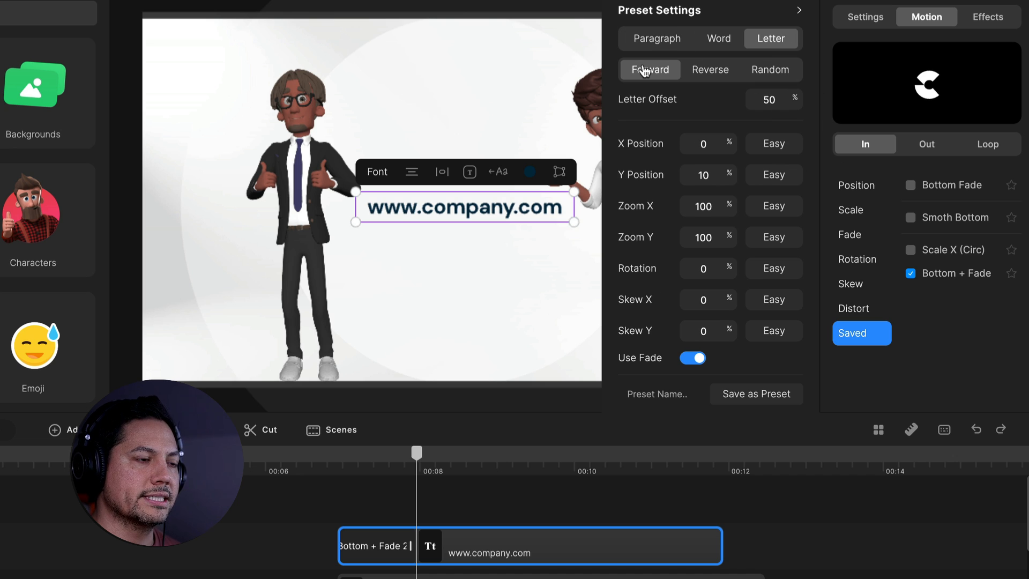
left_click(367, 504)
left_click(329, 457)
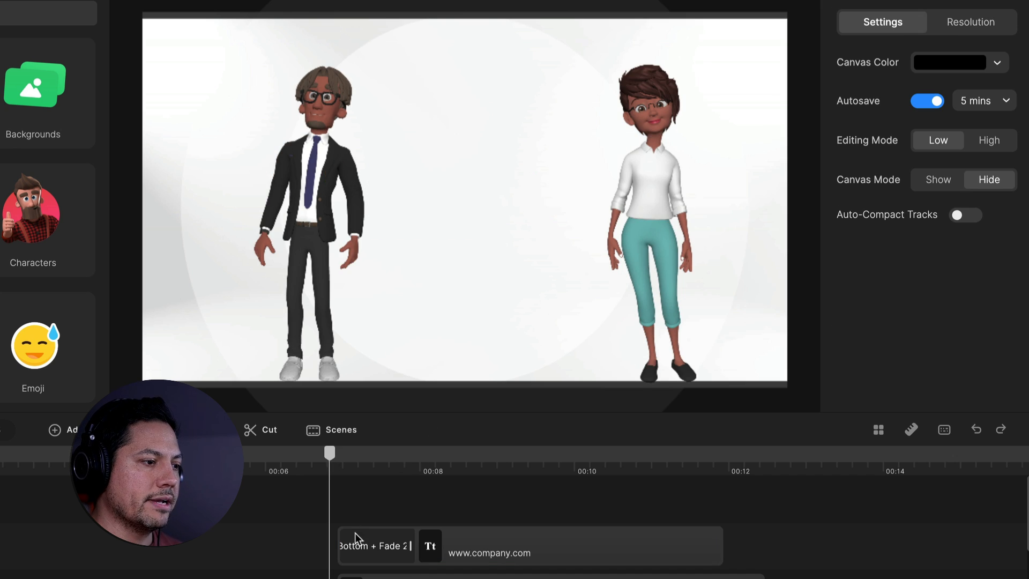
left_click_drag(479, 557, 469, 557)
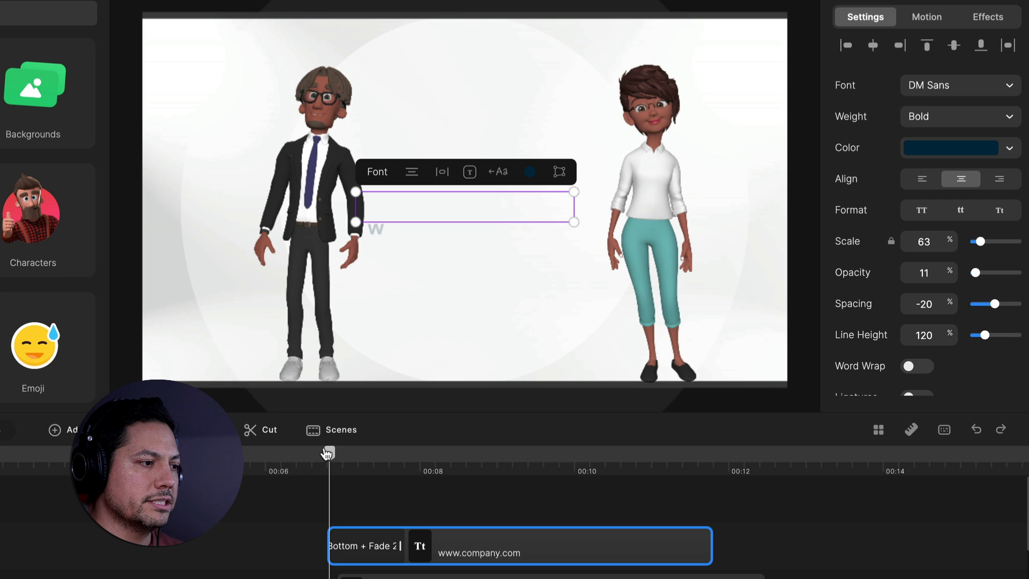
left_click_drag(329, 453, 320, 454)
key("space")
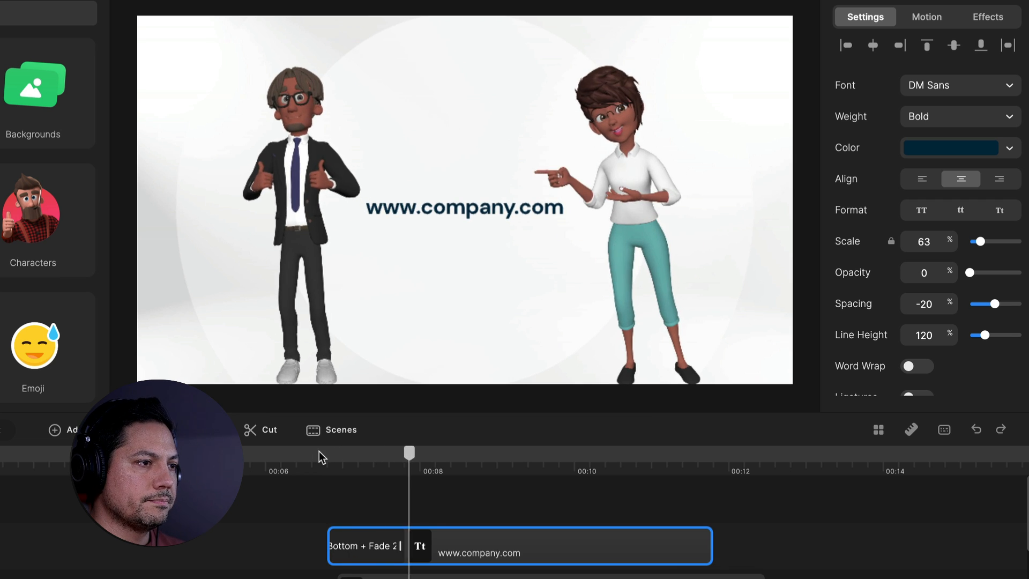
key("space")
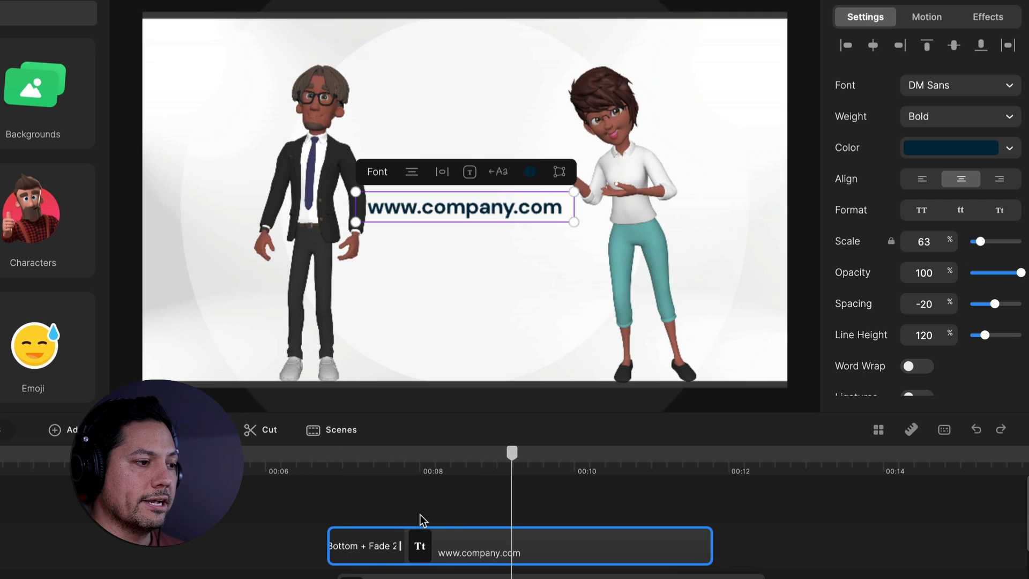
left_click(411, 508)
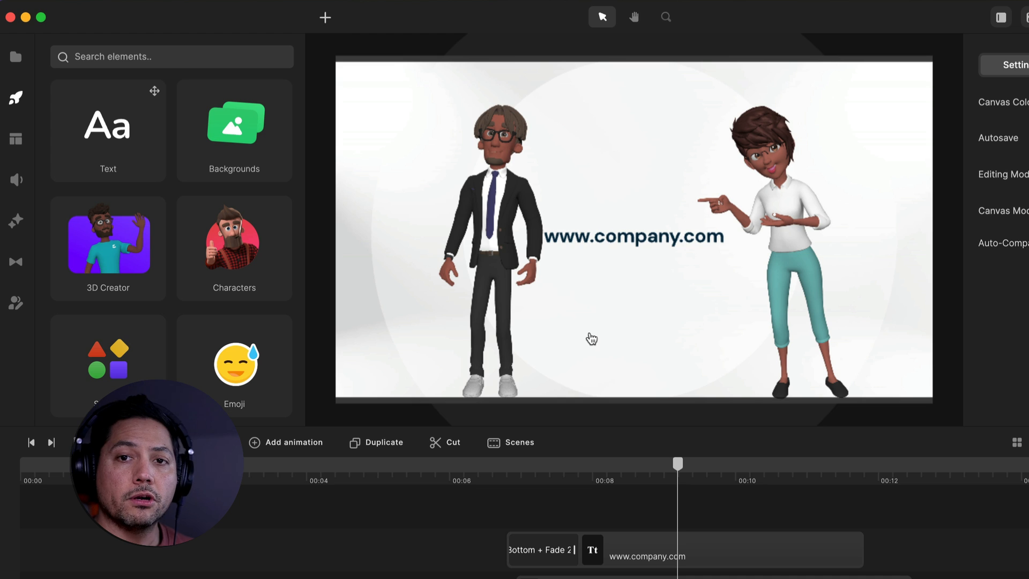
Add a second text layer below the website address and colour it dark navy 012941
left_click(332, 16)
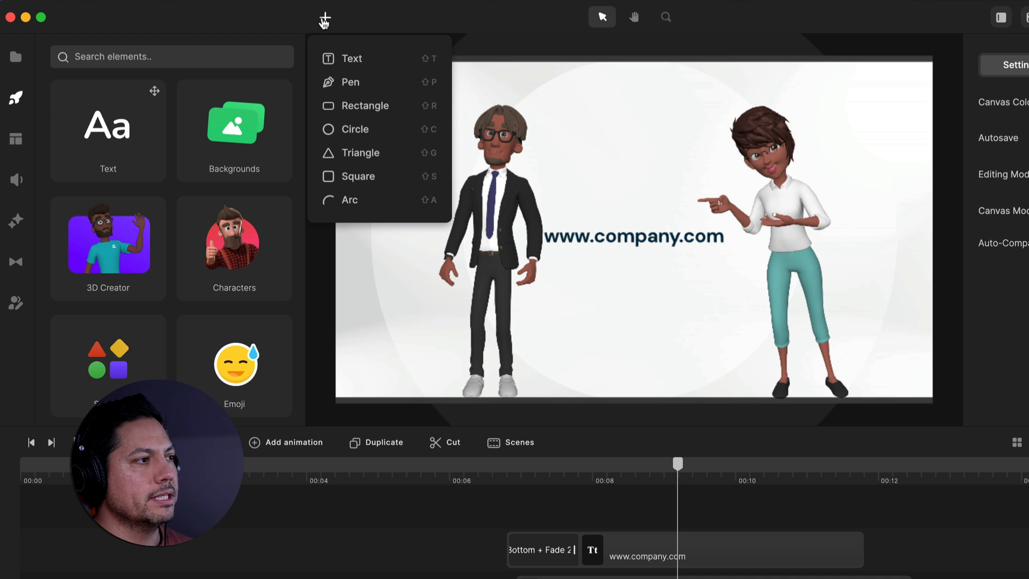
left_click(350, 63)
left_click_drag(613, 229, 615, 271)
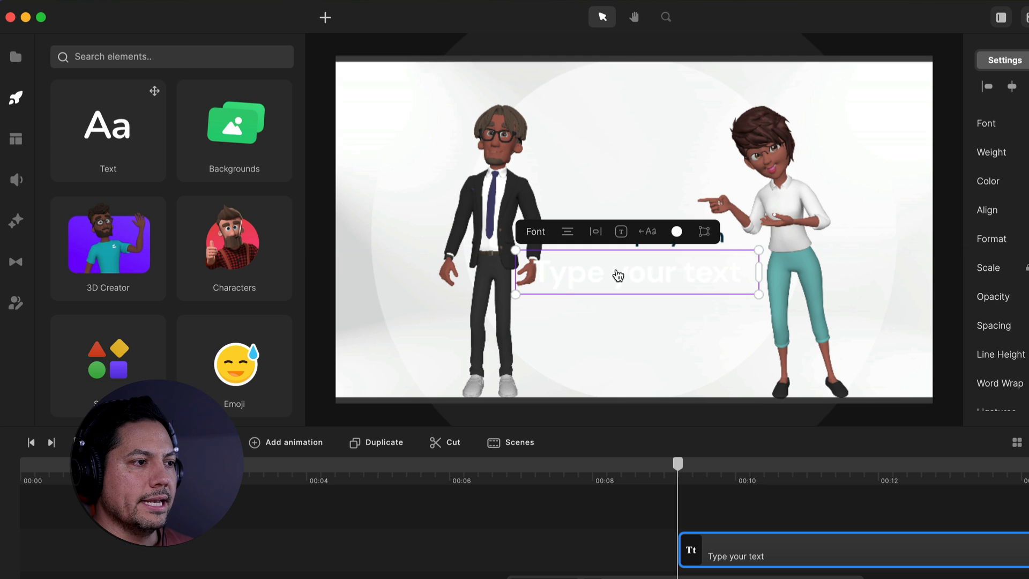
double_click(626, 274)
key("ctrl+a")
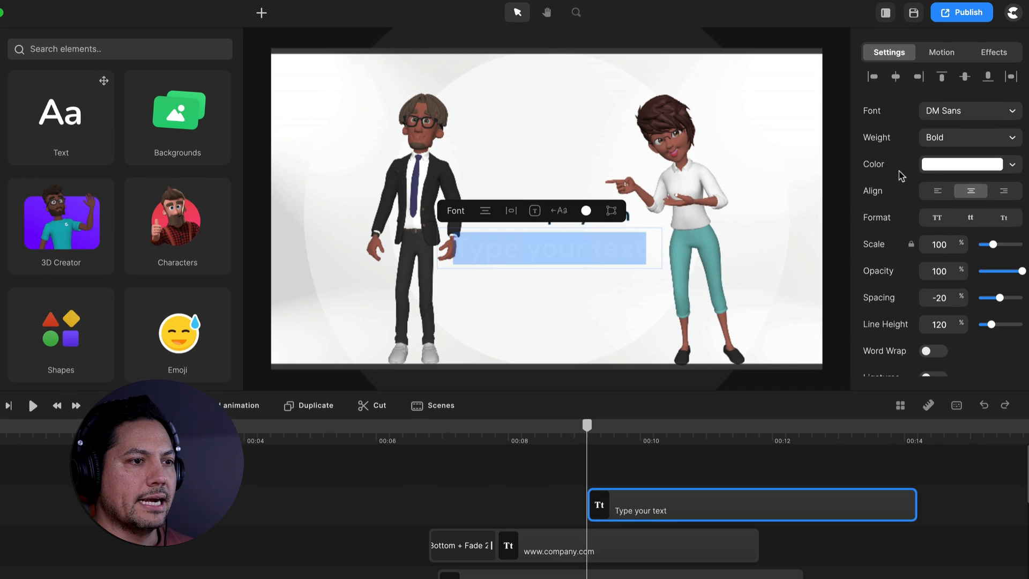
left_click(927, 166)
left_click(828, 447)
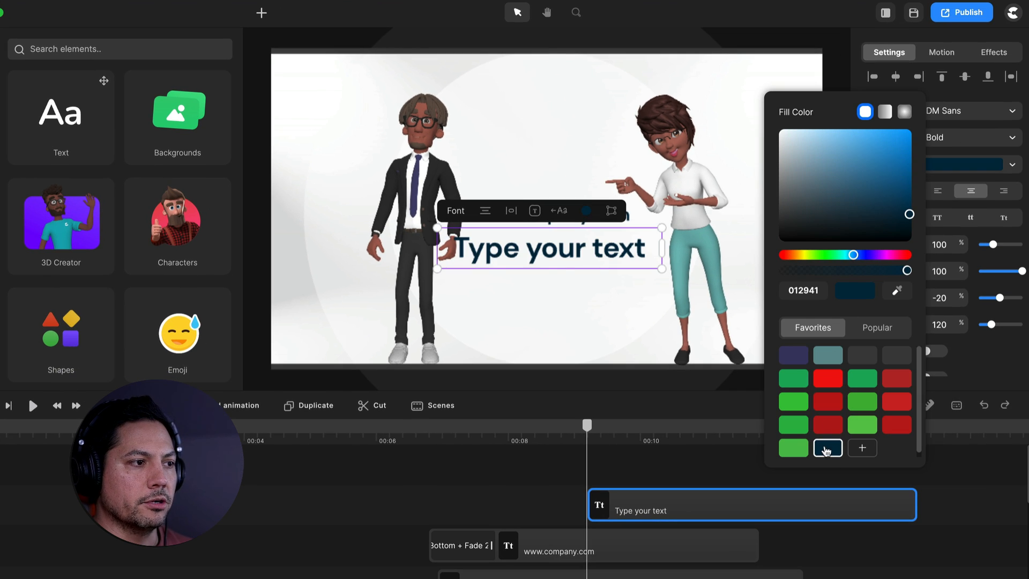
Replace the second text layer's placeholder with "Be a part of our success story!"
left_click(537, 249)
key("ctrl+a")
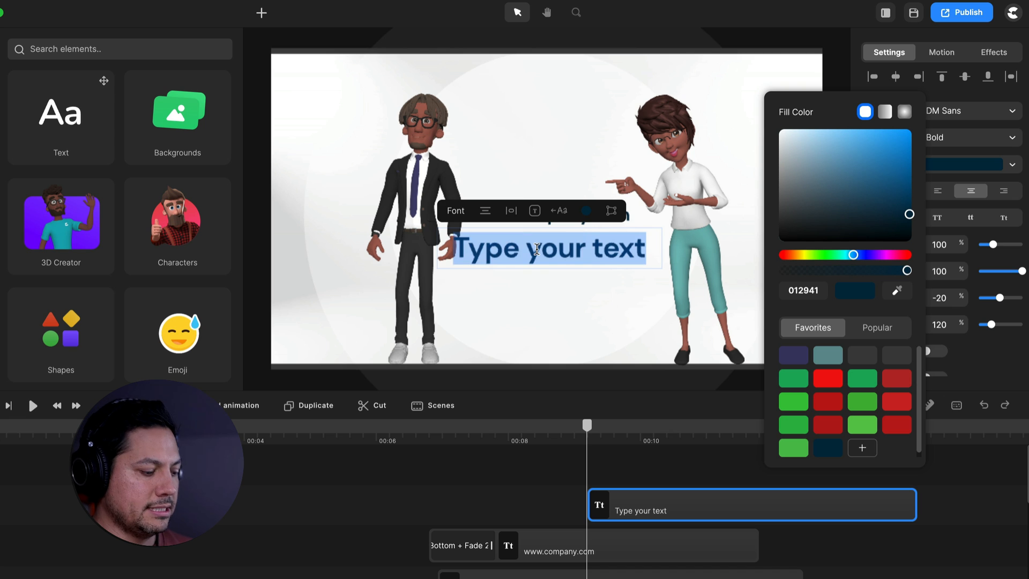
type("Be a part of our success story!")
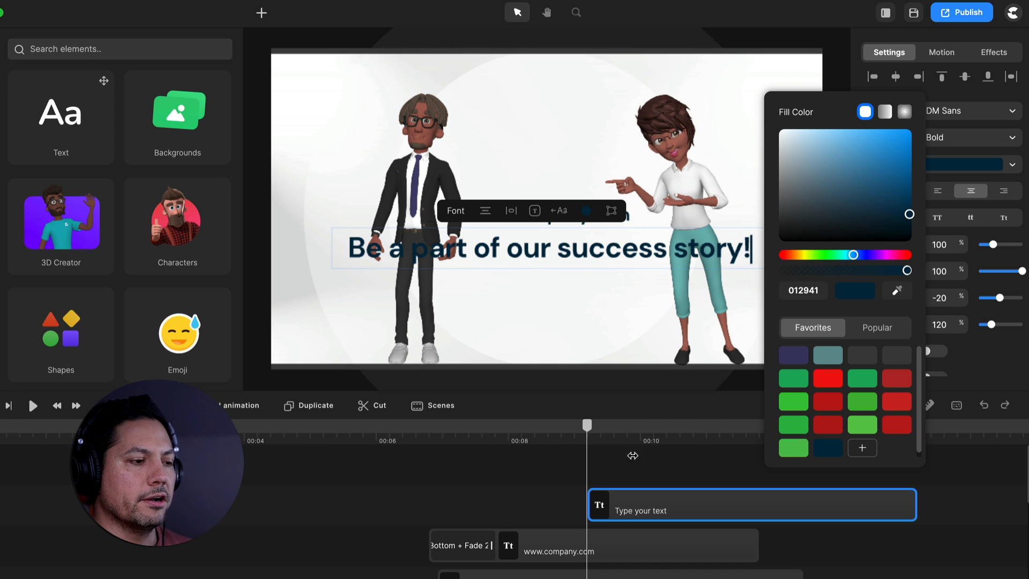
left_click(633, 455)
Retime the tagline clip to start shortly after the website text, scale it to 36%, and centre it beneath the website address
left_click_drag(726, 502, 607, 517)
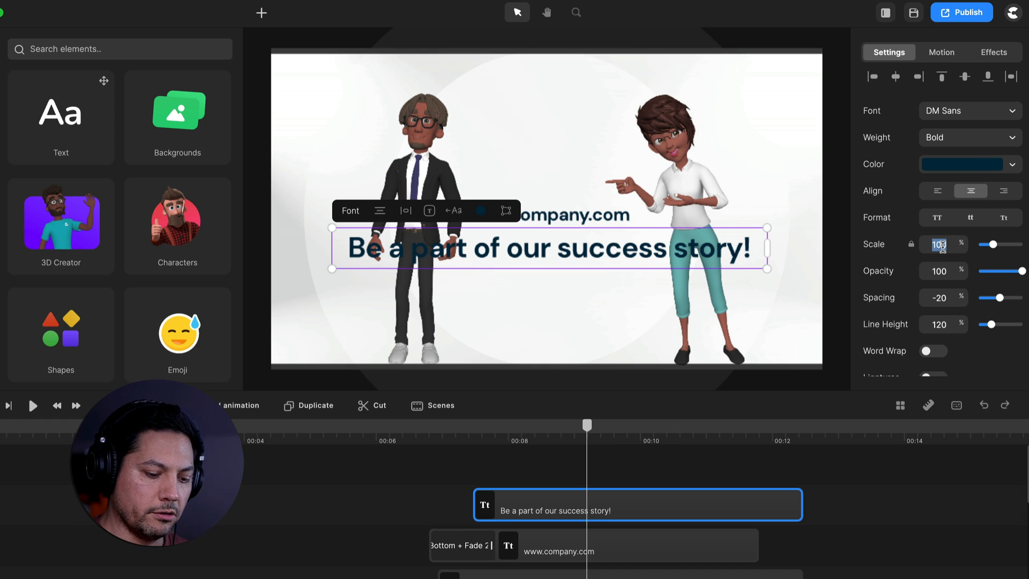
key("Return")
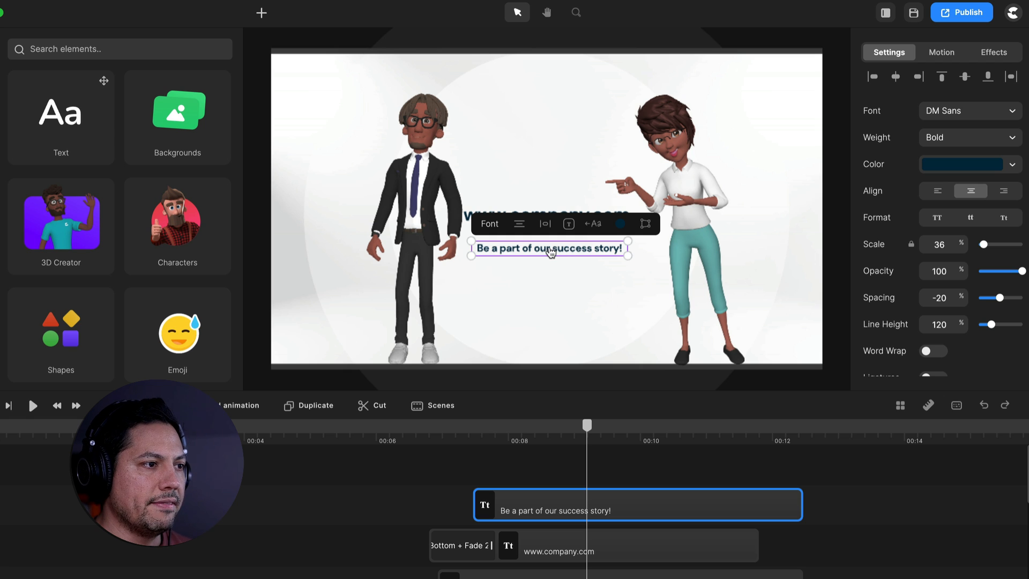
mouse_move(551, 252)
left_mouse_down()
mouse_move(570, 250)
mouse_move(543, 252)
left_mouse_up()
left_click(566, 279)
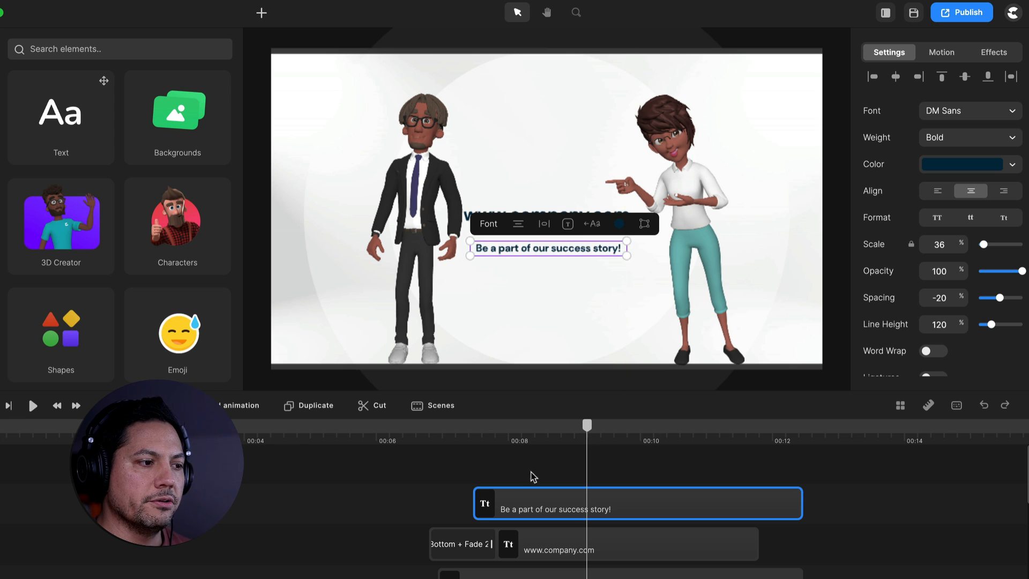
left_click(467, 554)
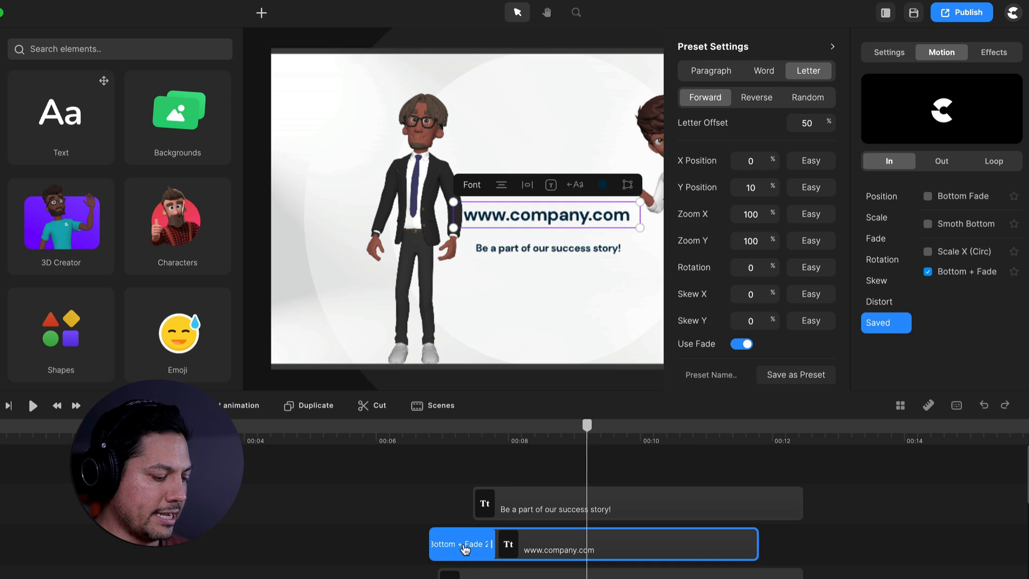
key("super+c")
left_click(523, 506)
key("super+v")
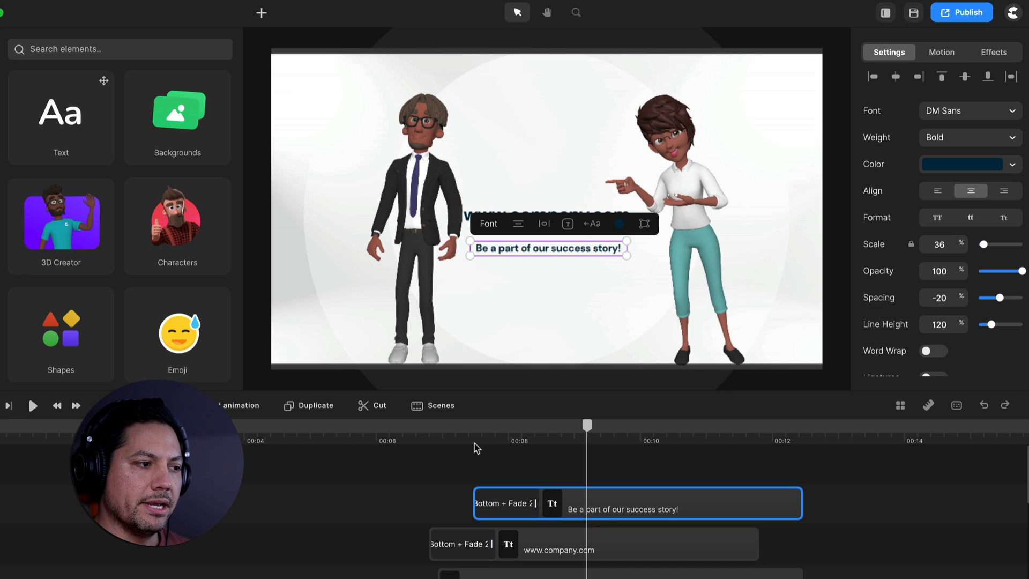
Play back the scene from just before 00:07 to check both text entrances with the characters' gestures
left_click_drag(476, 445, 432, 433)
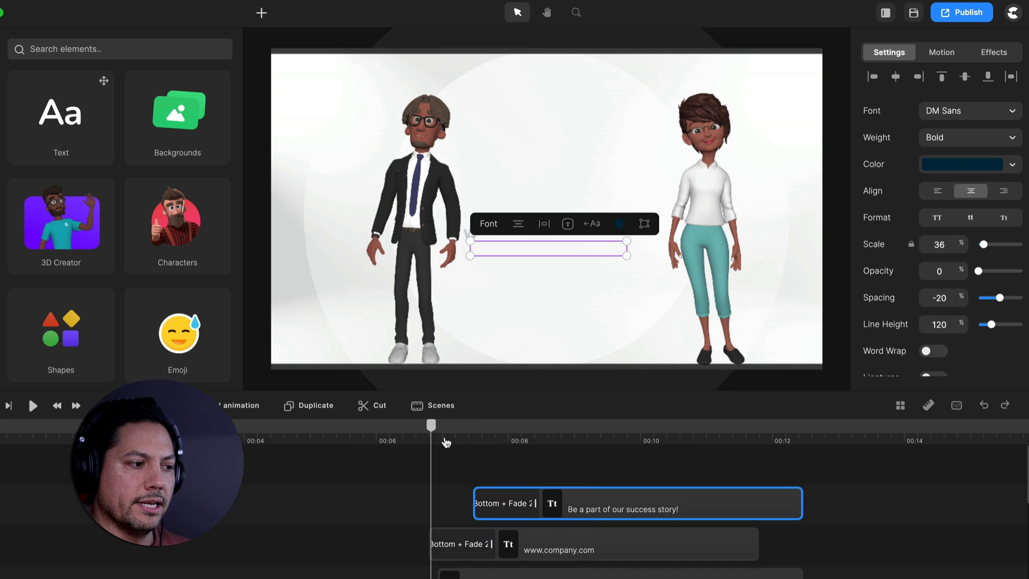
key("space")
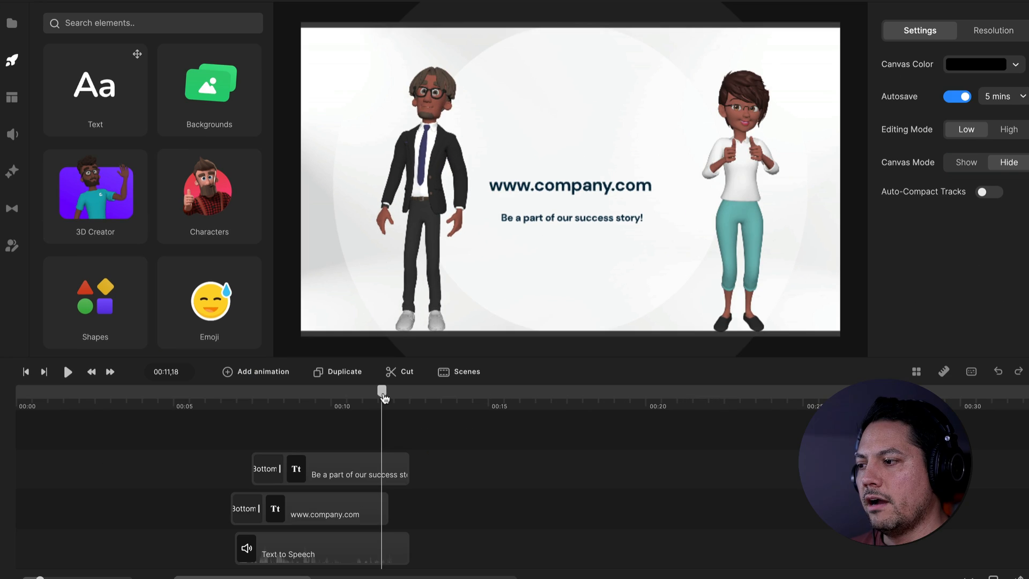
mouse_move(381, 396)
left_mouse_down()
mouse_move(372, 396)
mouse_move(381, 397)
left_mouse_up()
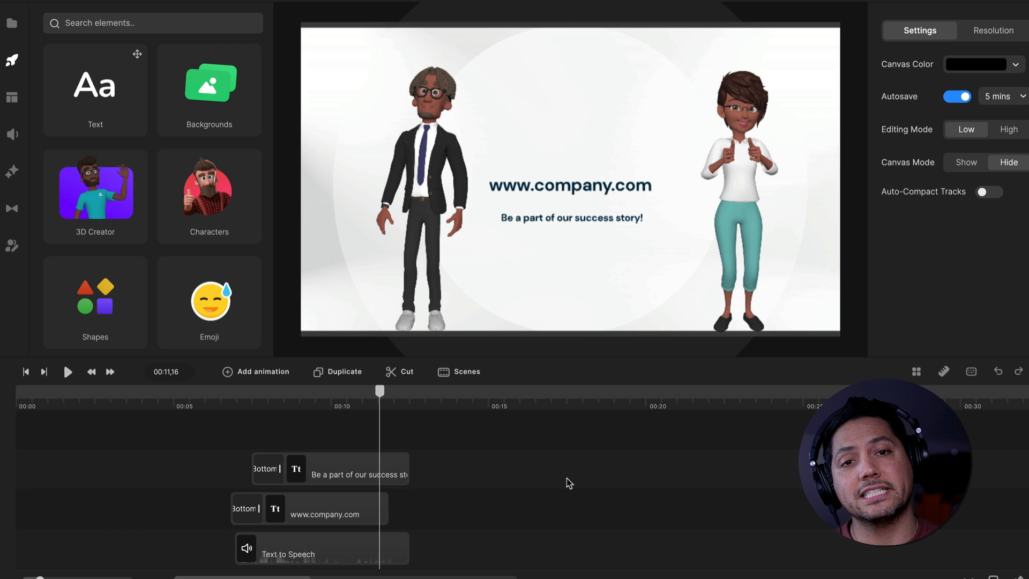